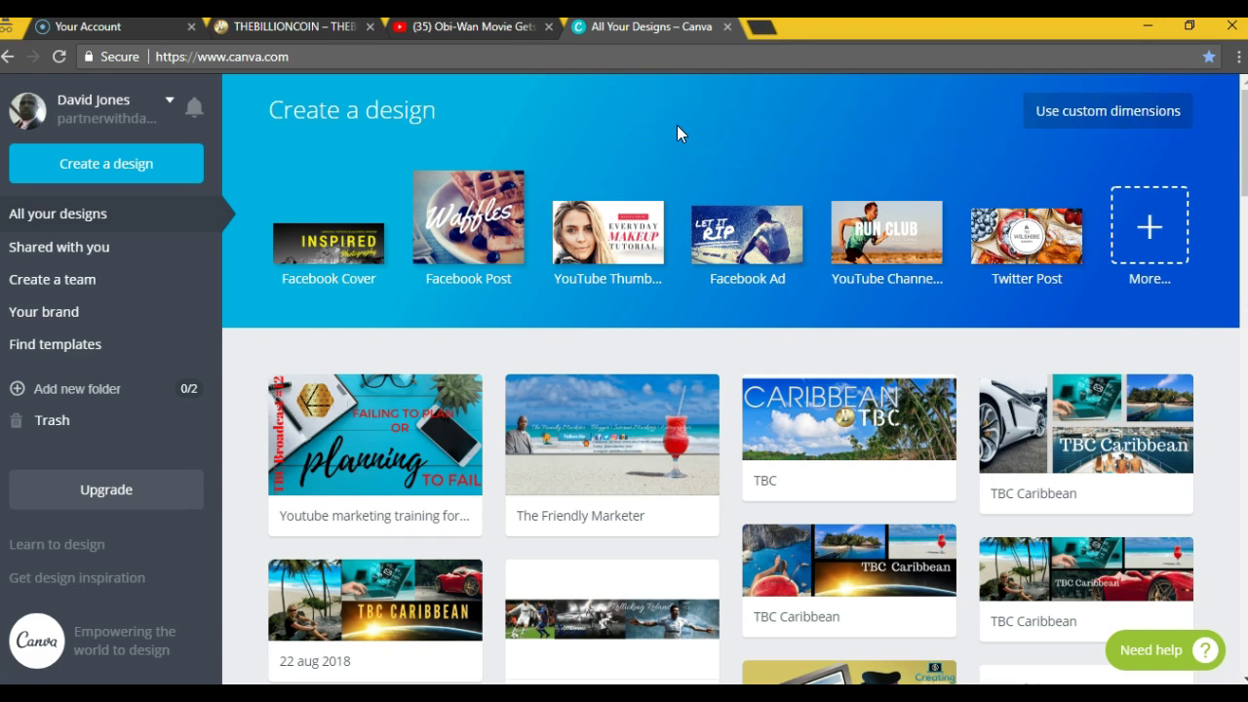
Step: Create a new YouTube Thumbnail design
click(616, 233)
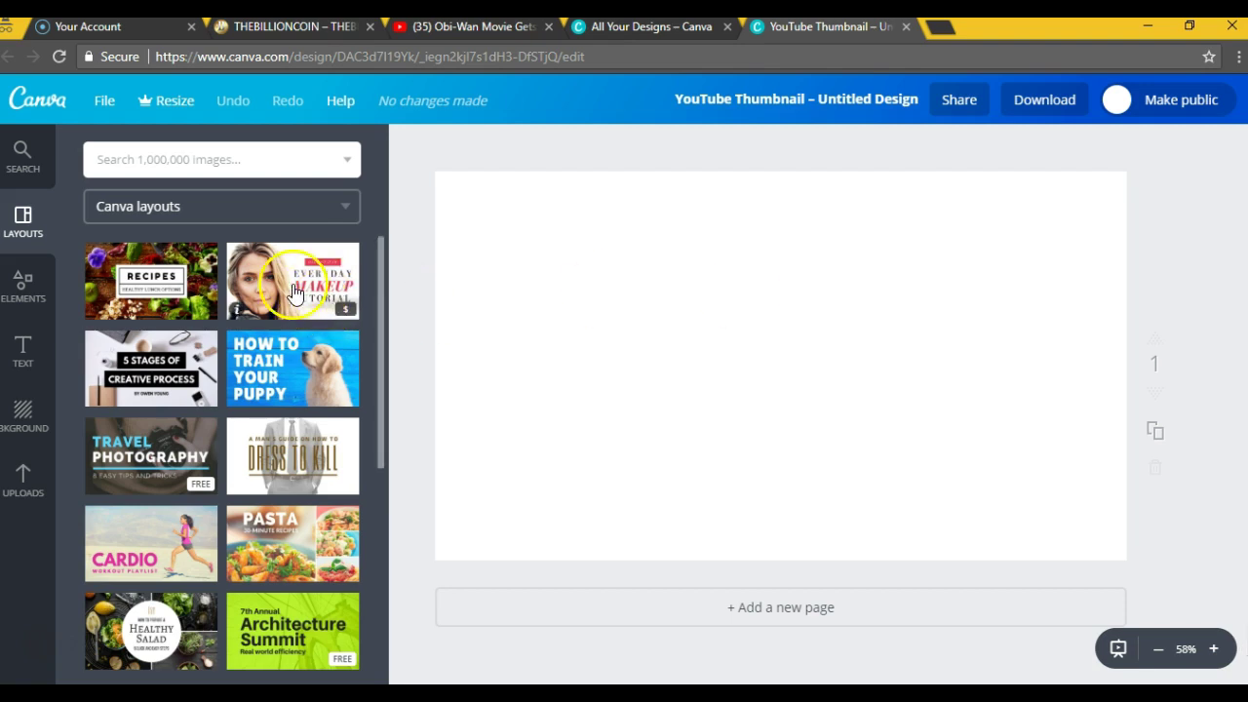
Step: Browse the Canva layouts offered for the YouTube thumbnail, looking through the free and paid templates
scroll(256, 351, down, 2)
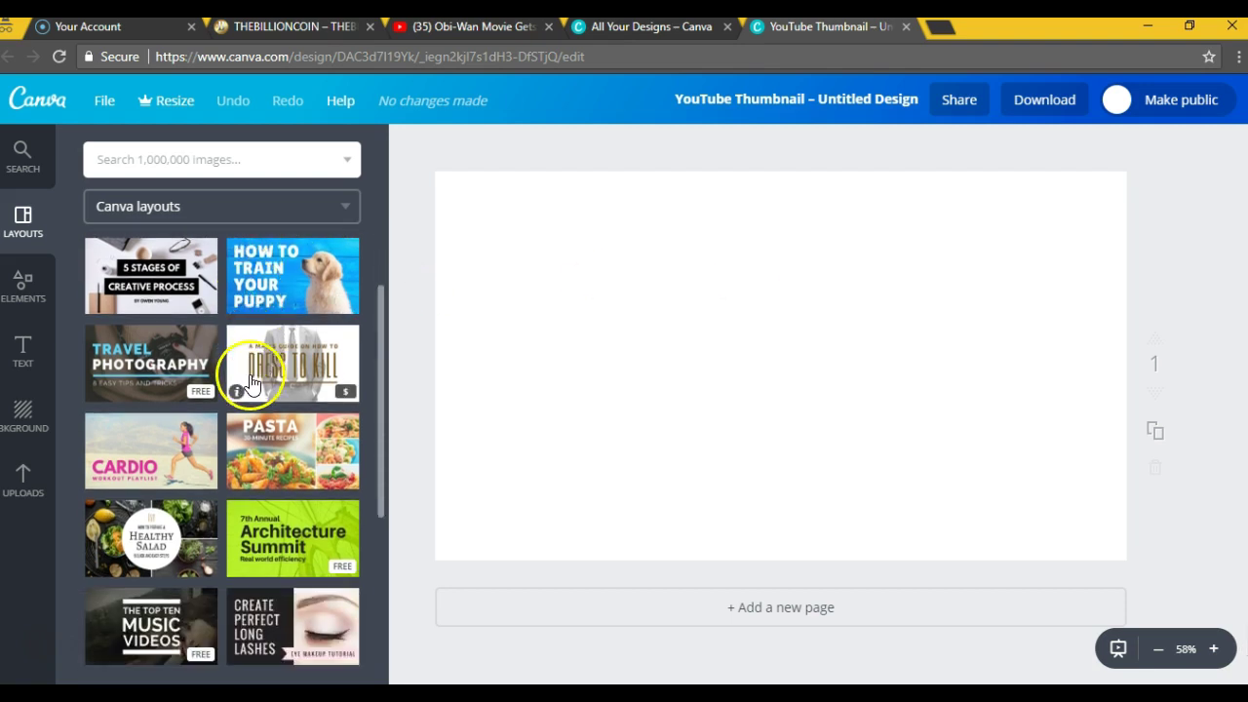
scroll(255, 388, down, 1)
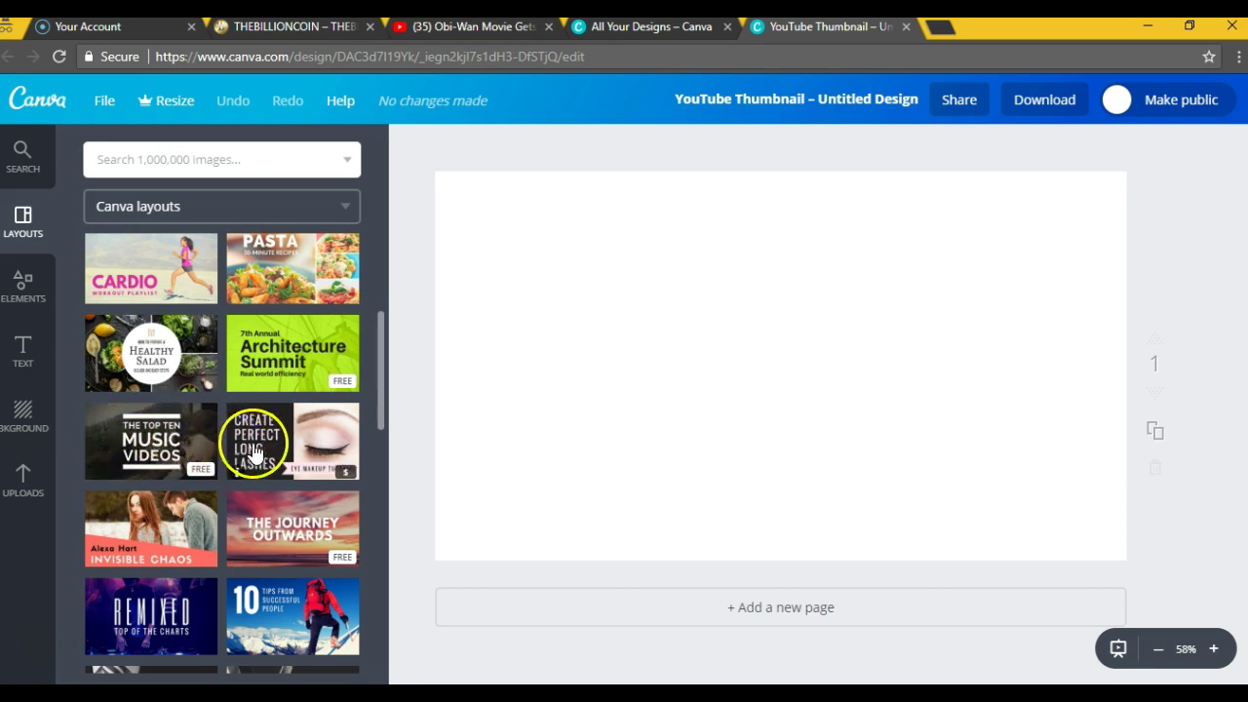
scroll(278, 427, down, 1)
scroll(279, 425, down, 1)
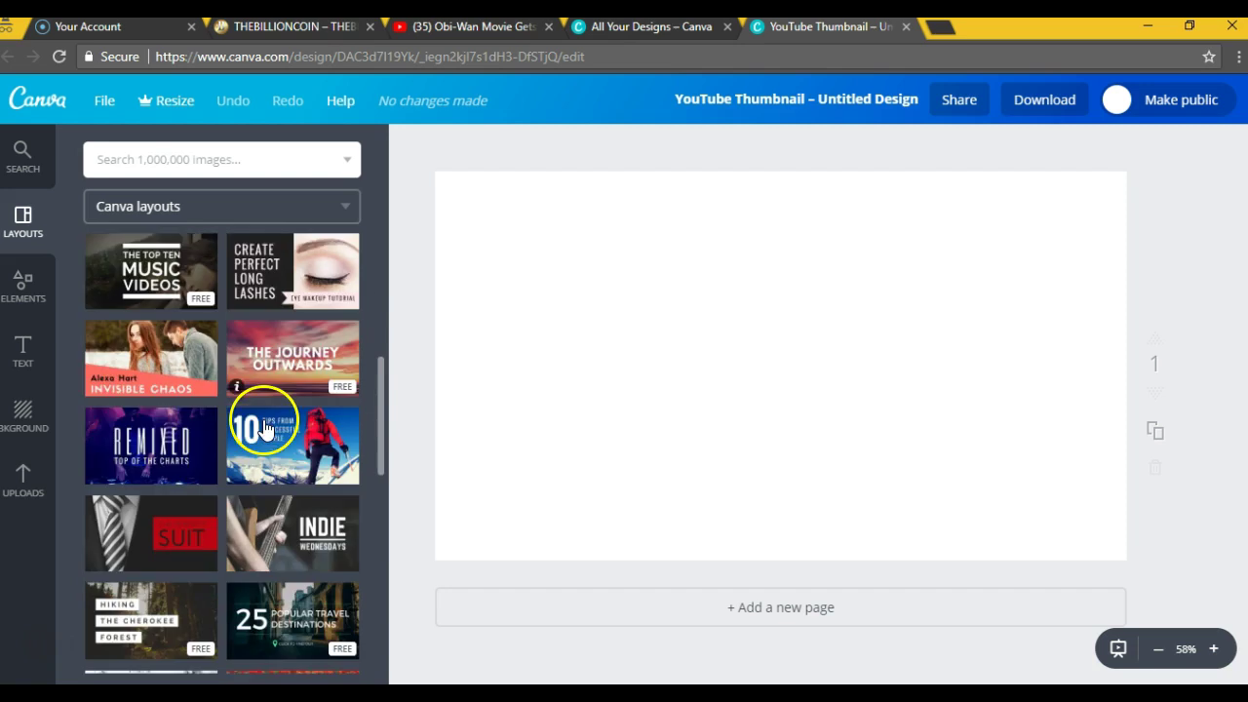
scroll(279, 425, down, 3)
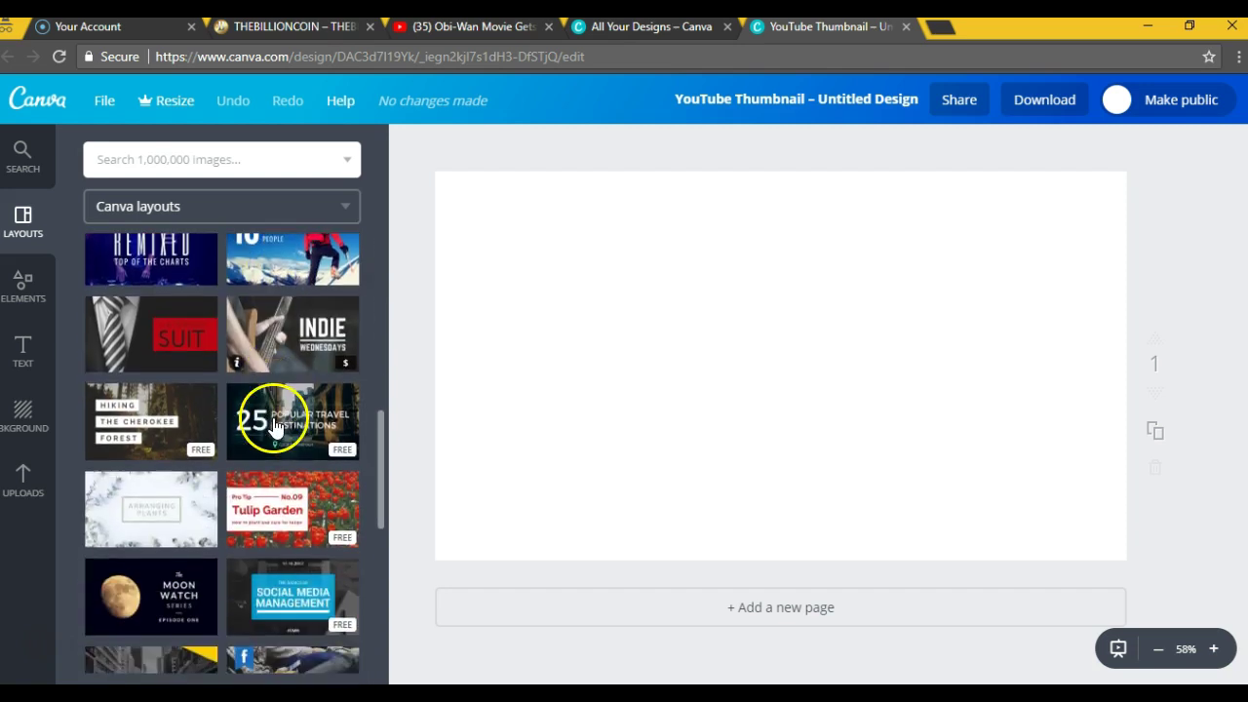
scroll(274, 426, down, 1)
scroll(263, 404, down, 1)
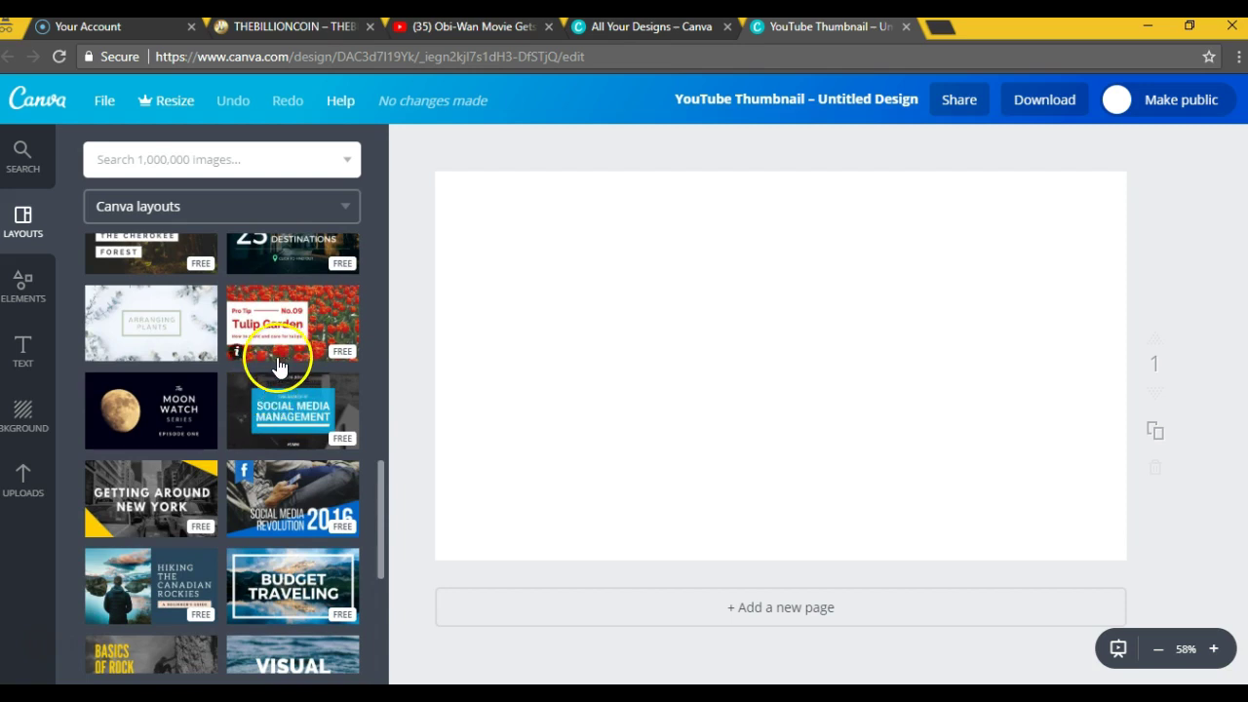
scroll(274, 367, down, 1)
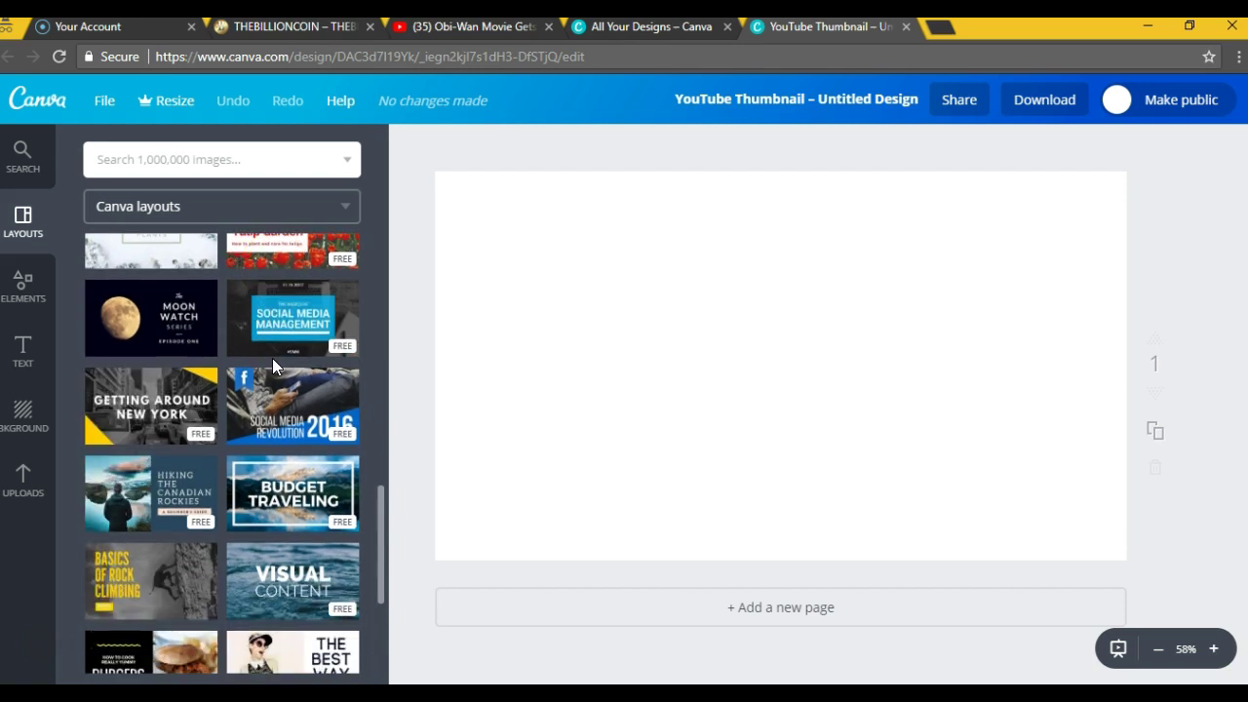
scroll(272, 358, down, 1)
click(284, 343)
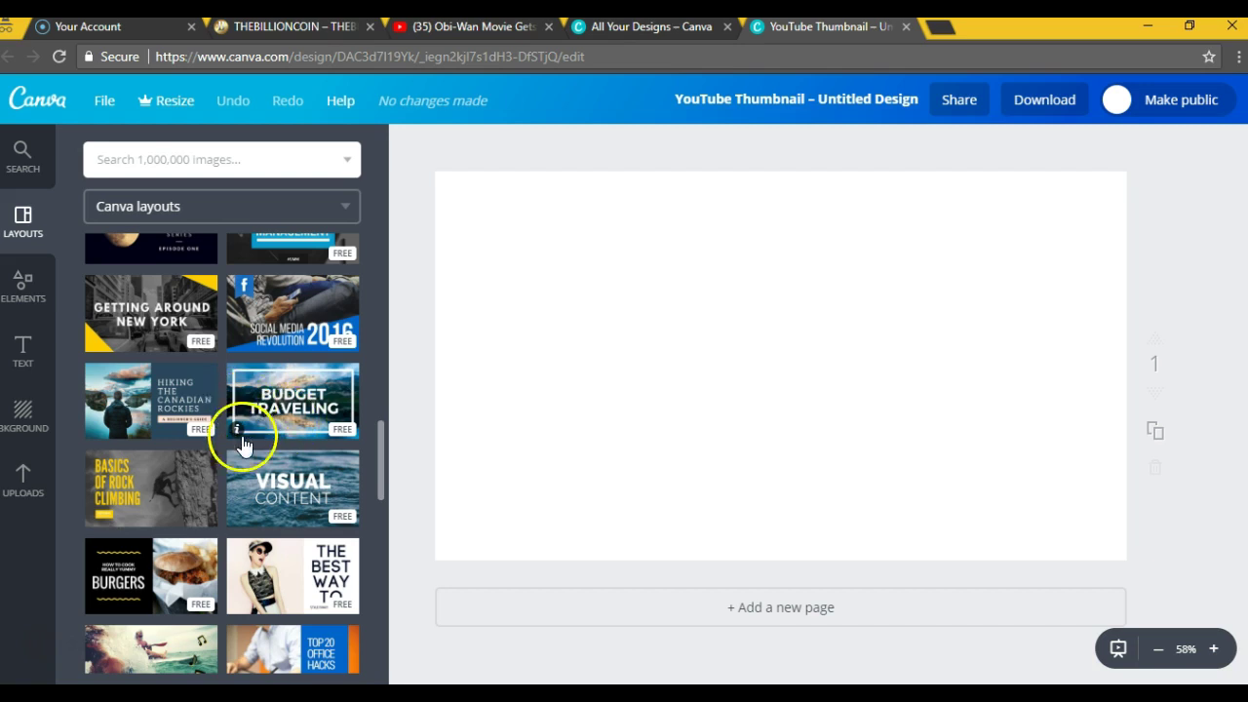
scroll(259, 365, down, 3)
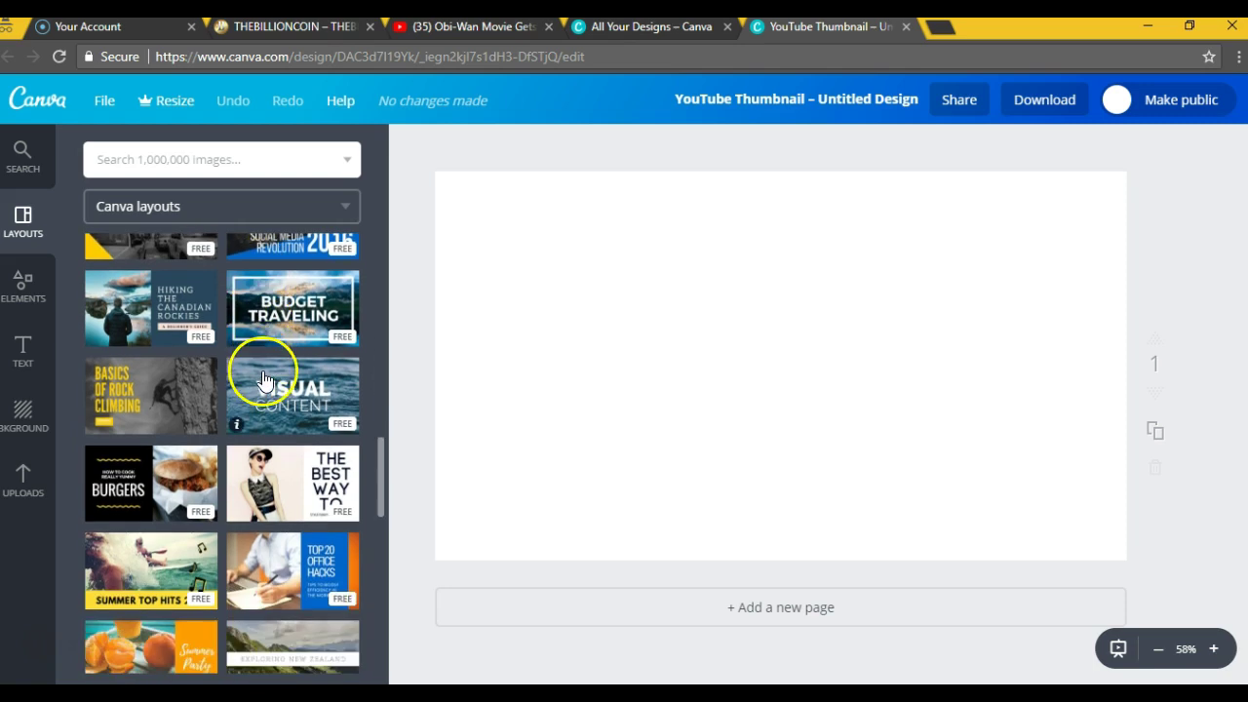
scroll(269, 383, down, 2)
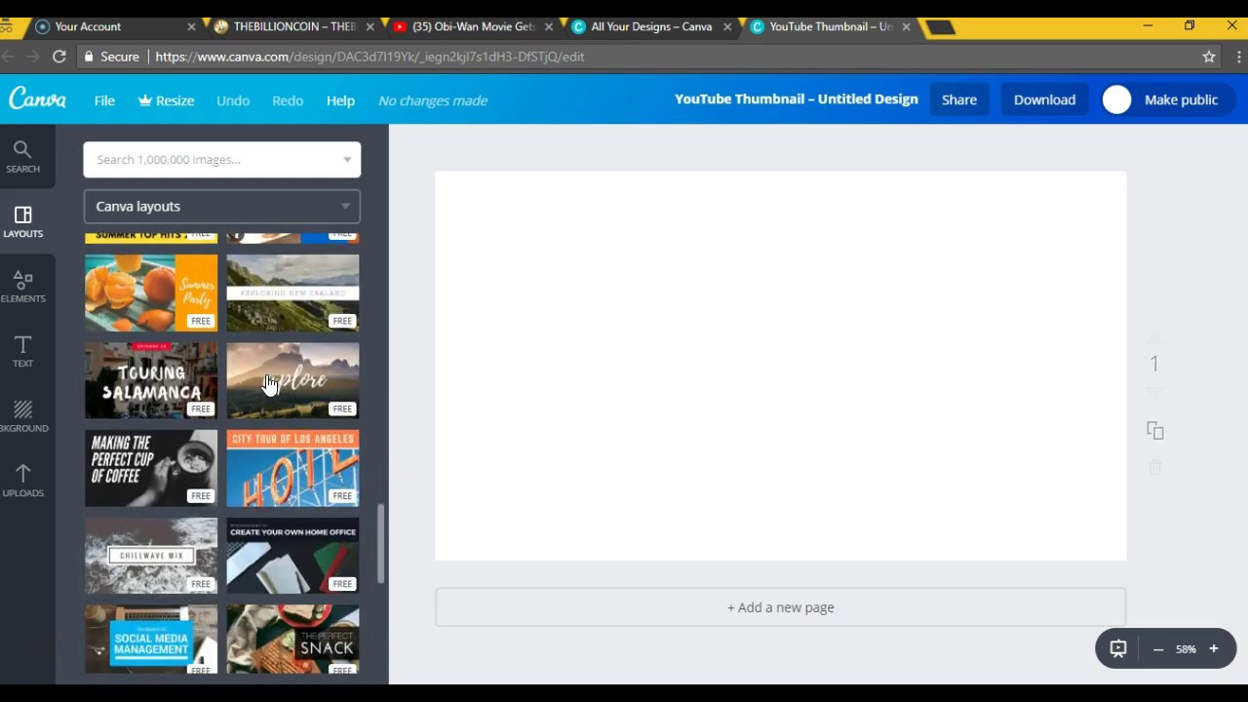
scroll(269, 383, down, 1)
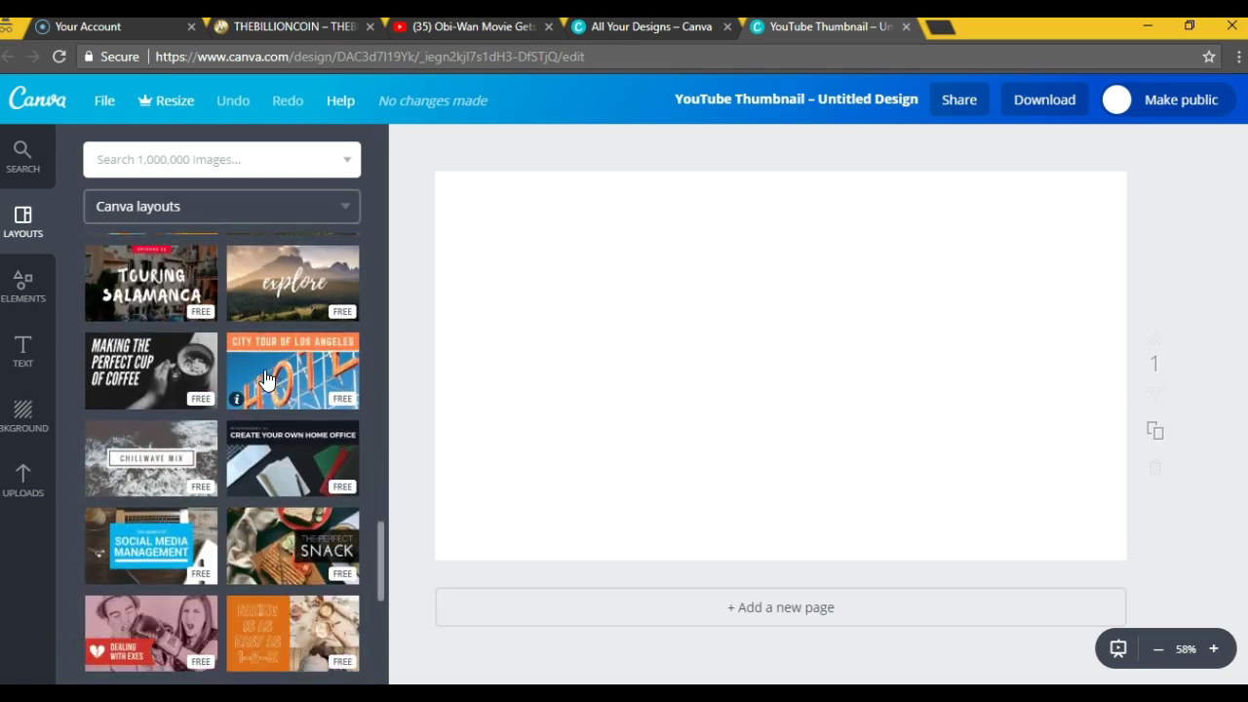
scroll(278, 380, up, 1)
click(283, 377)
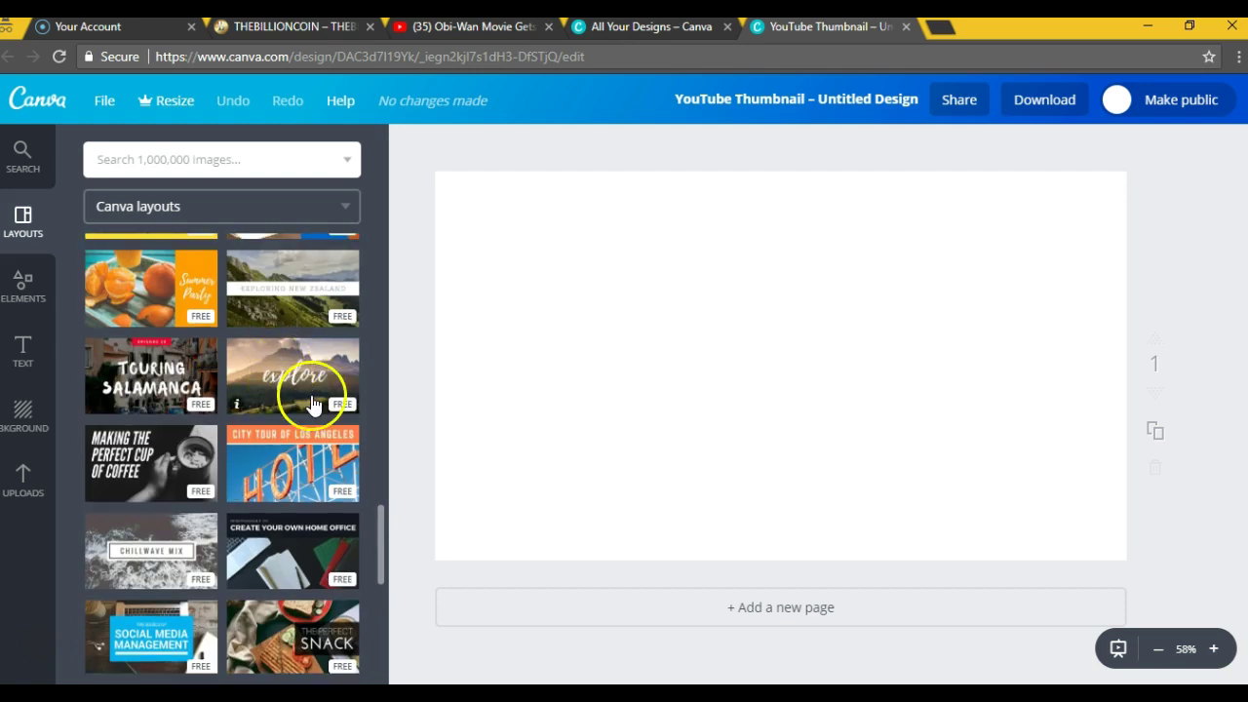
scroll(310, 400, up, 2)
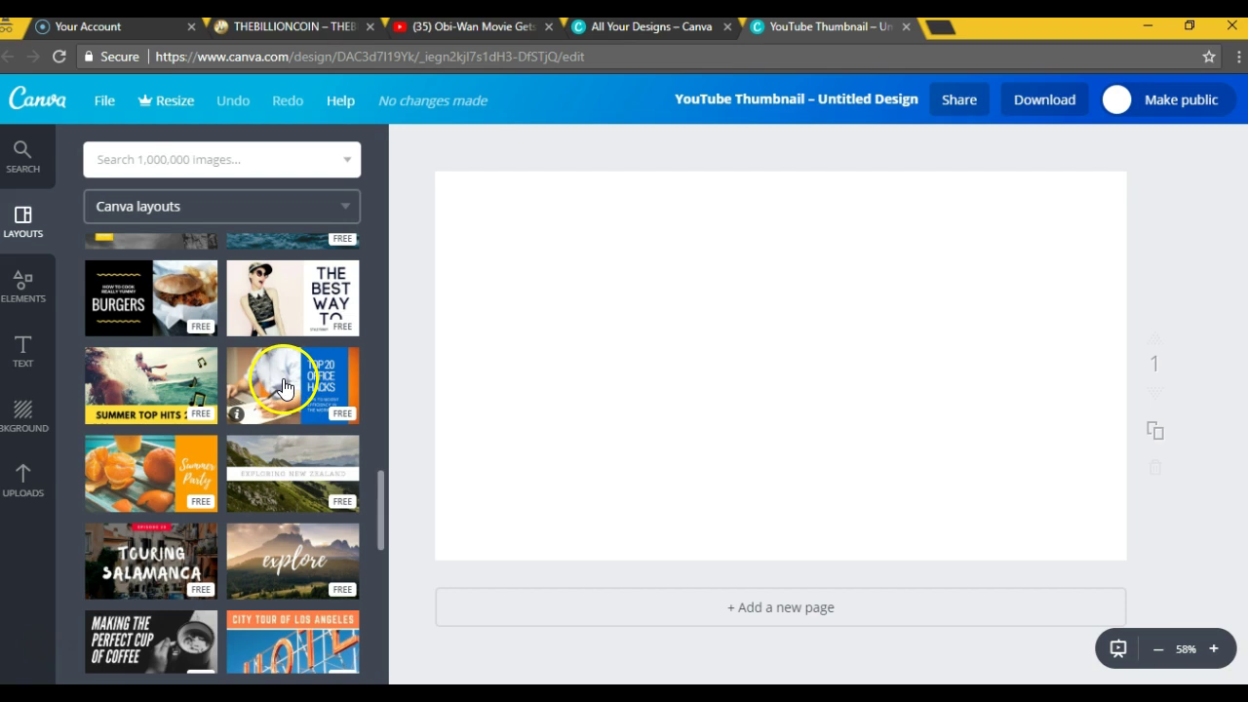
scroll(284, 386, down, 1)
scroll(283, 386, down, 1)
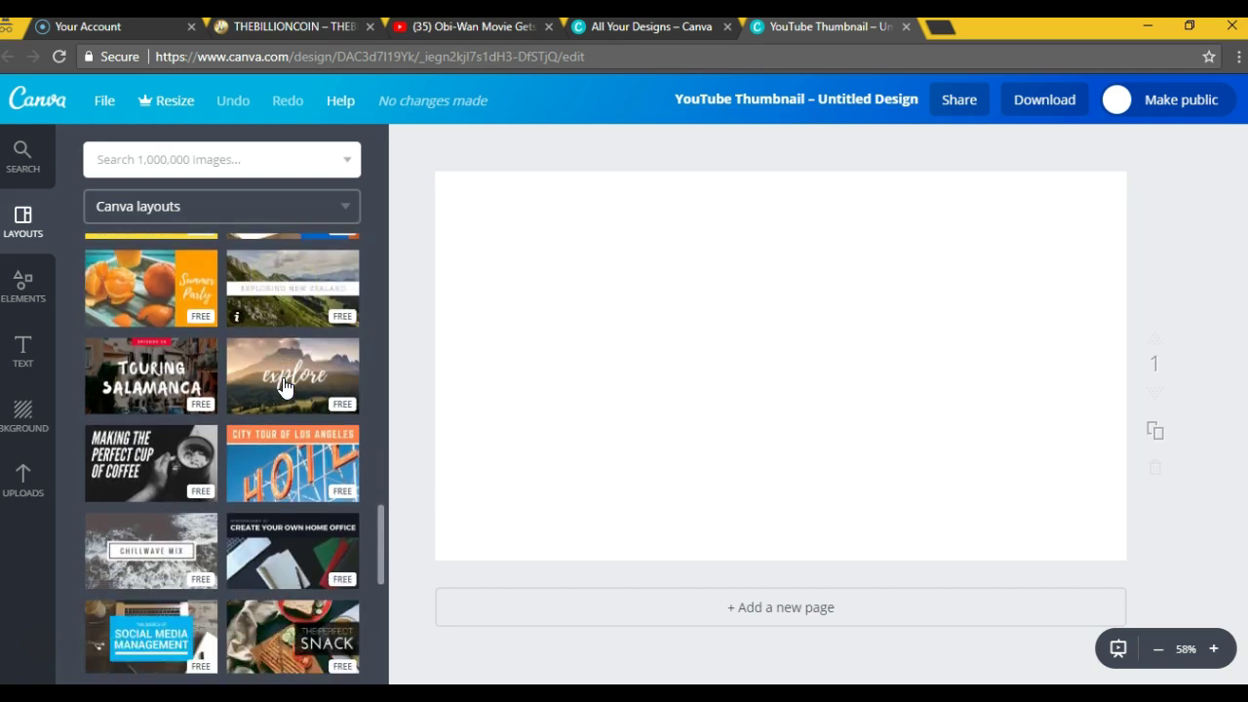
scroll(284, 386, down, 1)
scroll(284, 386, down, 1)
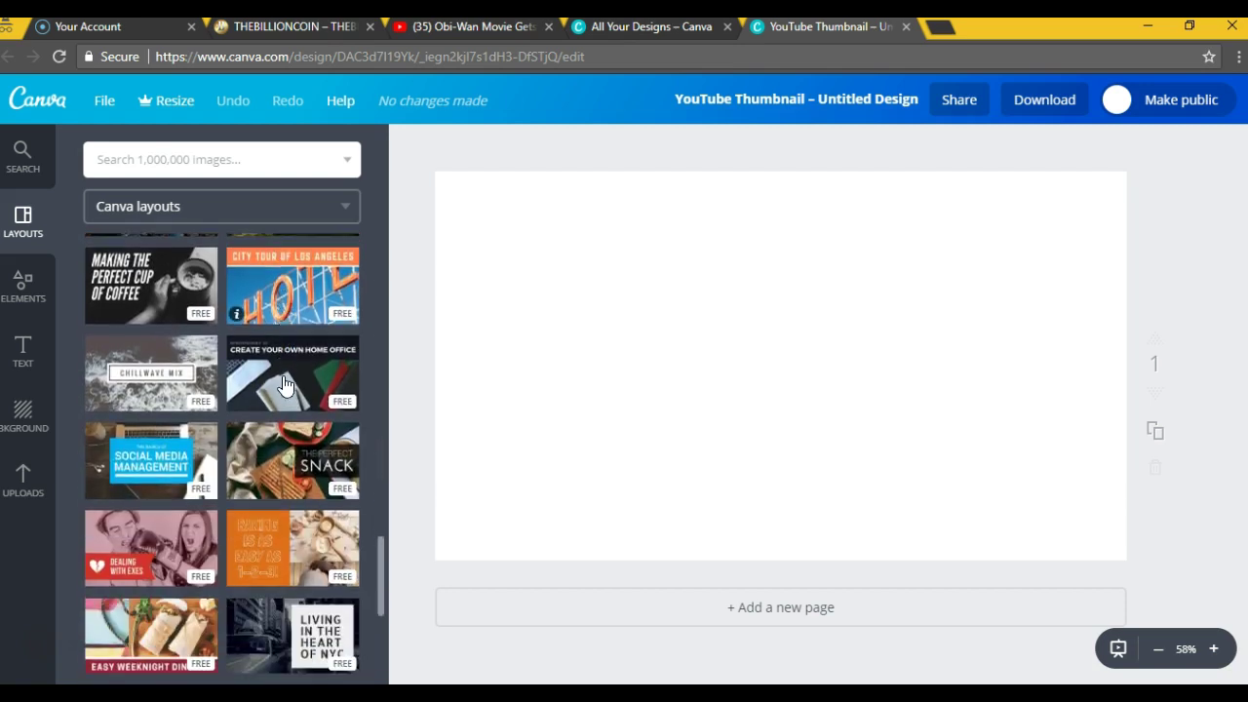
scroll(284, 385, down, 2)
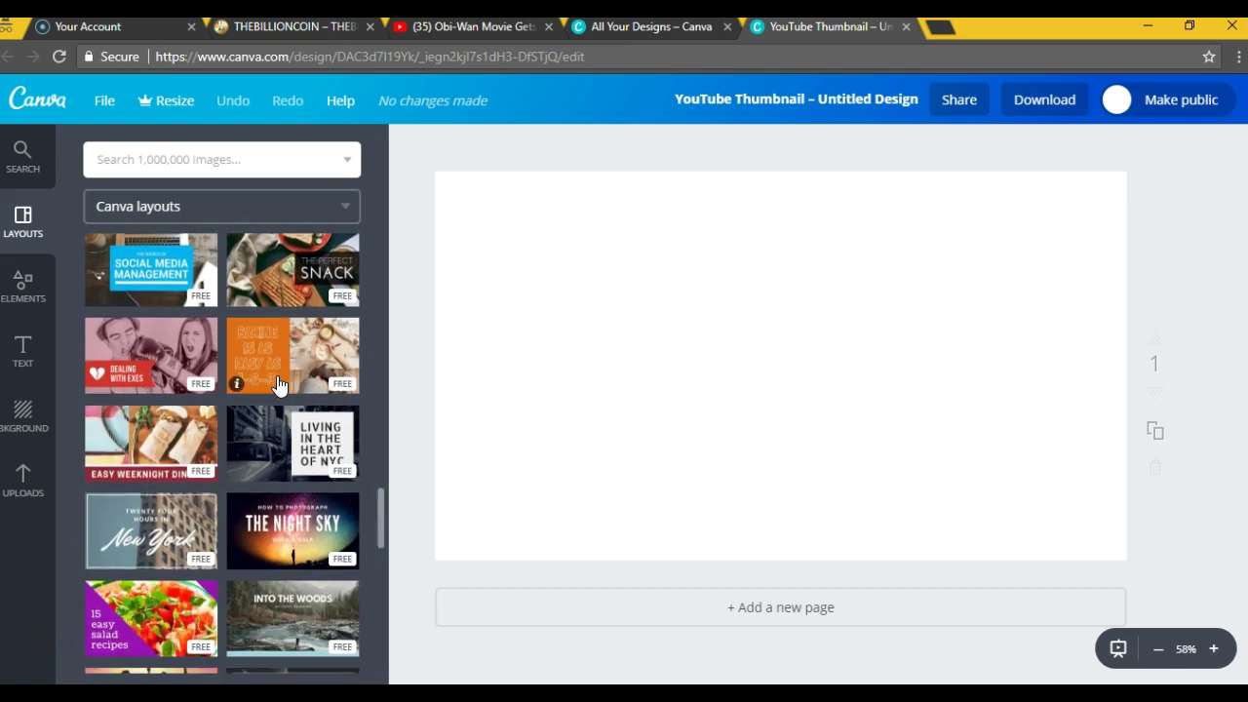
scroll(293, 384, down, 1)
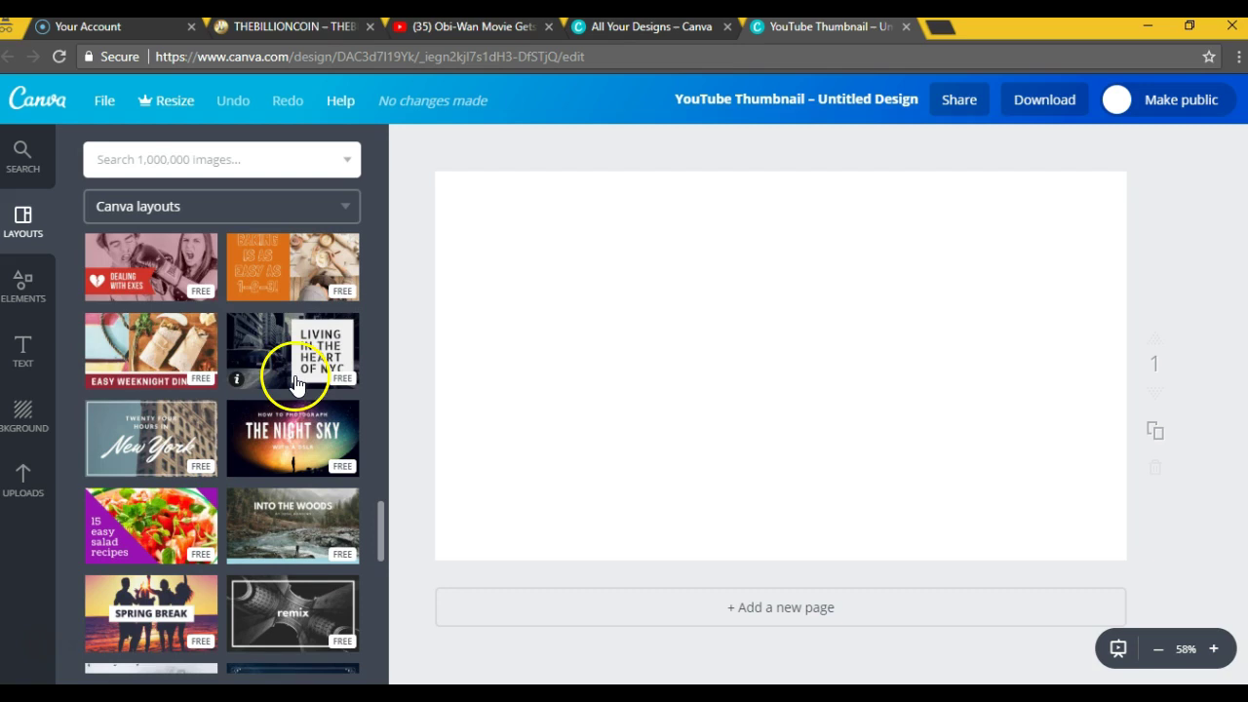
scroll(296, 382, down, 1)
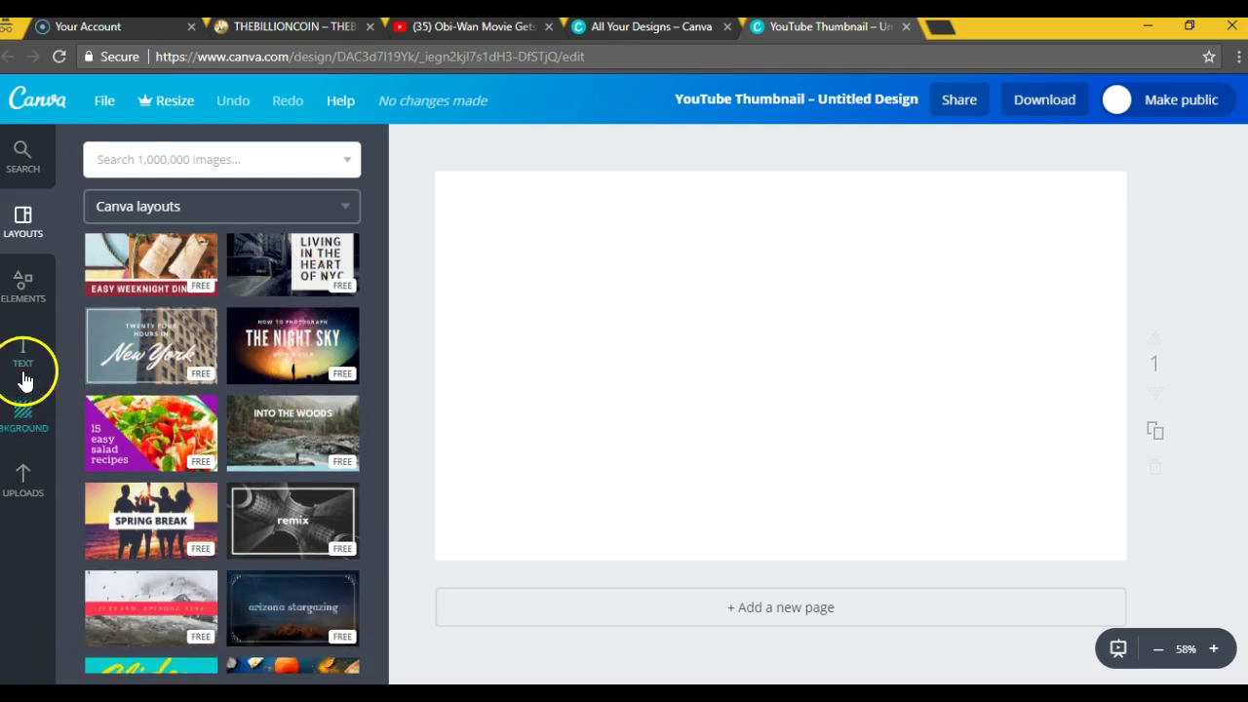
Step: Set the thumbnail's background to the free dark teal gradient
click(25, 414)
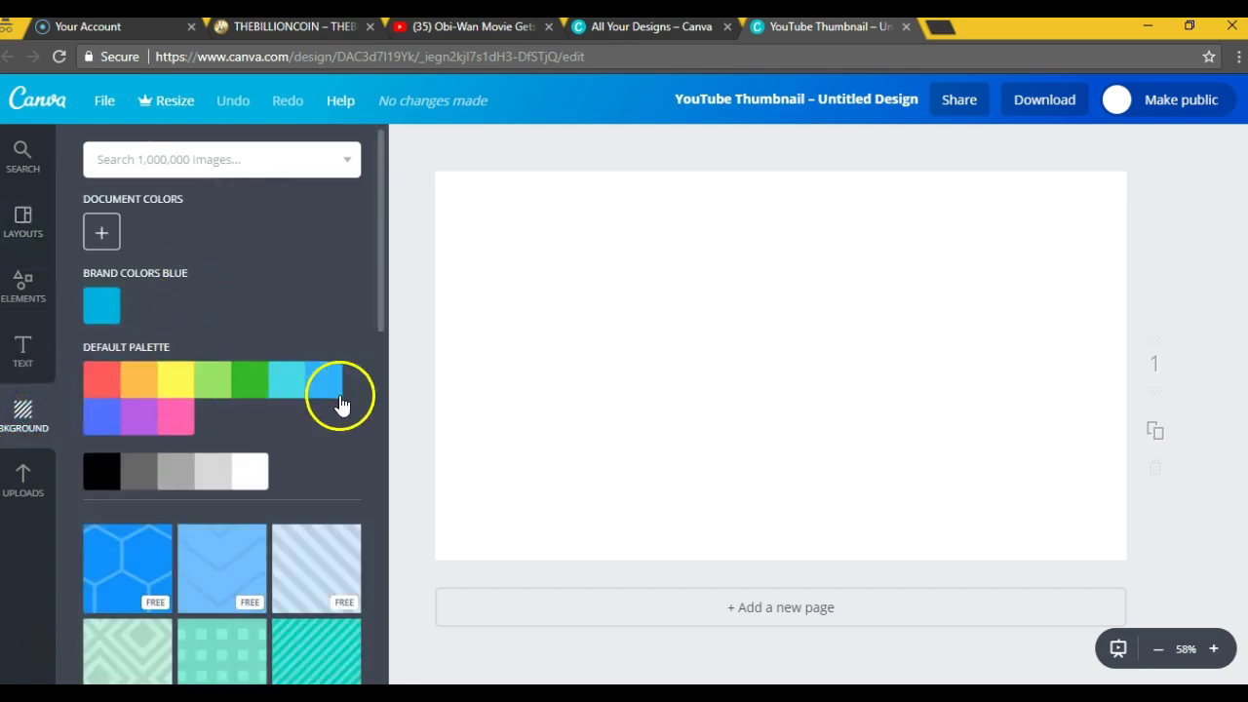
scroll(351, 391, down, 4)
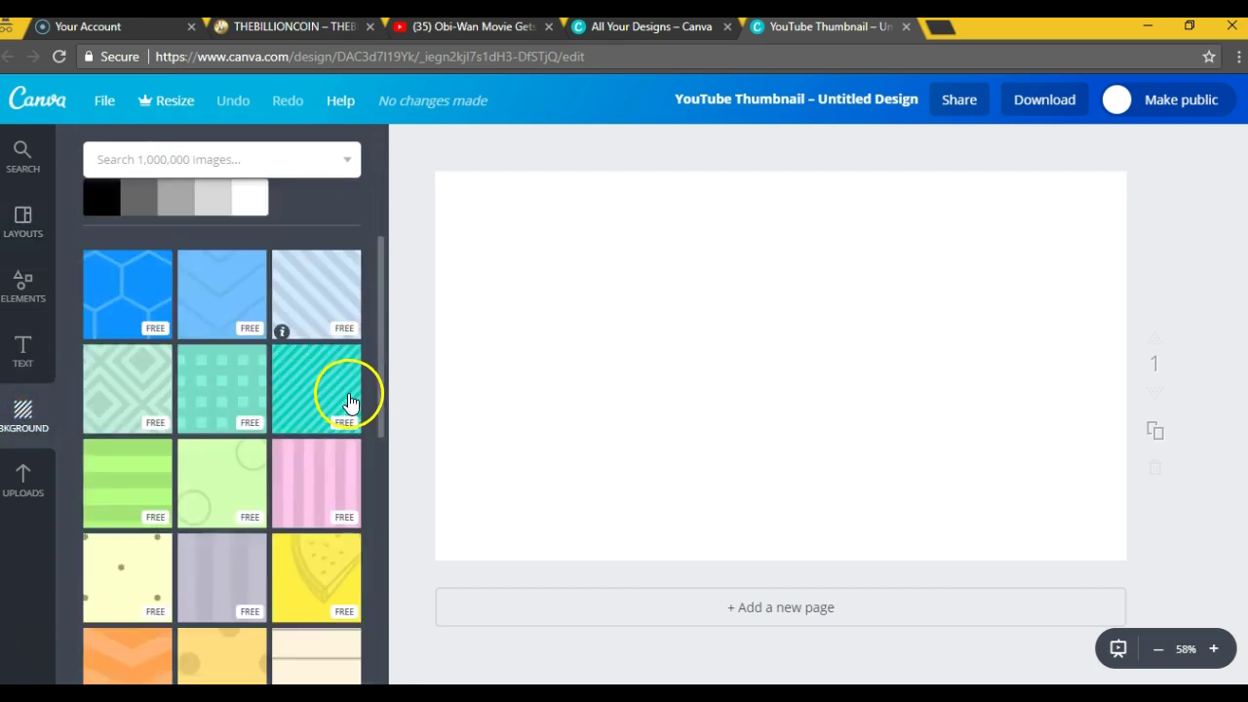
scroll(347, 401, down, 8)
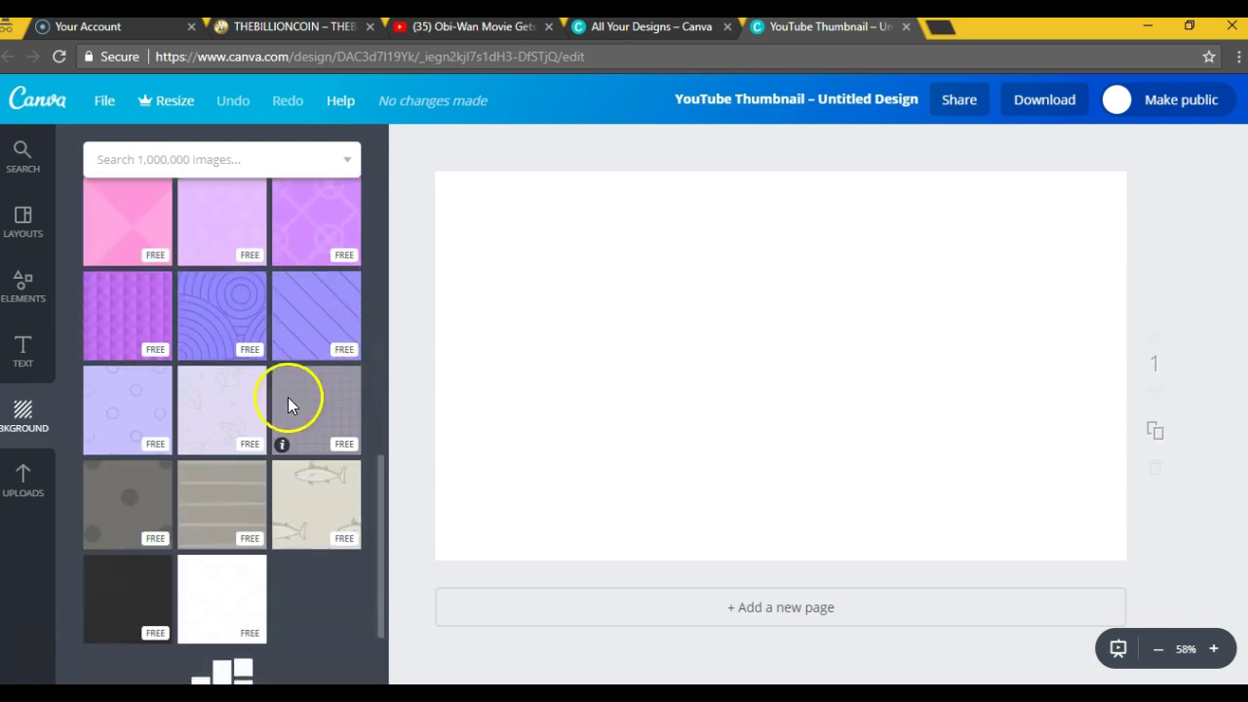
scroll(283, 402, down, 3)
scroll(273, 411, down, 5)
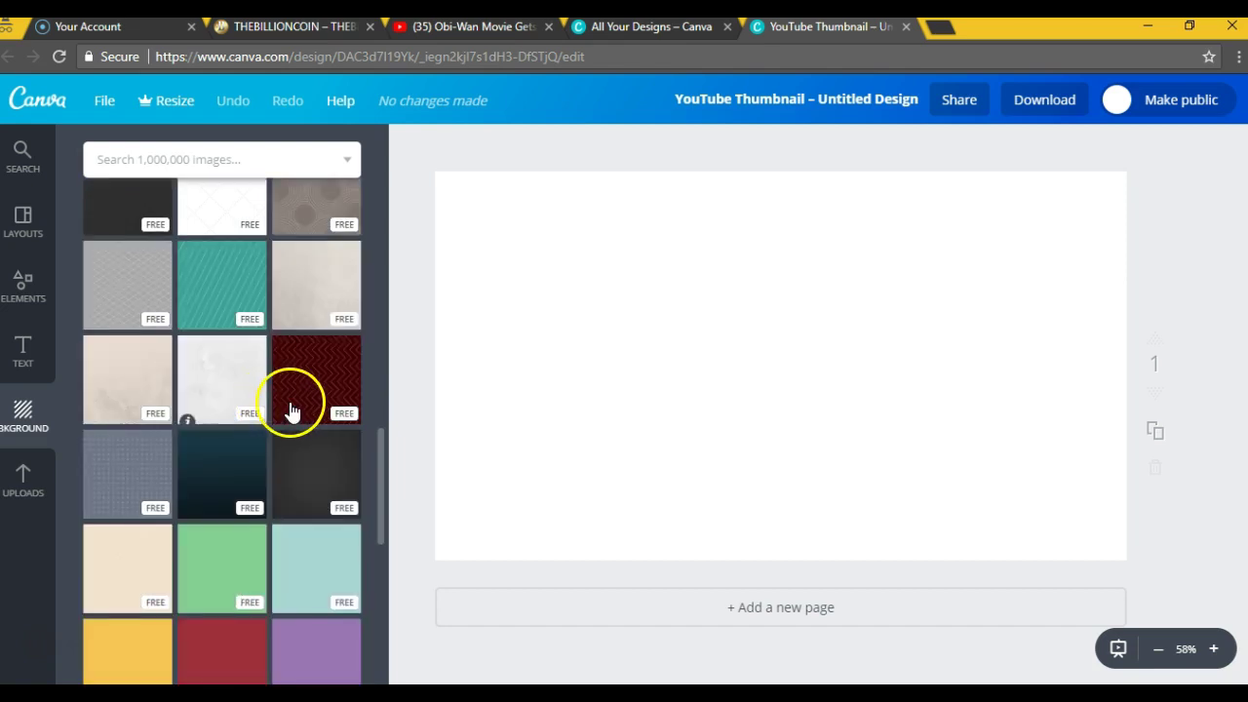
scroll(293, 412, down, 1)
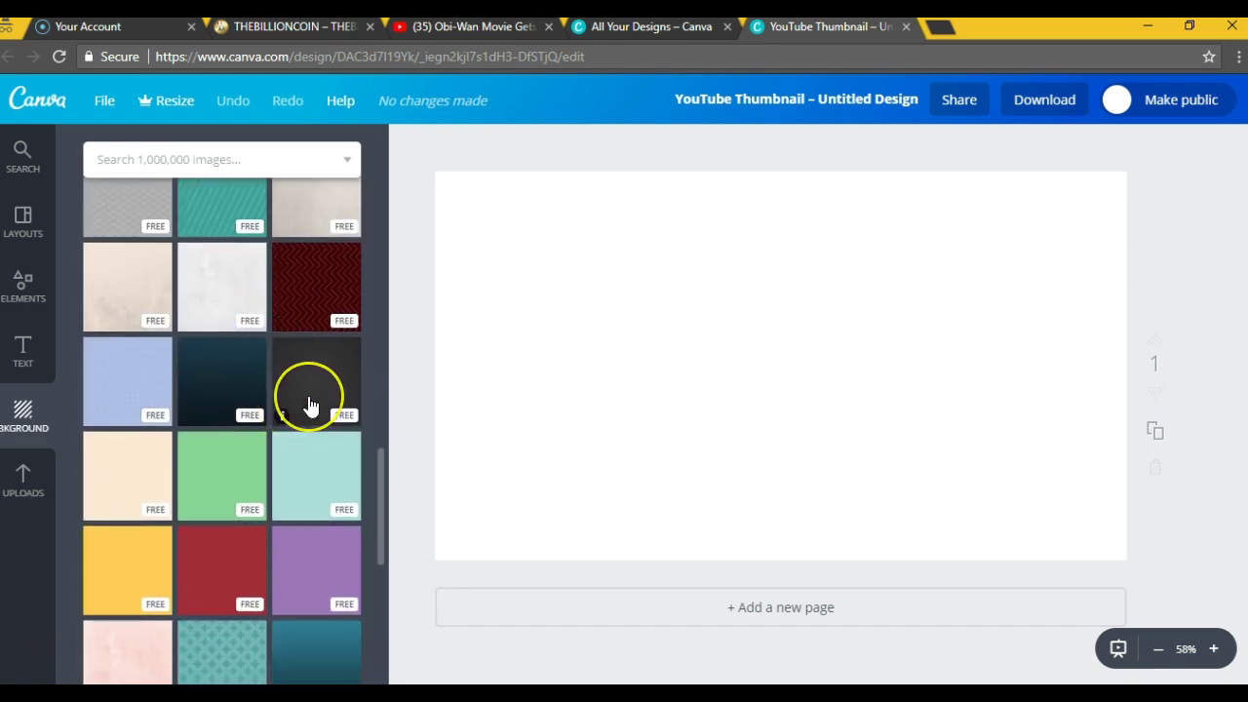
scroll(310, 406, down, 1)
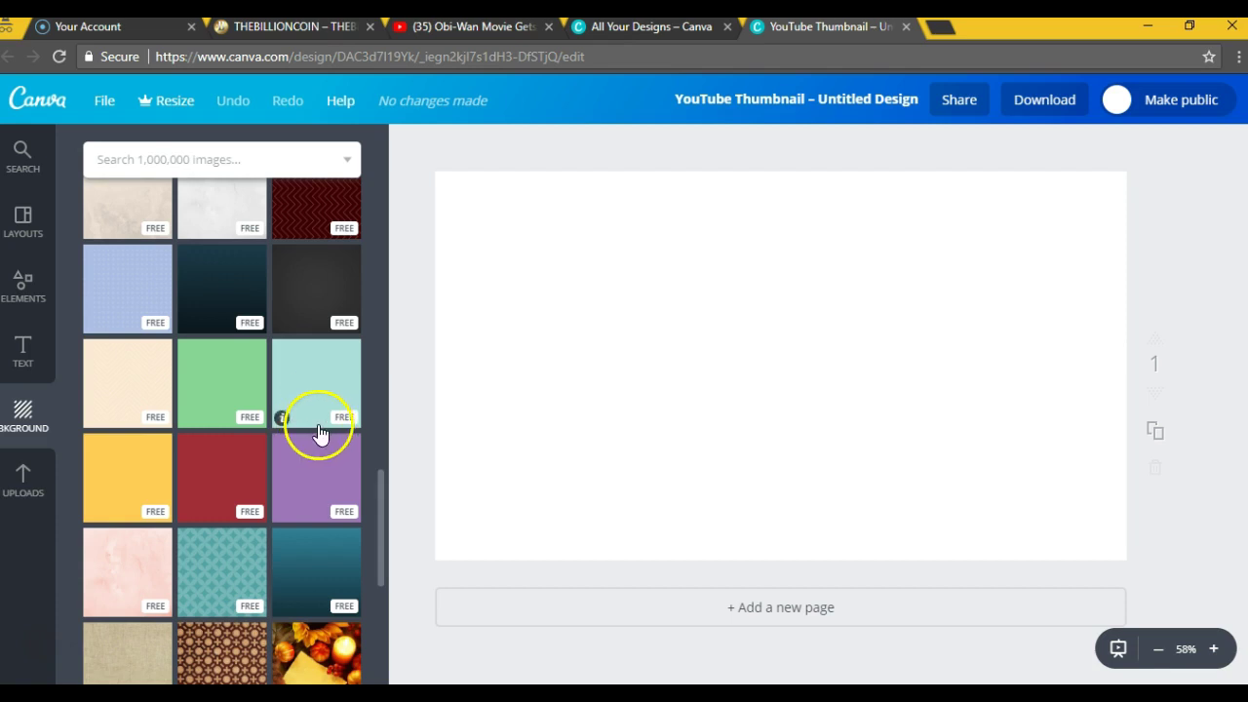
scroll(301, 479, down, 1)
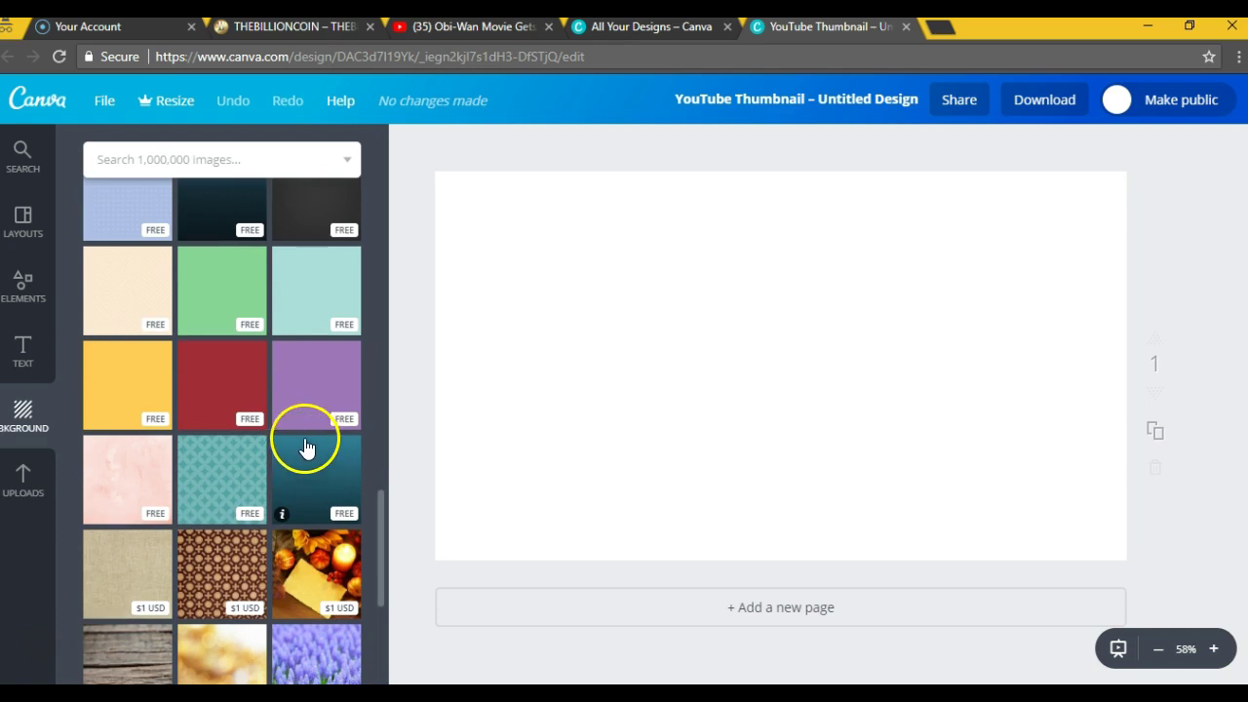
click(317, 475)
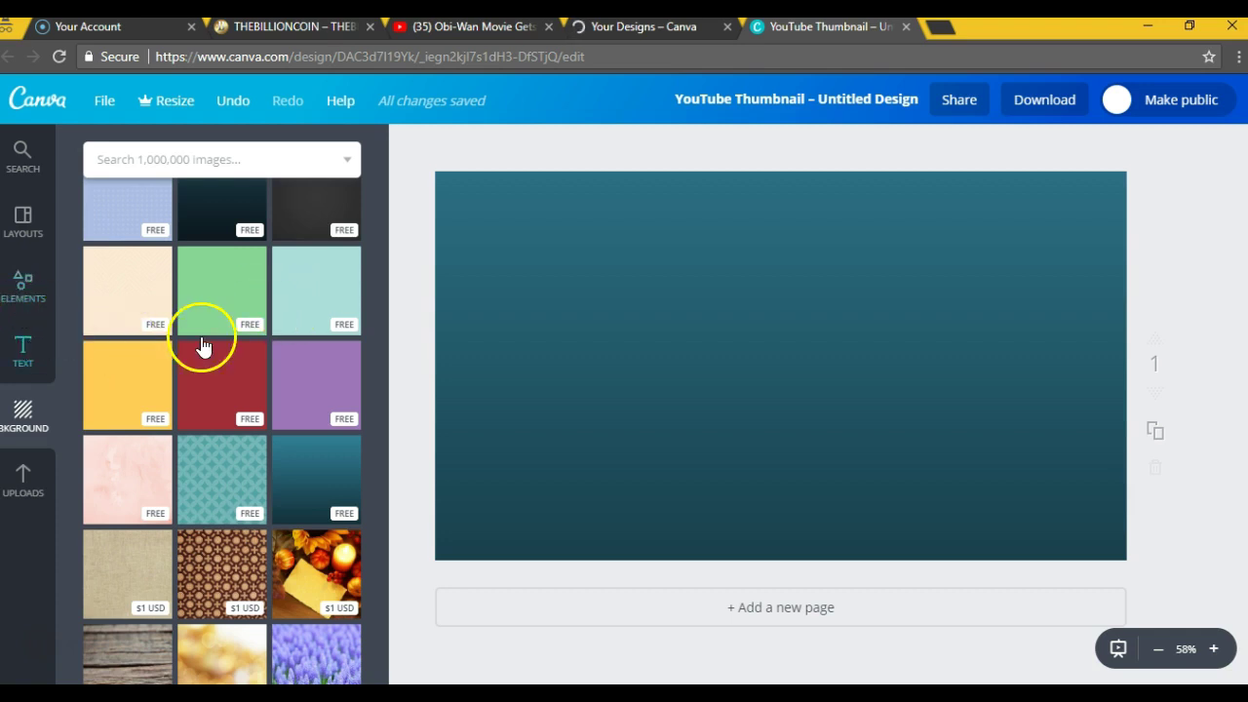
Step: Add a heading text box in the brand font to the thumbnail
click(26, 353)
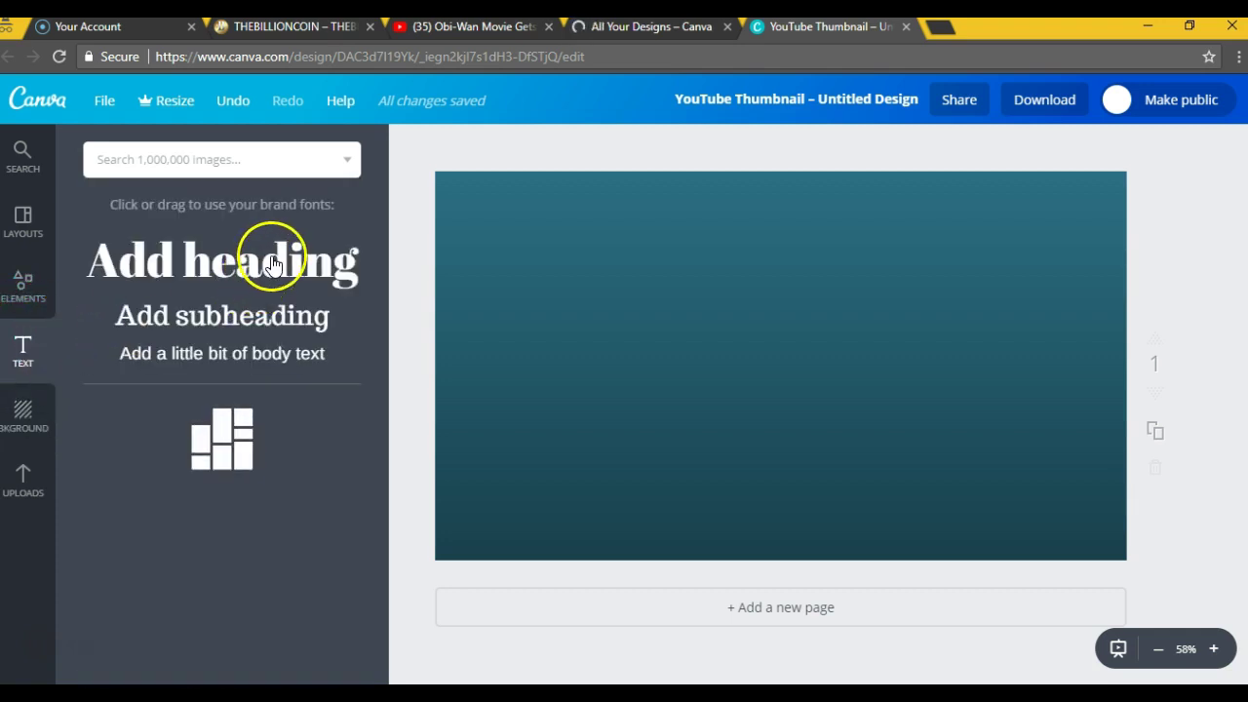
click(274, 266)
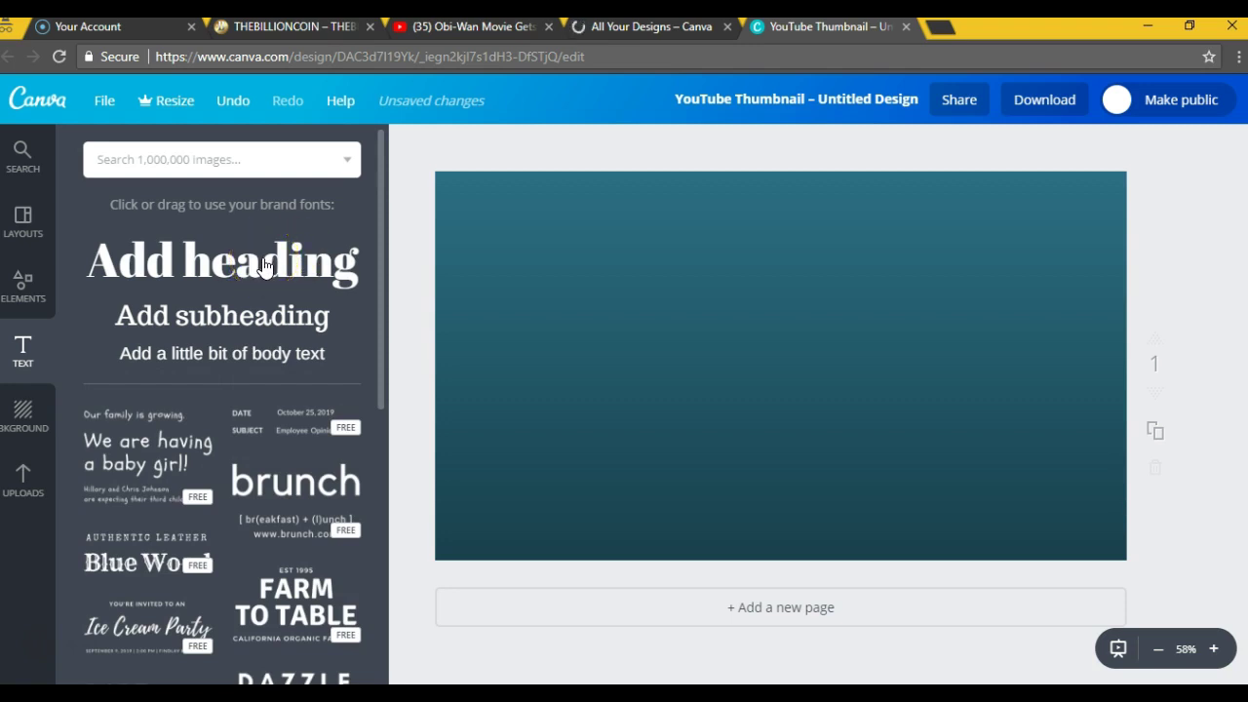
click(321, 261)
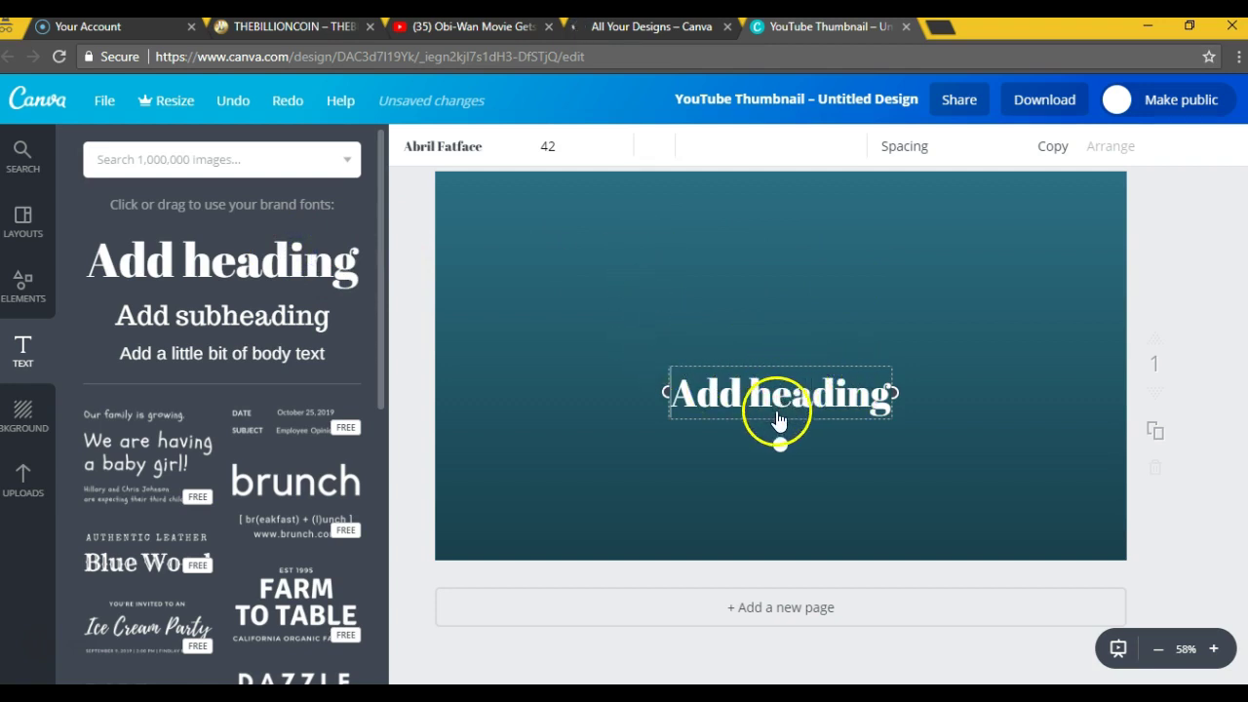
key(Escape)
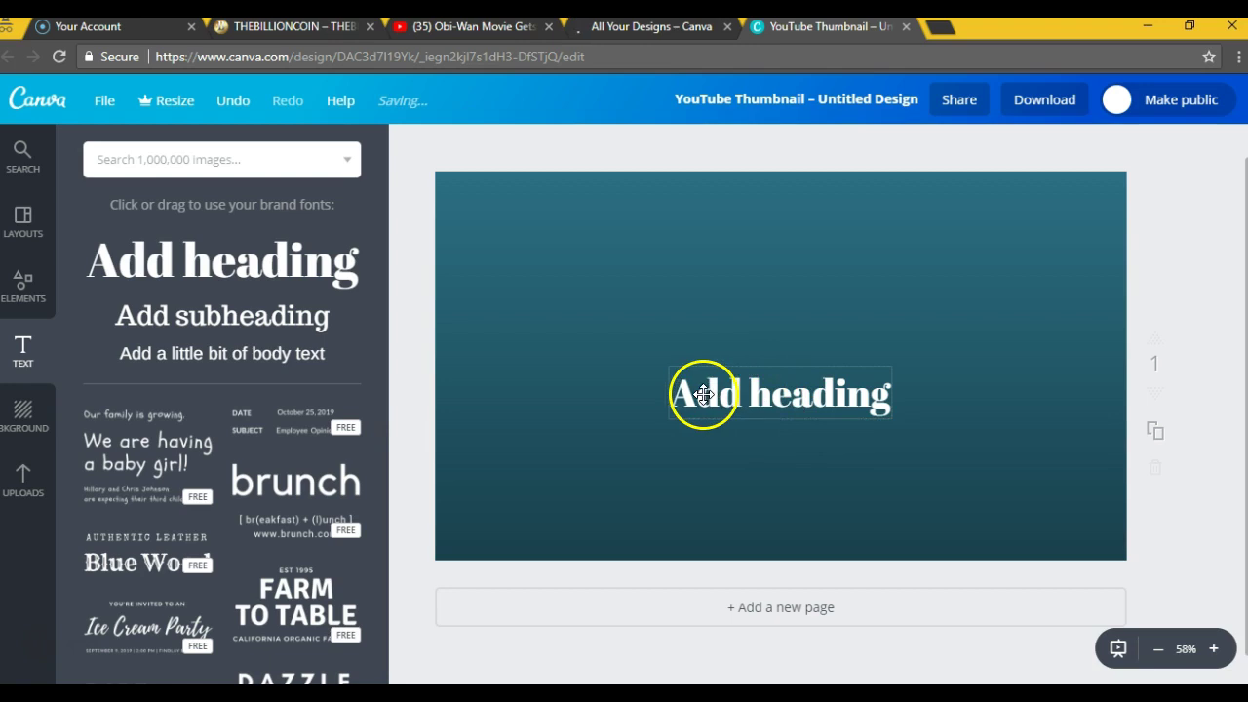
Step: Delete the heading text box from the thumbnail
click(807, 385)
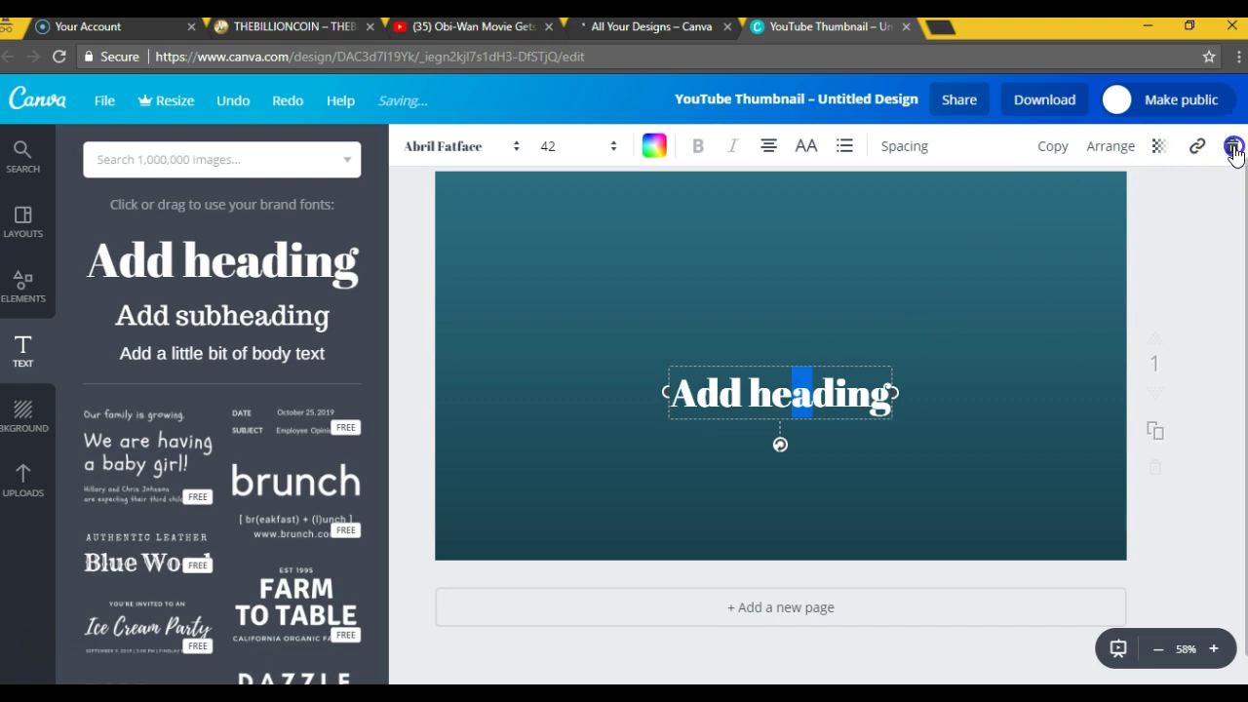
click(1226, 230)
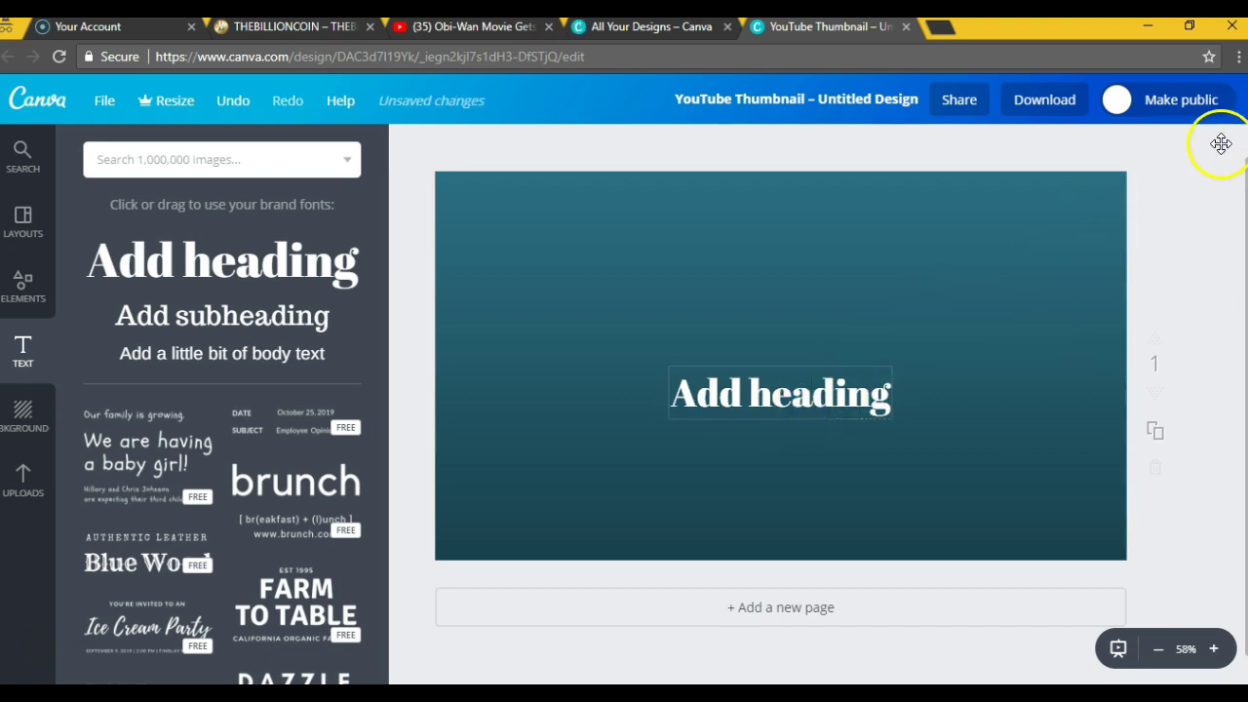
click(846, 391)
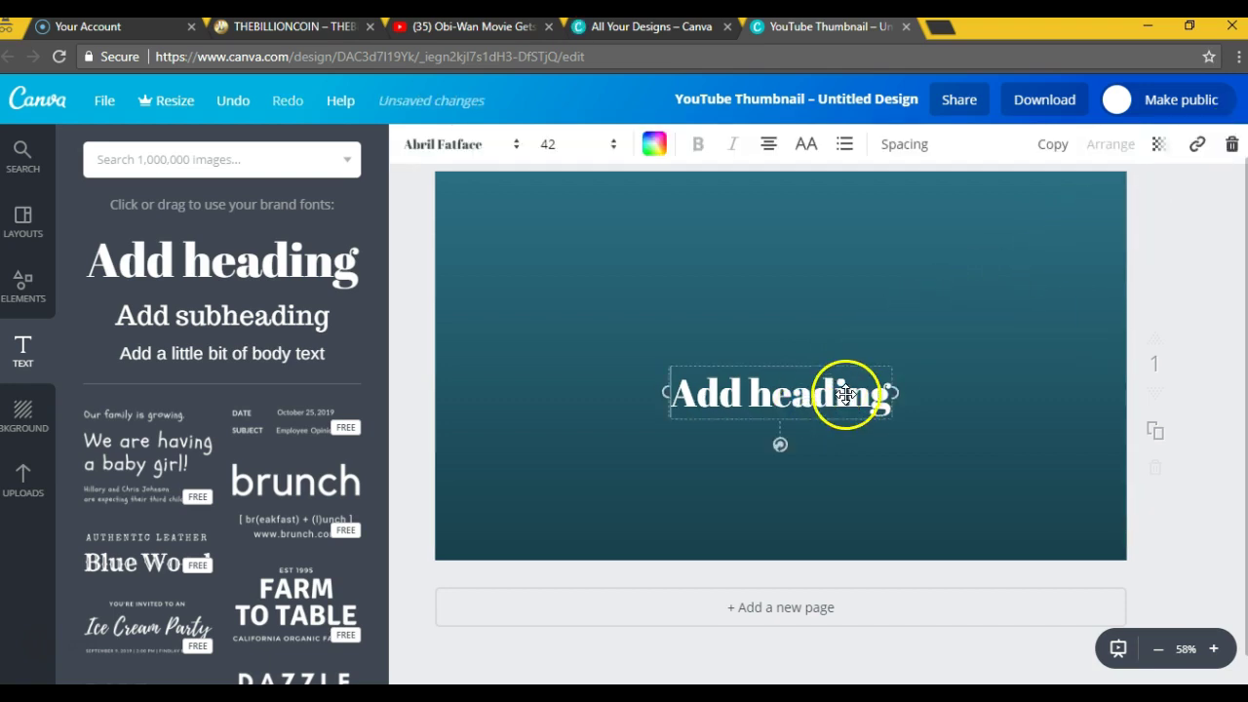
click(1229, 144)
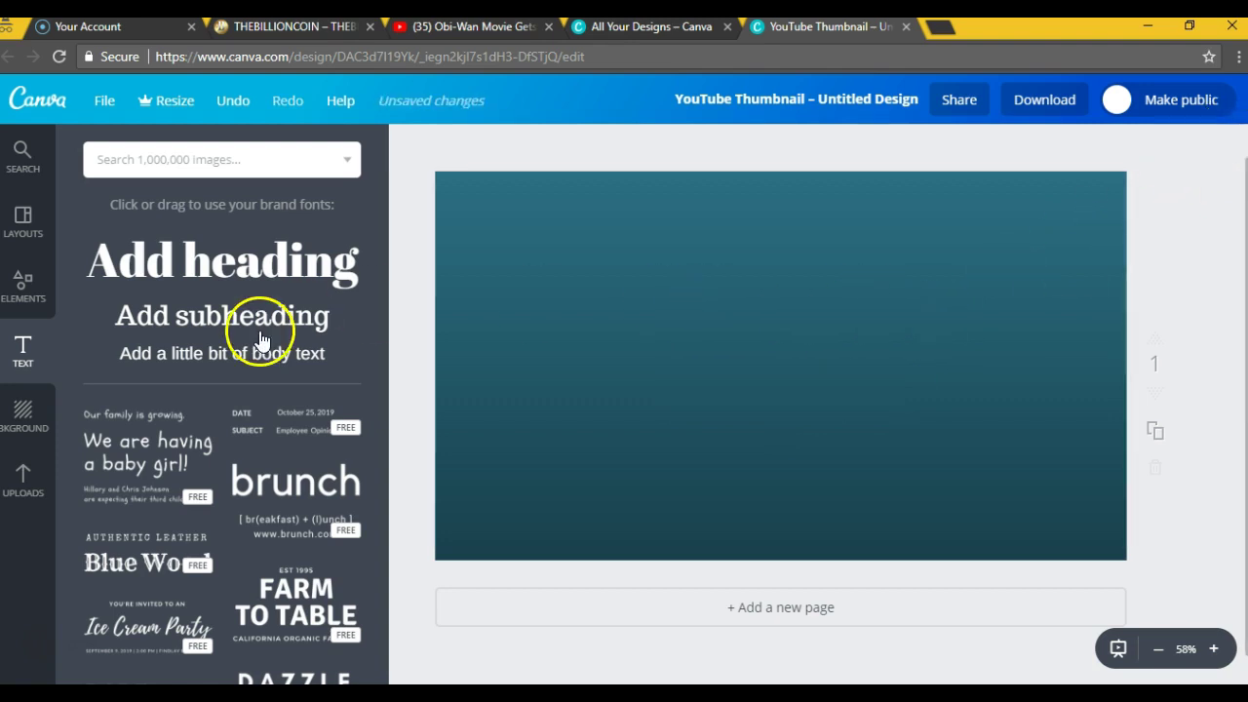
Step: Upload the Let's Chat Banner image from the Desktop folder to the design's uploaded images
click(23, 483)
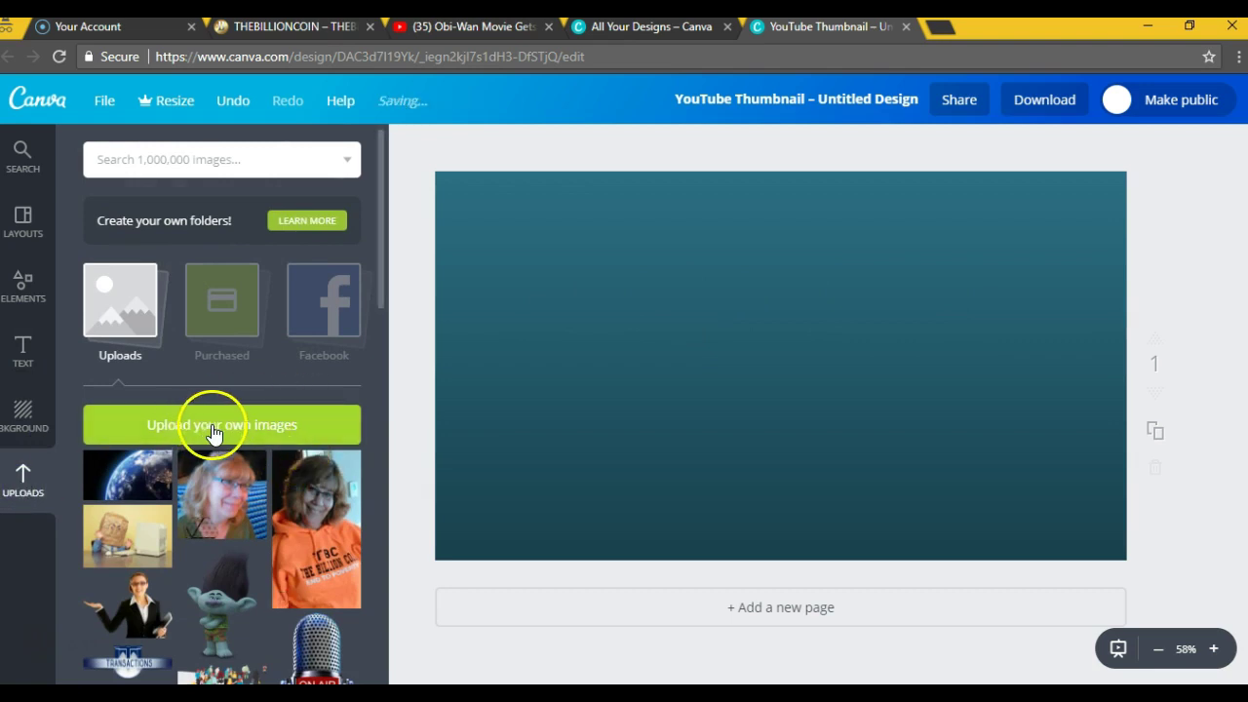
scroll(243, 487, down, 5)
scroll(243, 535, up, 5)
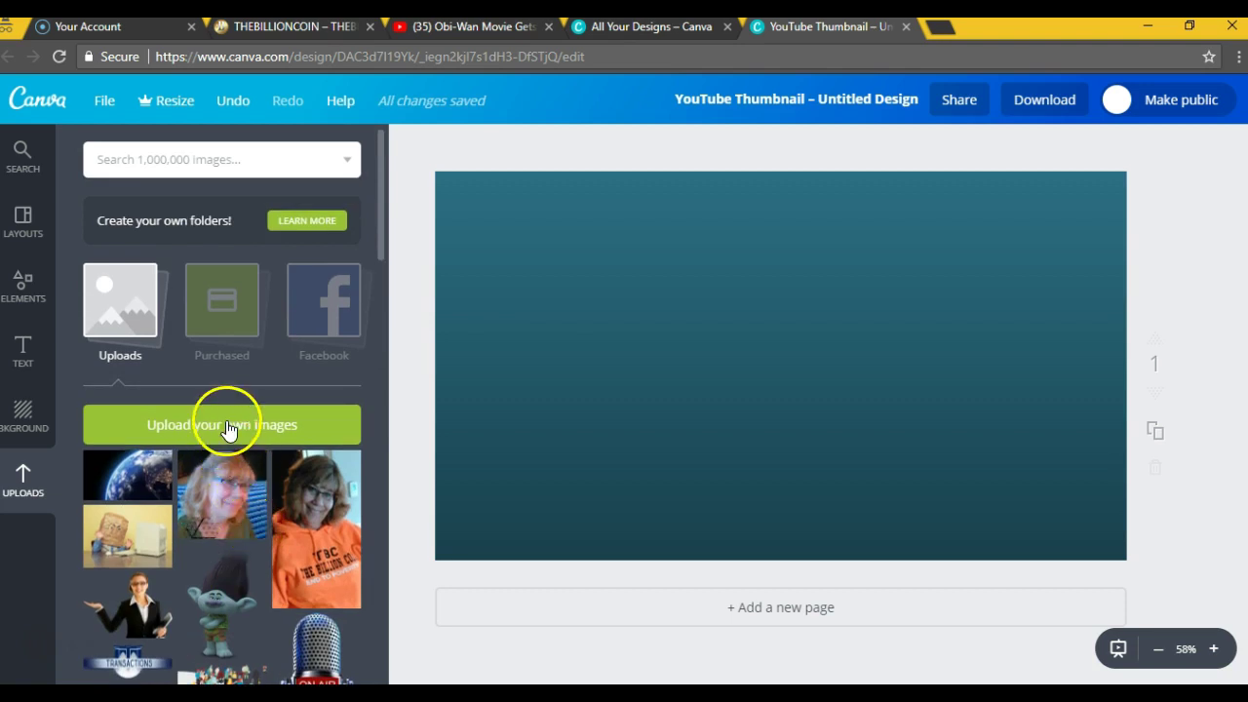
click(226, 425)
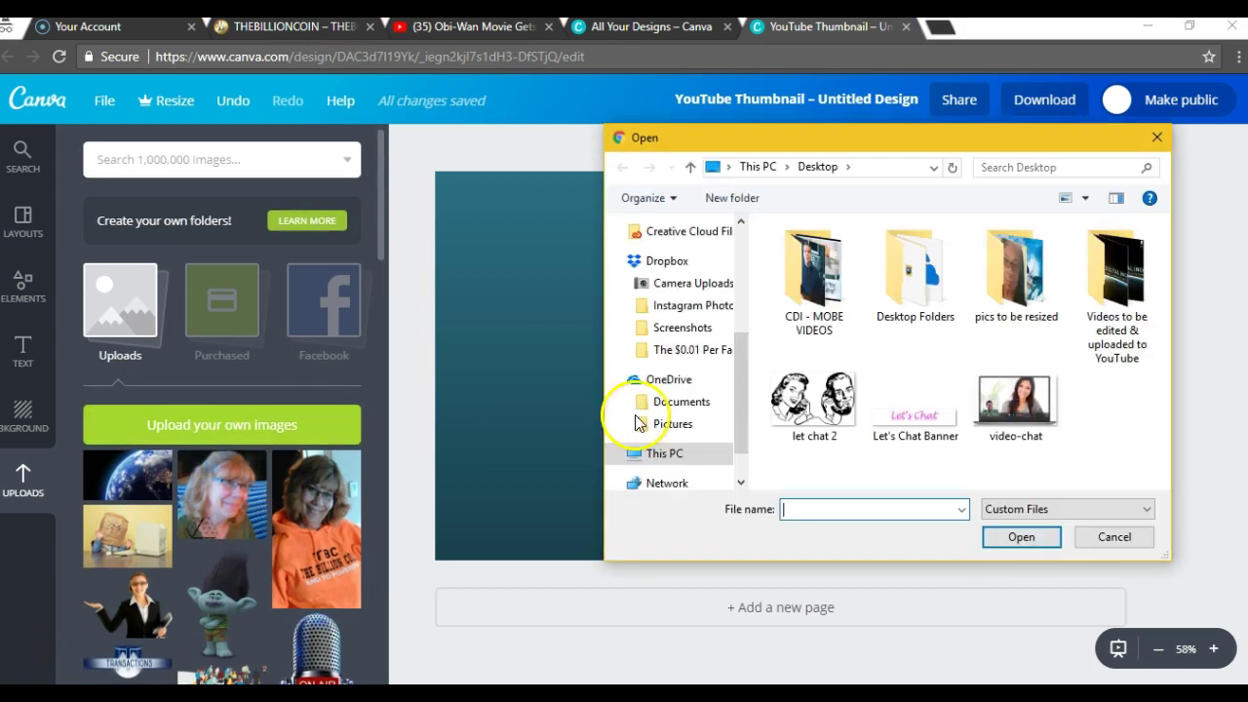
drag(734, 361, 725, 239)
click(672, 261)
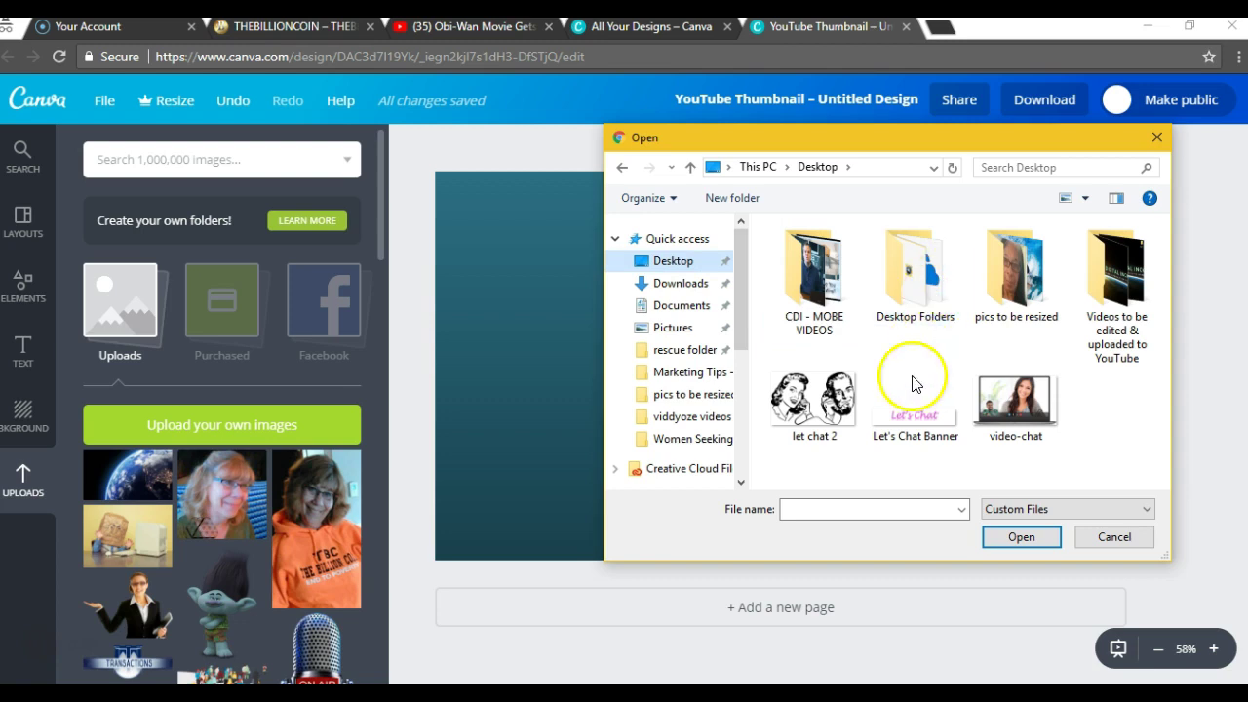
click(924, 422)
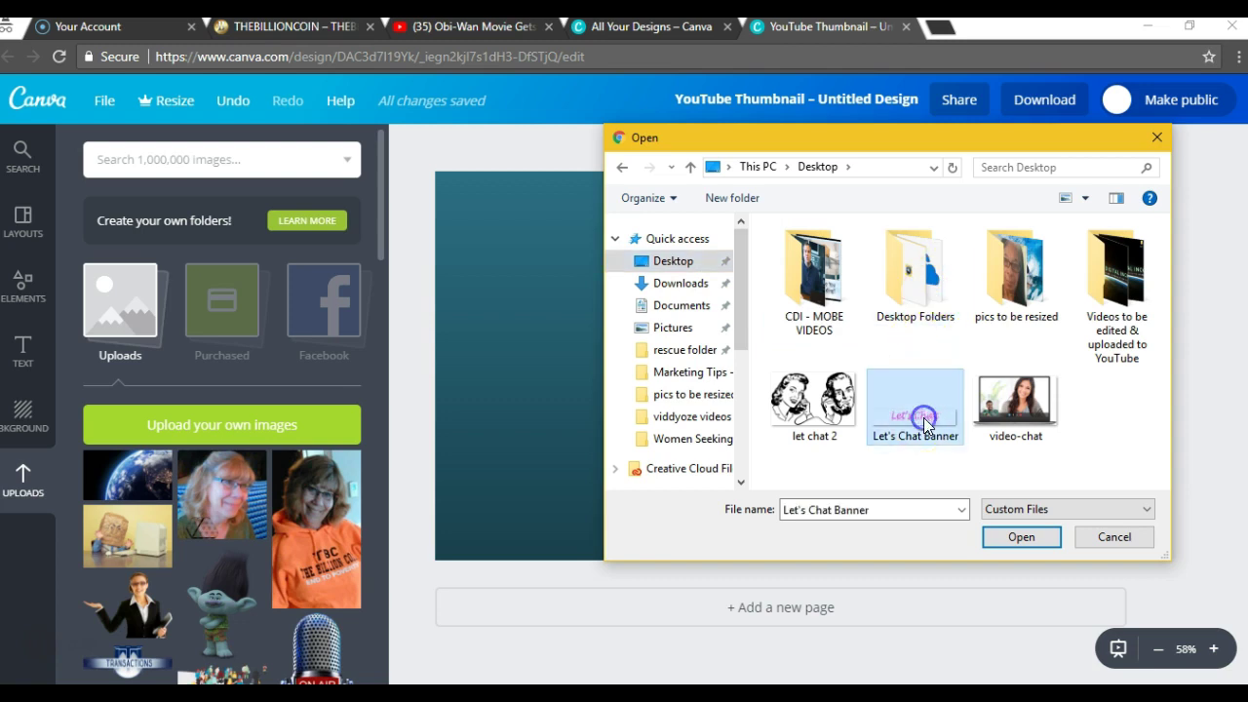
click(1004, 537)
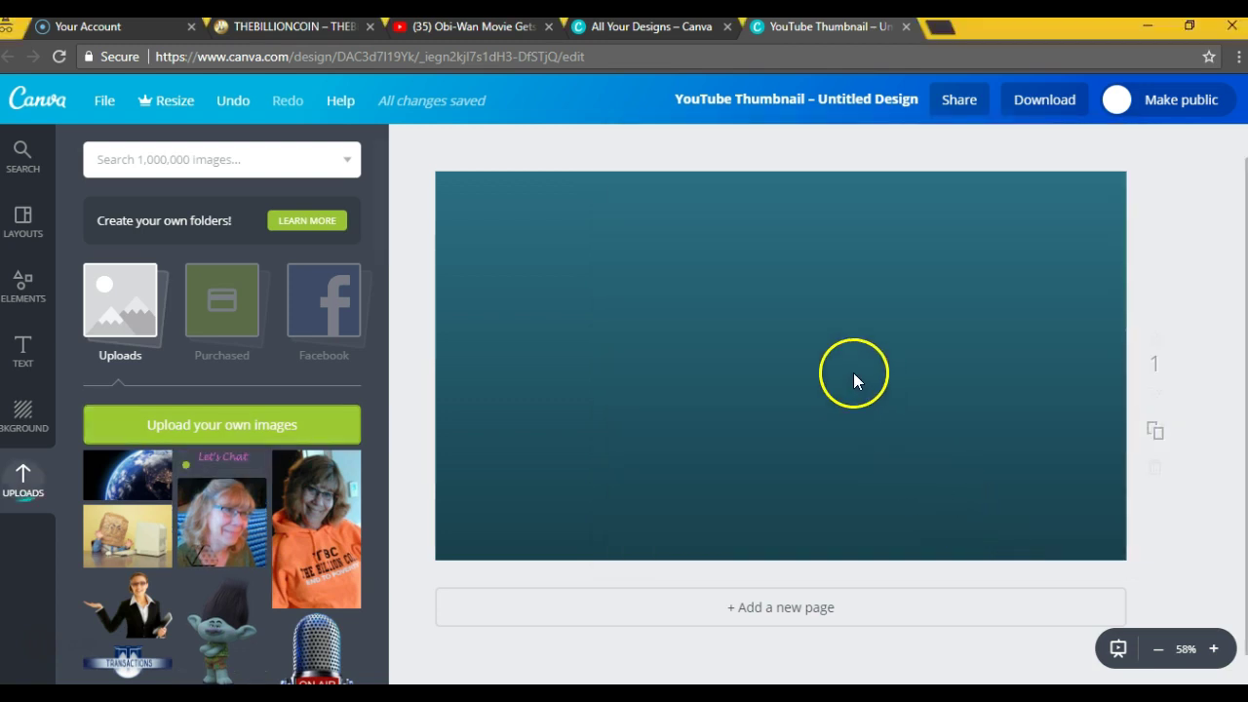
Step: Add the Let's Chat banner to the thumbnail, enlarged to about 1069 px wide, in the lower-right corner of the design
click(228, 456)
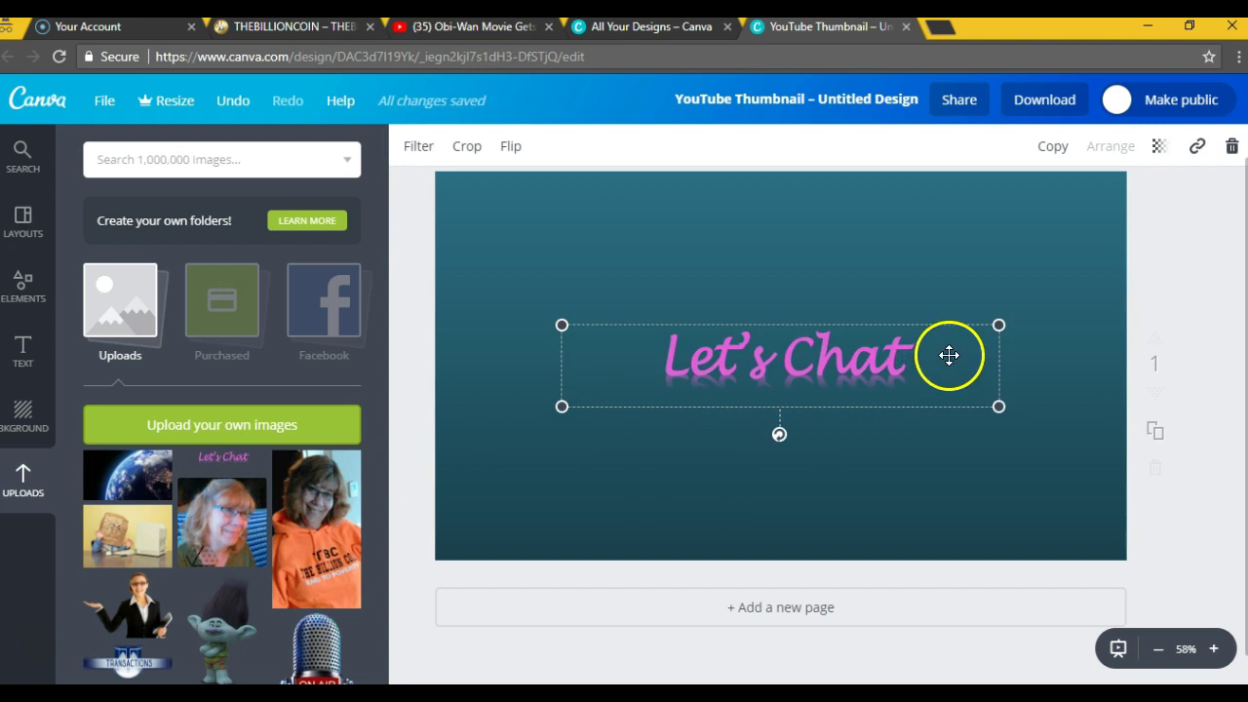
drag(844, 364, 819, 270)
drag(939, 299, 1020, 371)
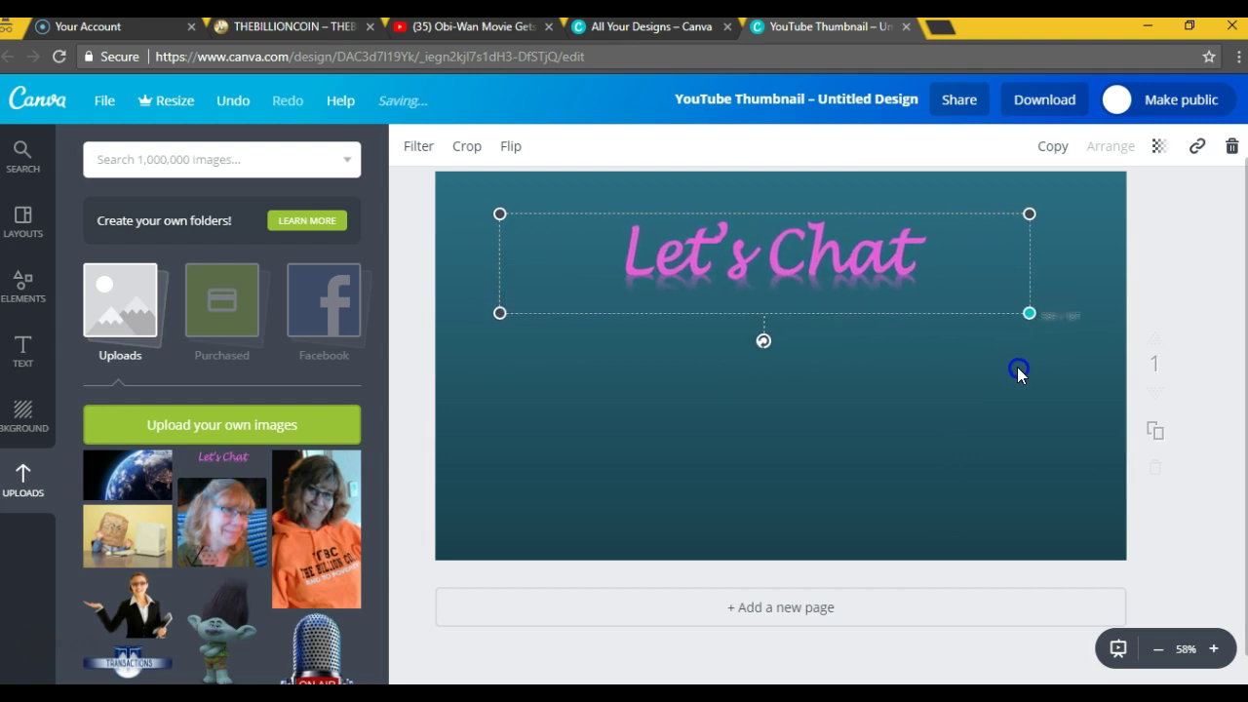
drag(502, 313, 465, 362)
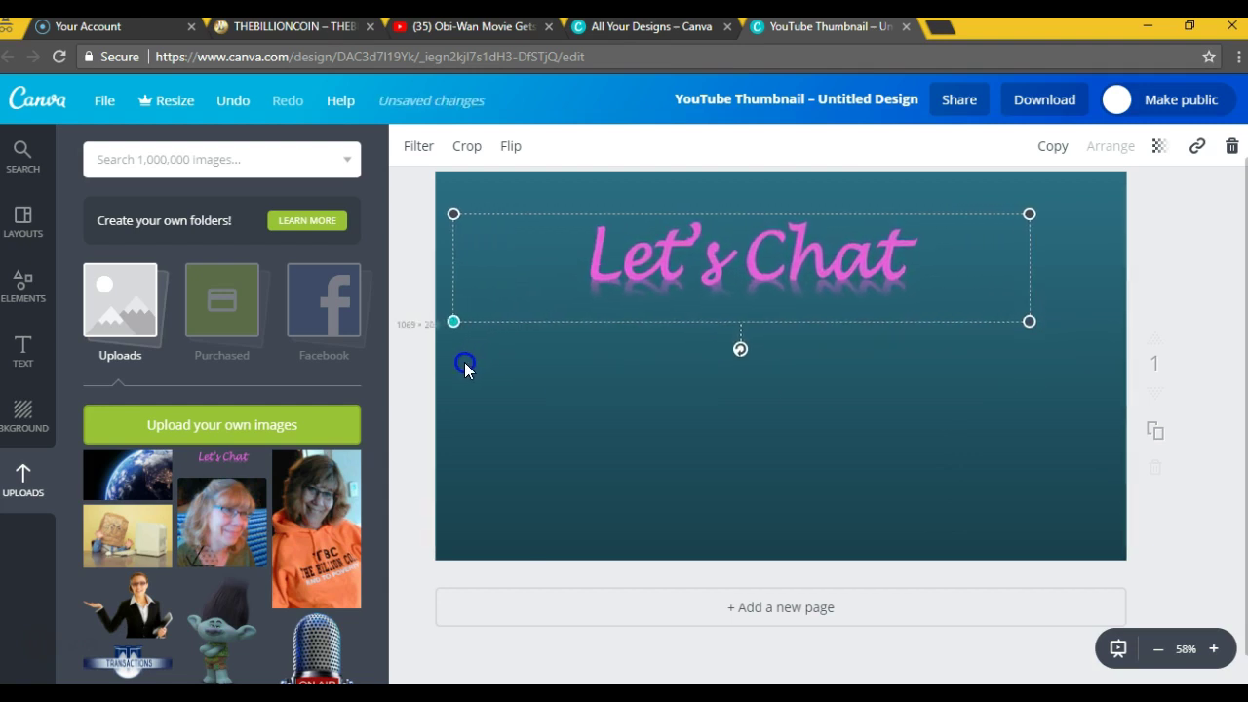
drag(807, 289, 997, 546)
click(1157, 249)
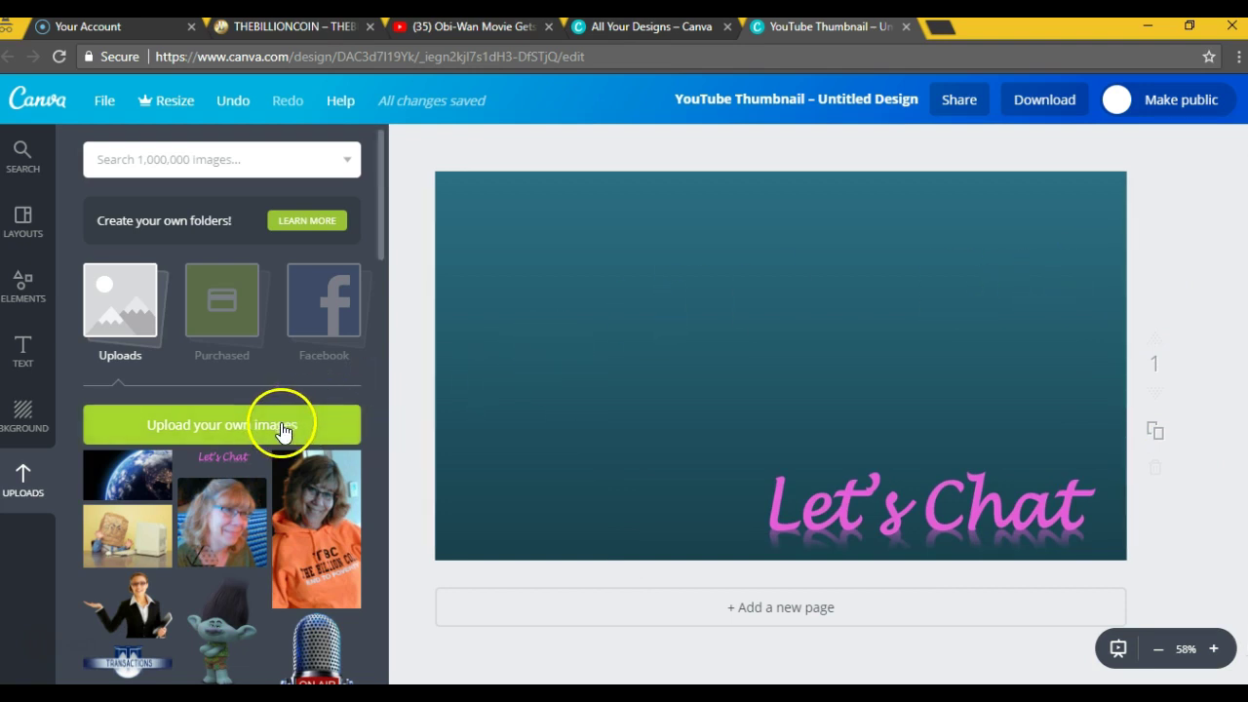
Step: Upload the "let chat 2" image from the Desktop folder
click(223, 427)
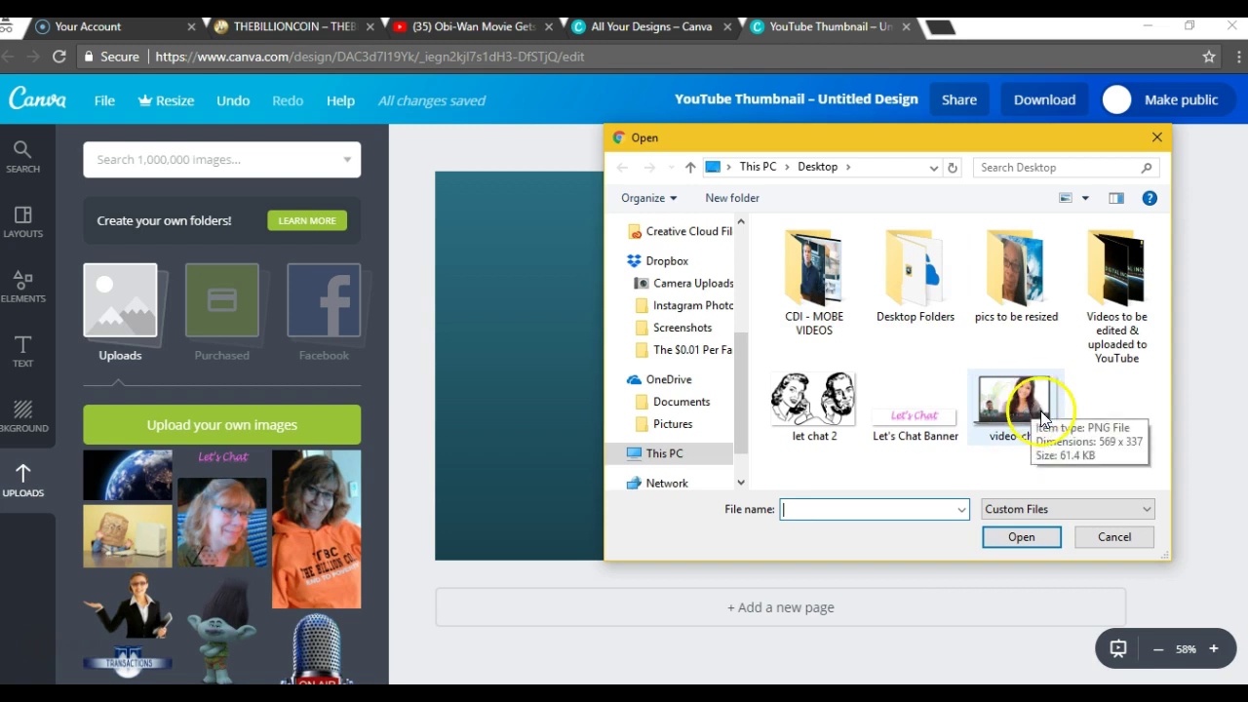
click(824, 408)
click(1021, 536)
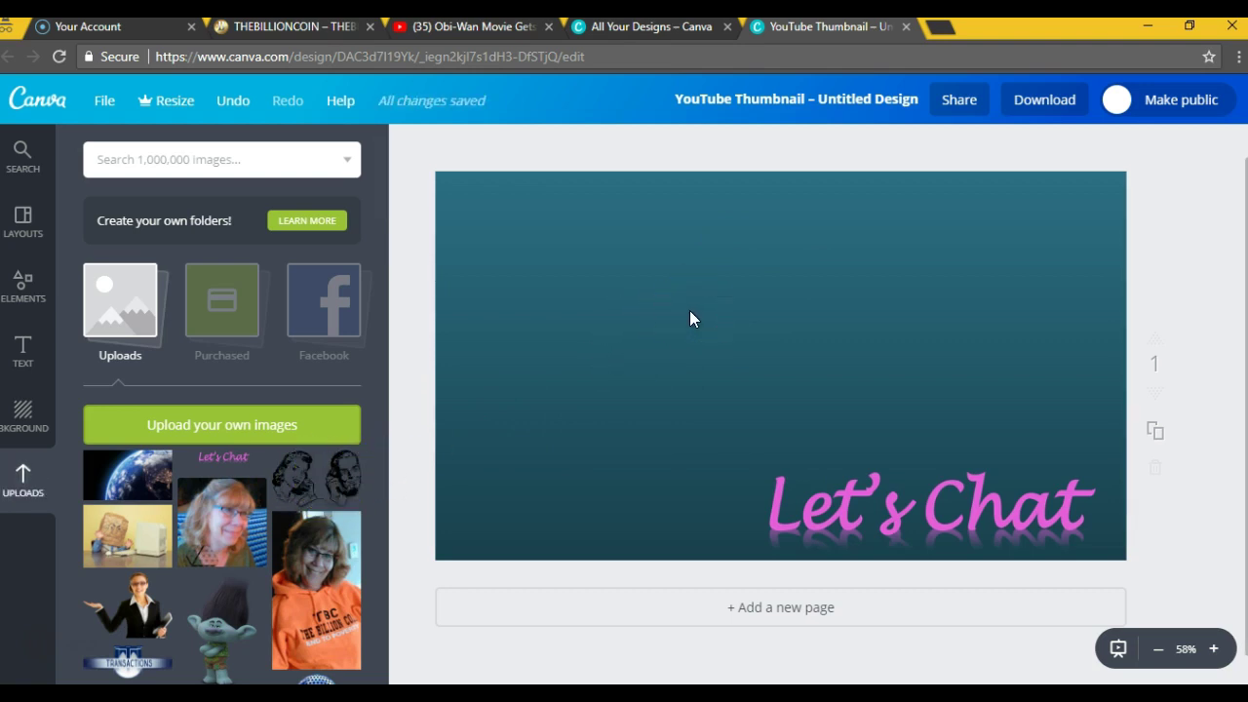
Step: Add the drawing of the couple on the phone to the thumbnail, shrunk and placed in the lower-left area
click(334, 474)
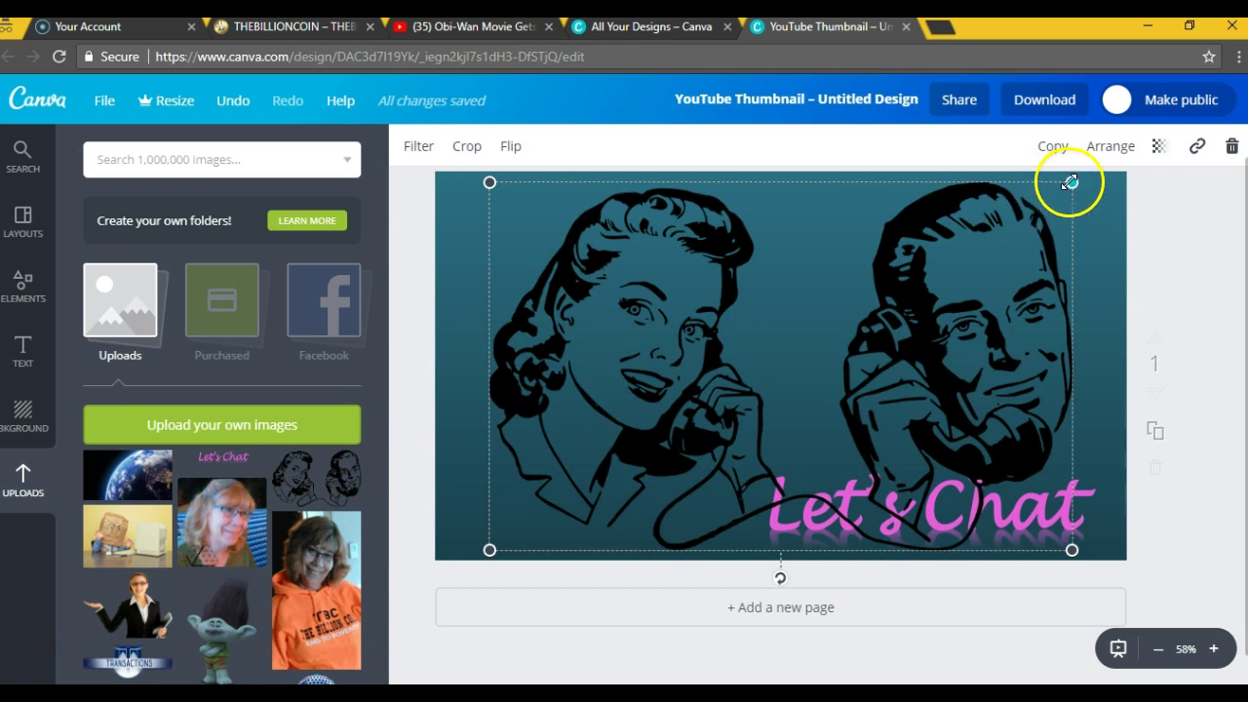
mouse_move(1069, 184)
mouse_down()
mouse_move(950, 256)
mouse_move(929, 288)
mouse_up()
mouse_move(841, 348)
mouse_down()
mouse_move(961, 273)
mouse_move(819, 332)
mouse_move(794, 351)
mouse_move(809, 363)
mouse_up()
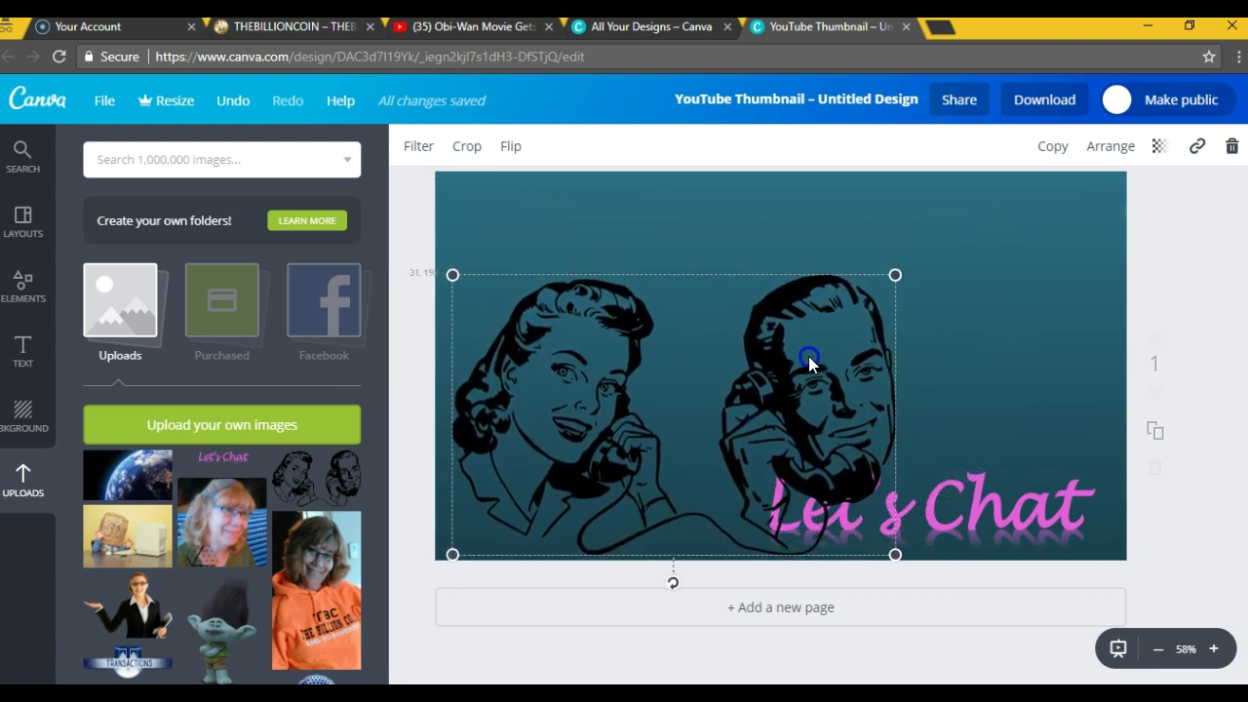
Step: Move the Let's Chat banner to the upper-right corner of the thumbnail and the phone couple drawing directly beneath it
mouse_move(984, 491)
mouse_down()
mouse_move(1014, 414)
mouse_move(1000, 302)
mouse_move(933, 275)
mouse_move(658, 226)
mouse_move(679, 228)
mouse_up()
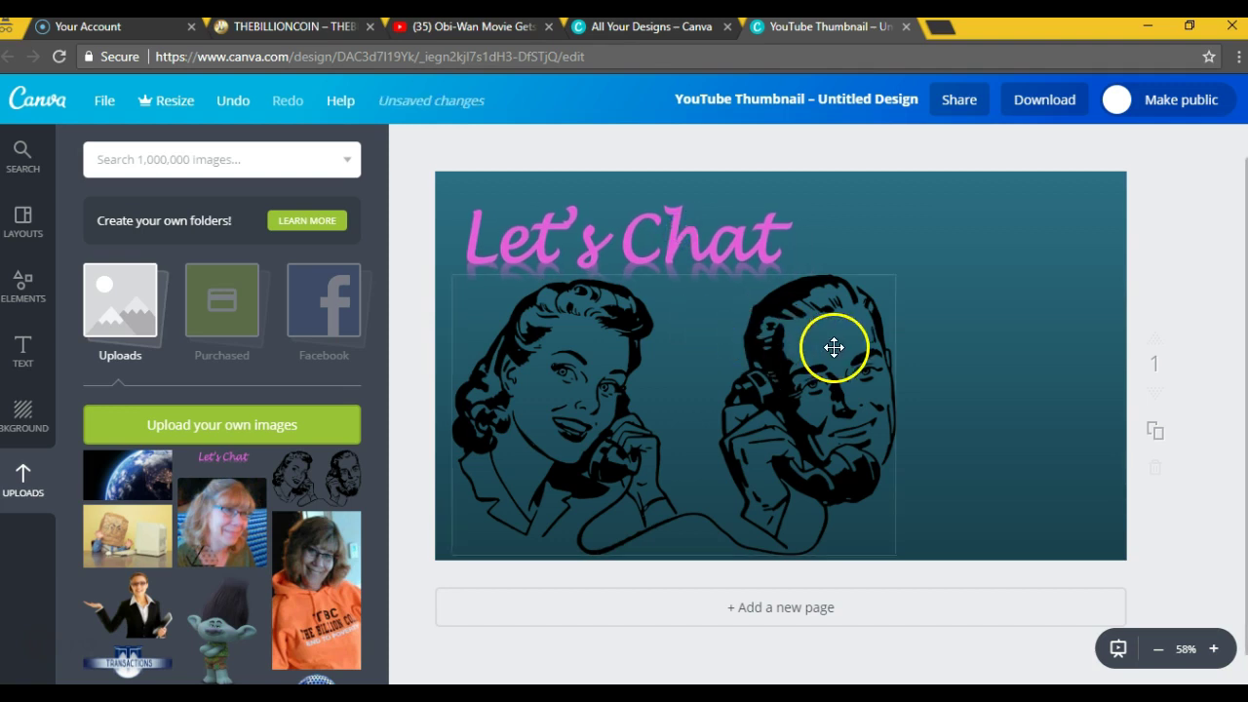
mouse_move(853, 352)
mouse_down()
mouse_move(1023, 364)
mouse_move(1054, 351)
mouse_up()
click(871, 295)
click(721, 239)
drag(725, 241, 1023, 223)
click(1023, 331)
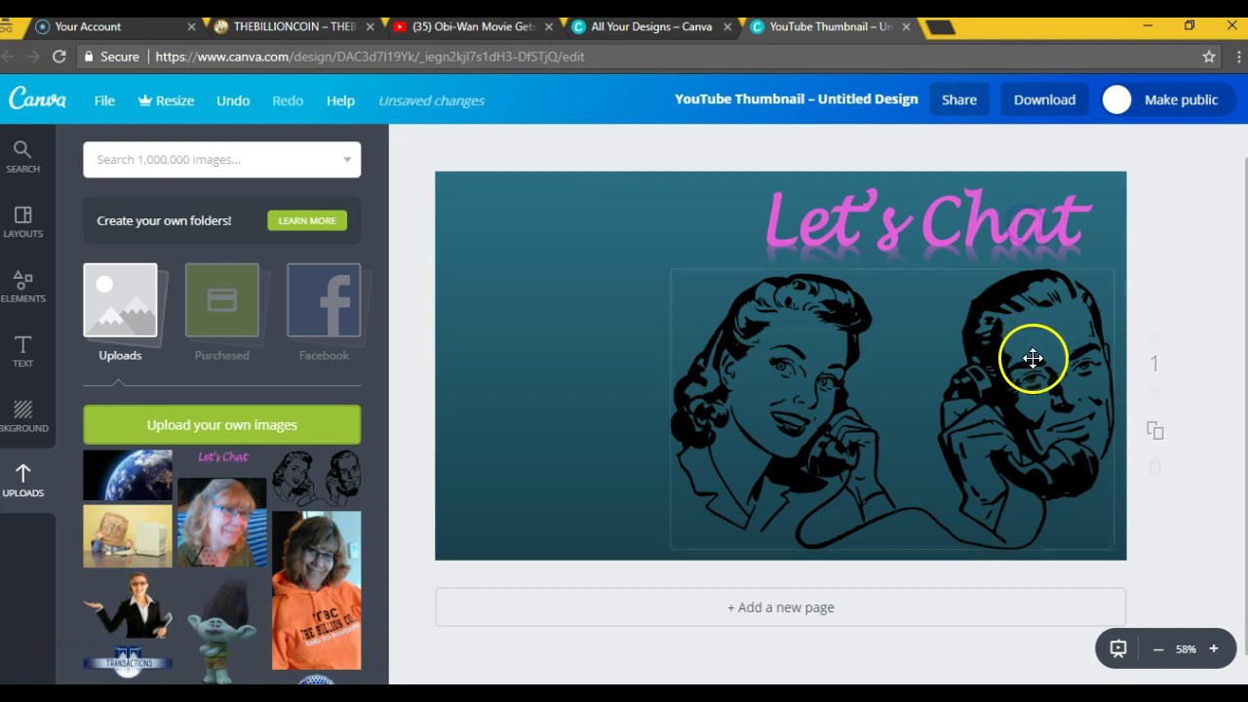
click(659, 290)
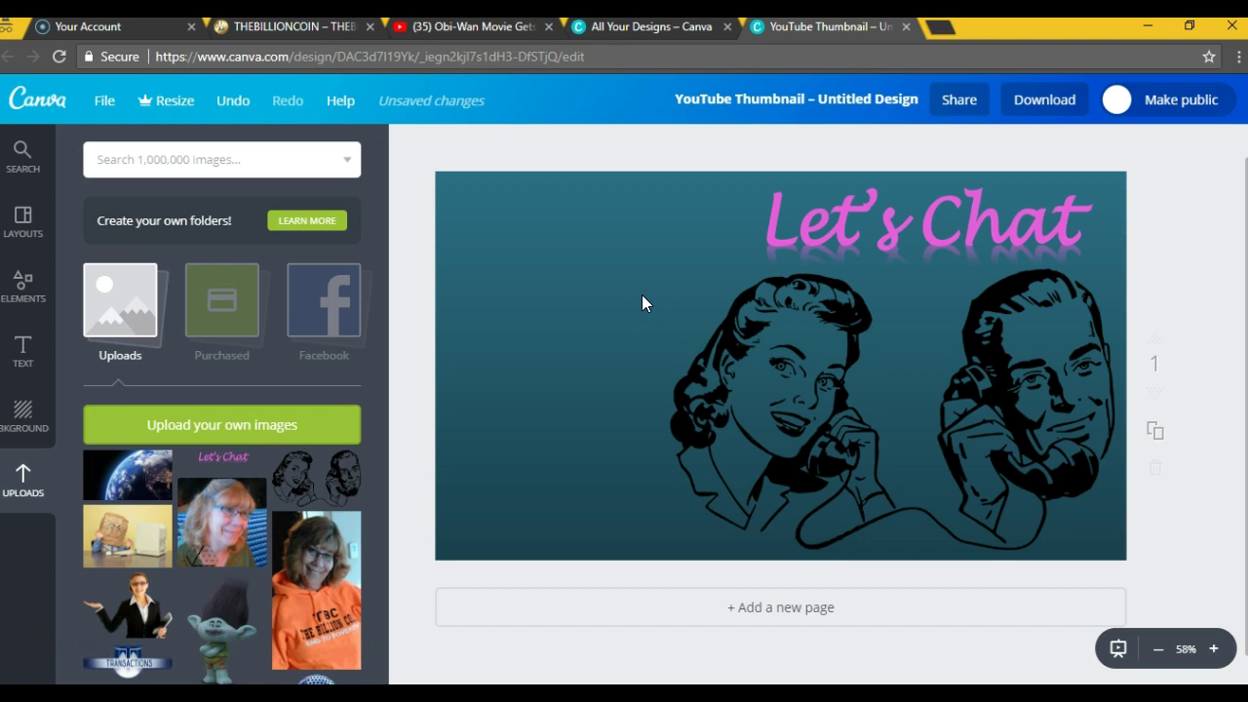
click(761, 382)
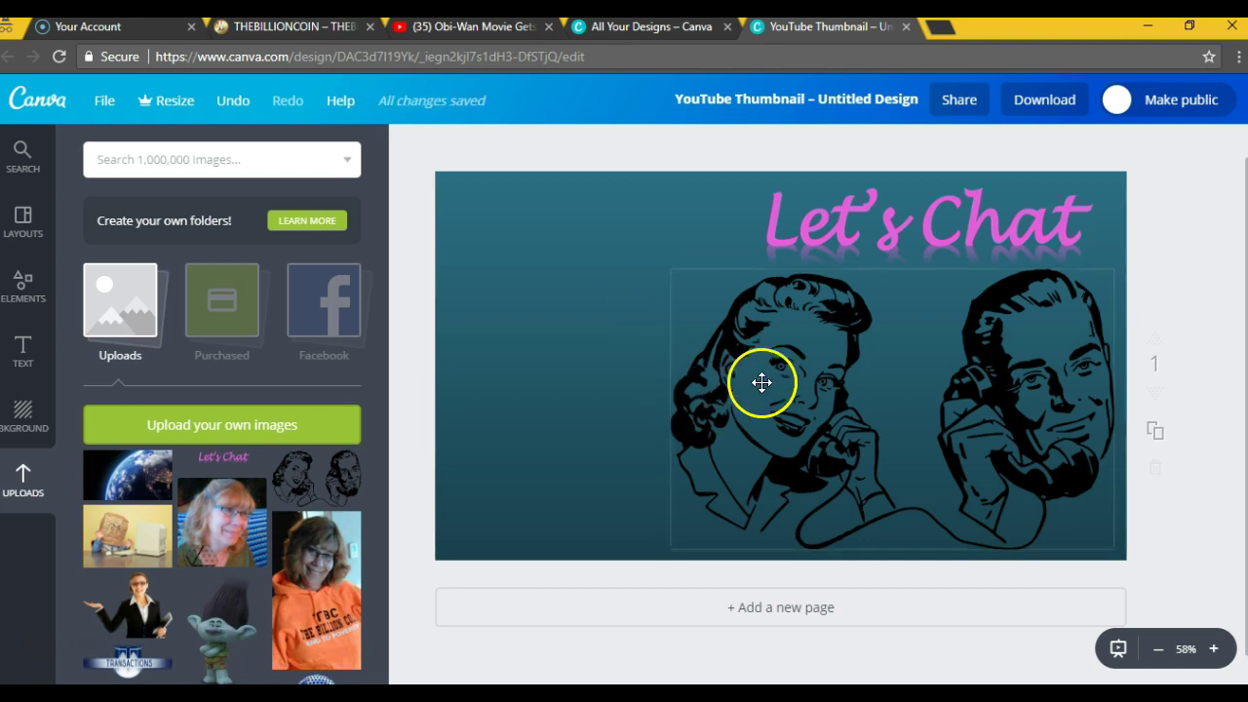
click(762, 382)
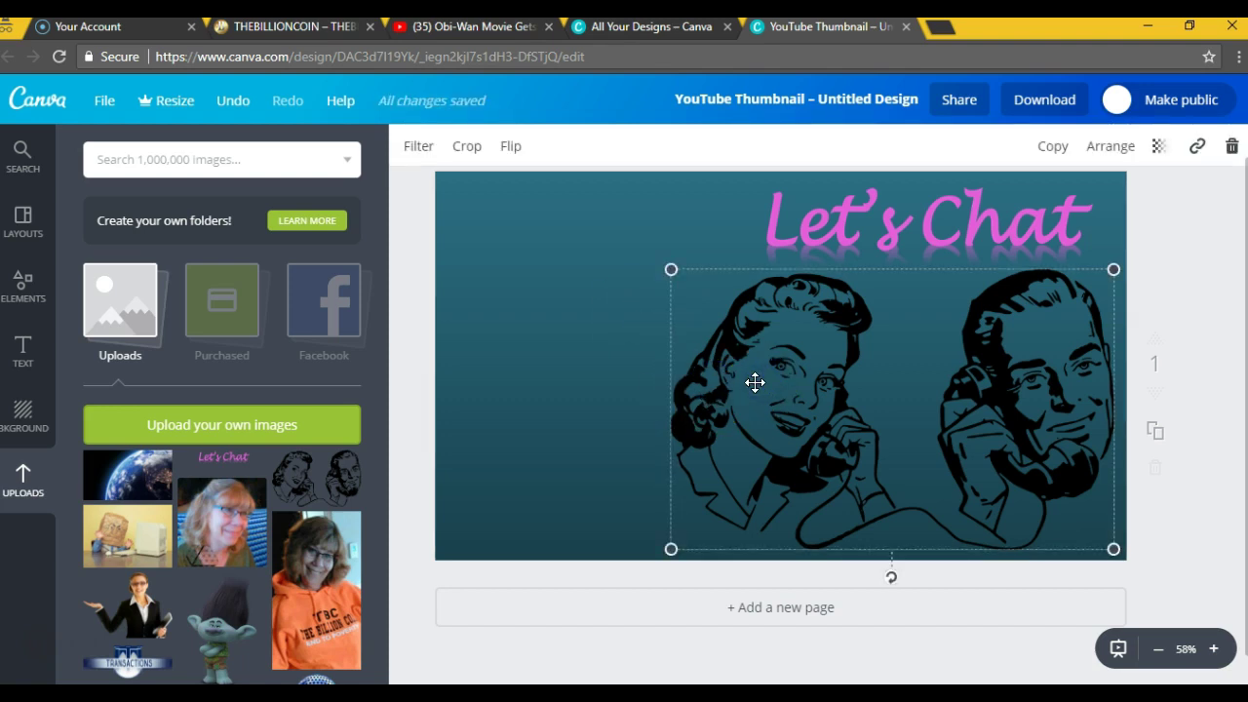
click(1147, 206)
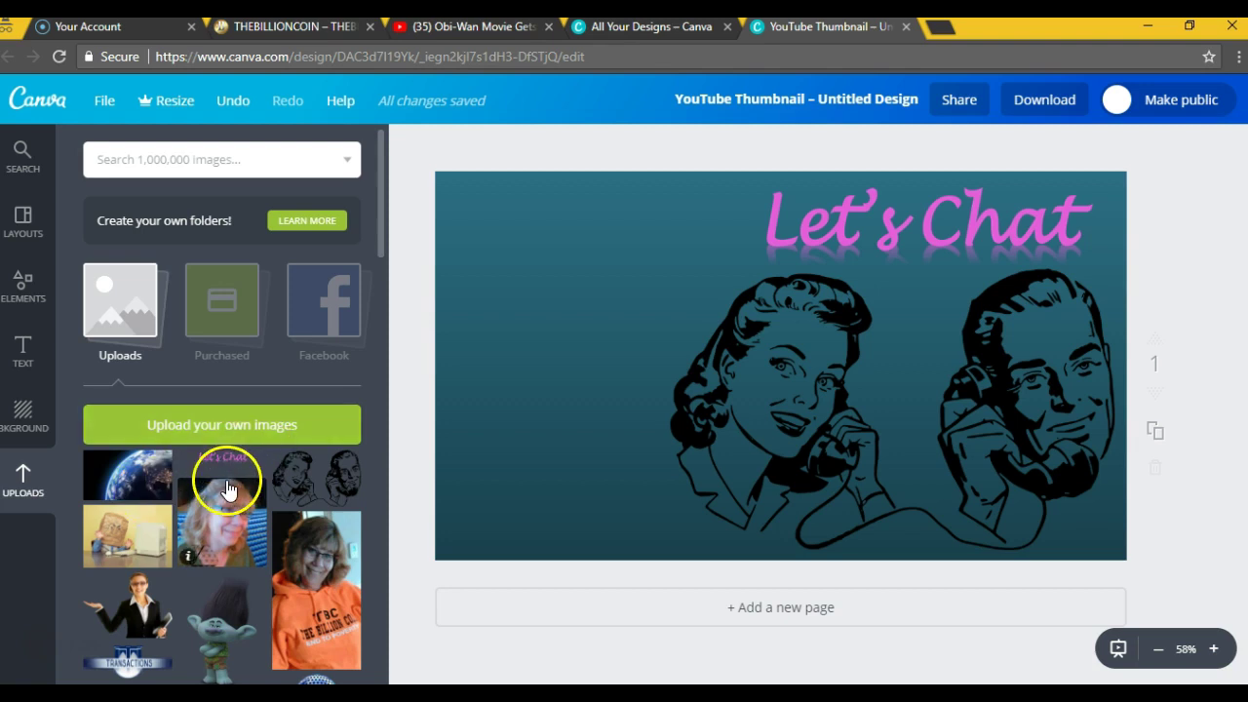
Step: Add the uploaded gold coin image to the thumbnail, shrunk to a small badge in the lower-left corner
scroll(224, 488, down, 1)
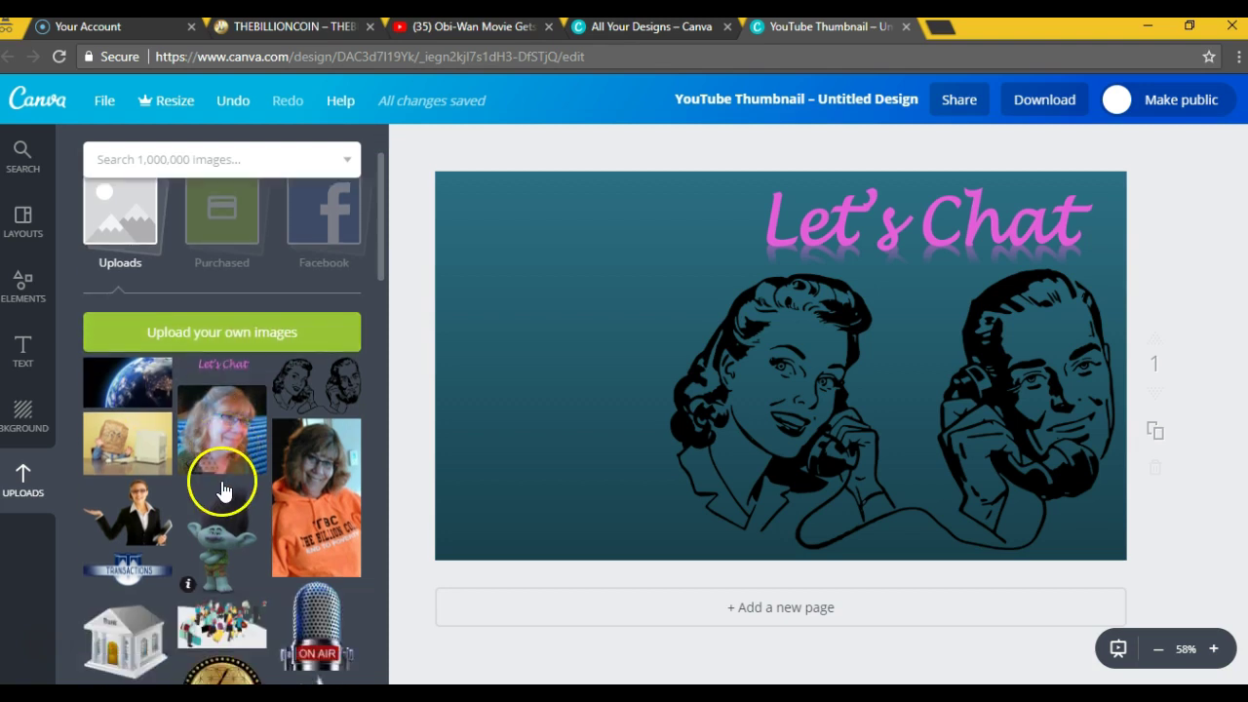
scroll(226, 478, down, 1)
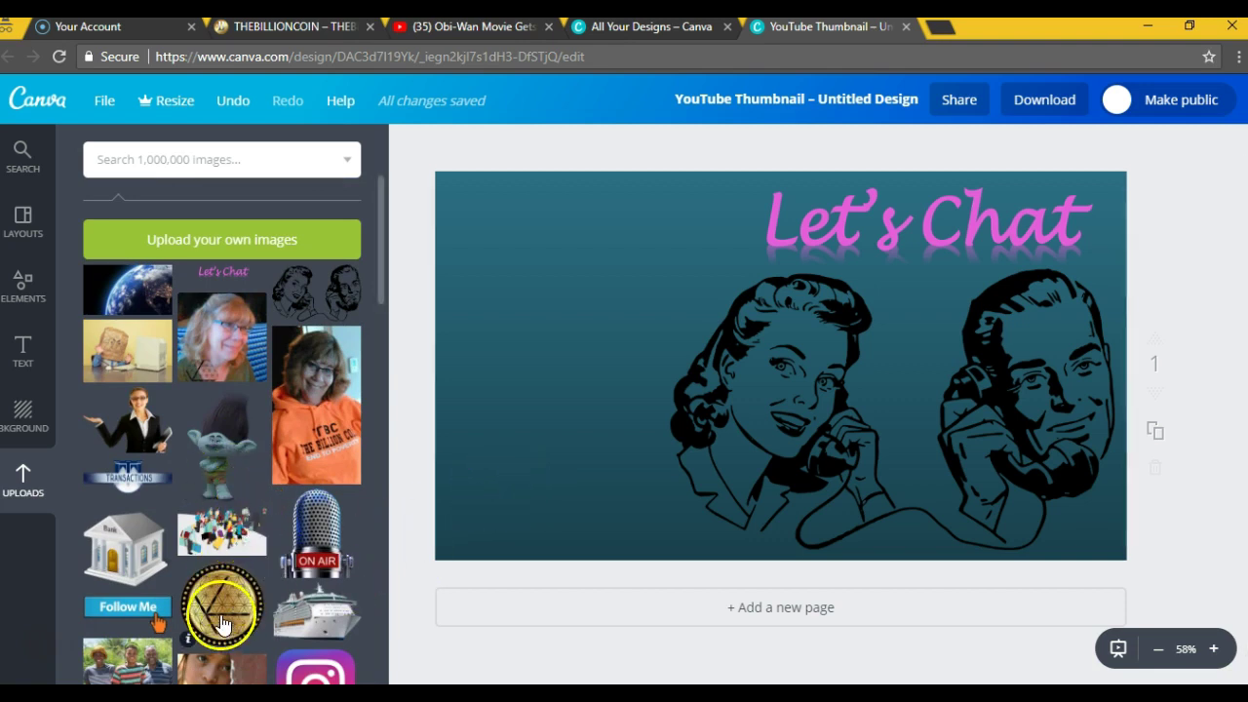
scroll(195, 569, down, 1)
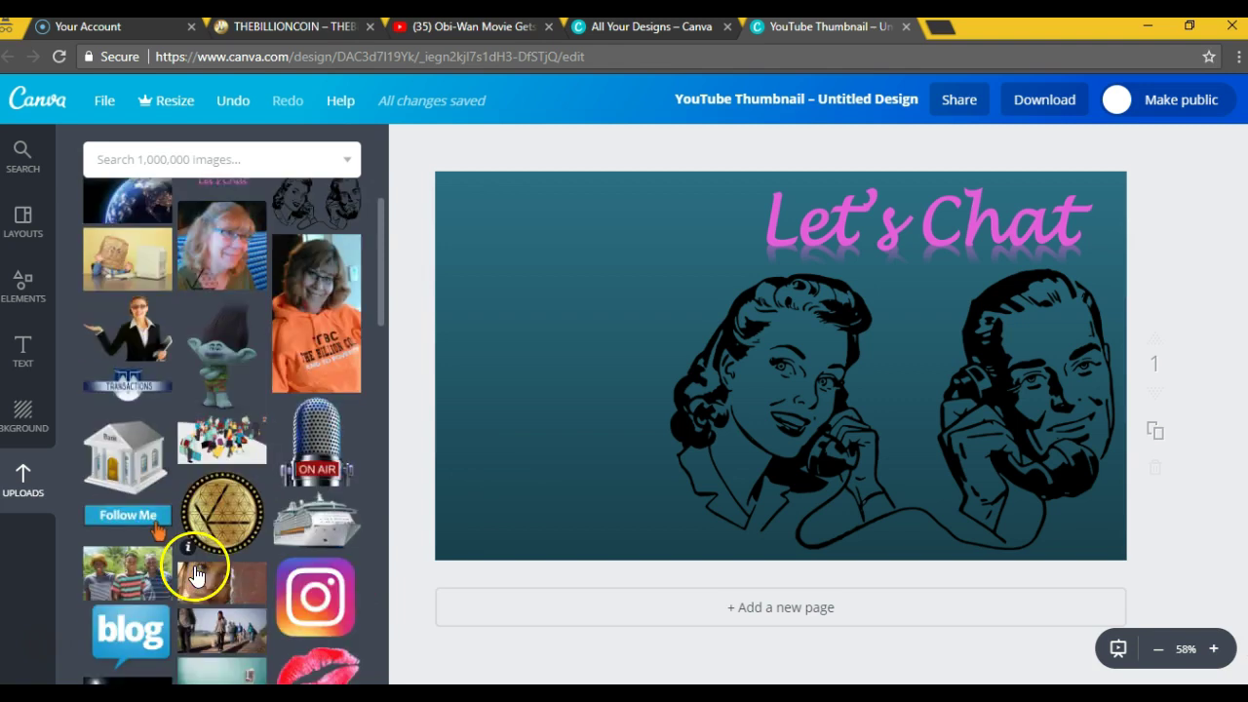
click(234, 507)
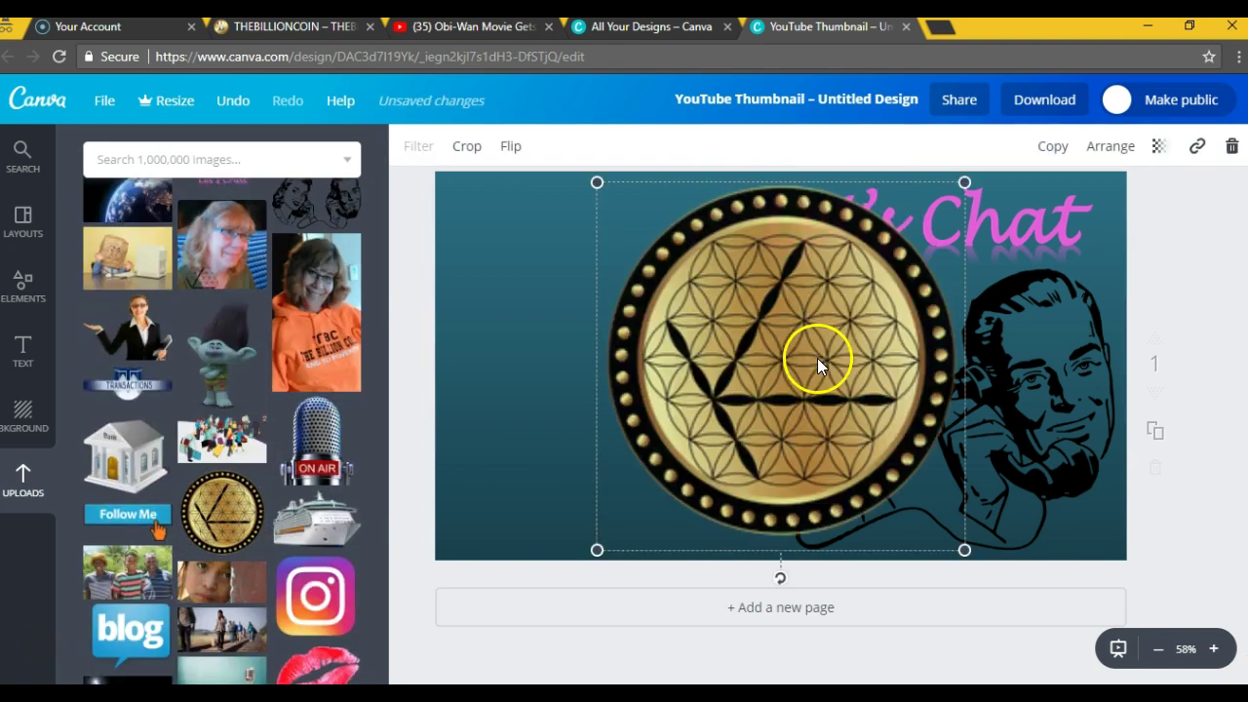
drag(965, 184, 654, 433)
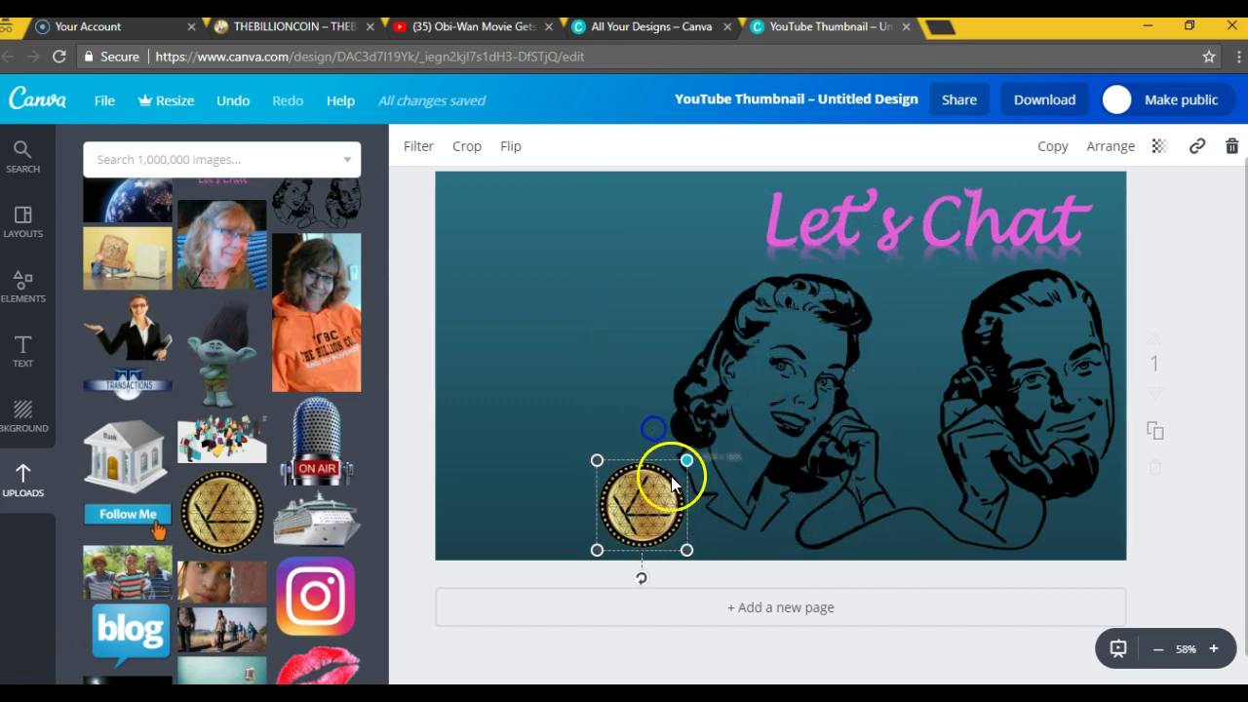
drag(658, 494, 505, 494)
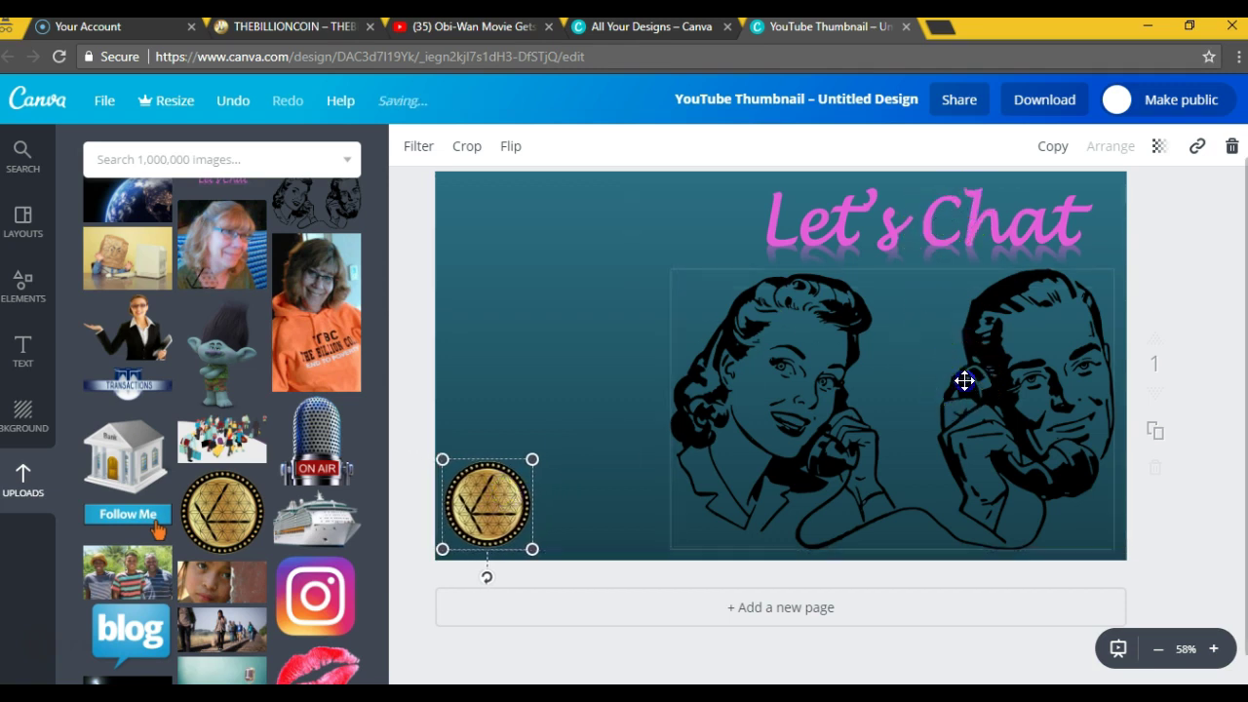
Step: Shrink the phone couple drawing slightly and center it under the banner, with the gold coin moved to the thumbnail's lower-right corner
click(1039, 302)
drag(1104, 276, 1052, 306)
drag(981, 398, 1006, 376)
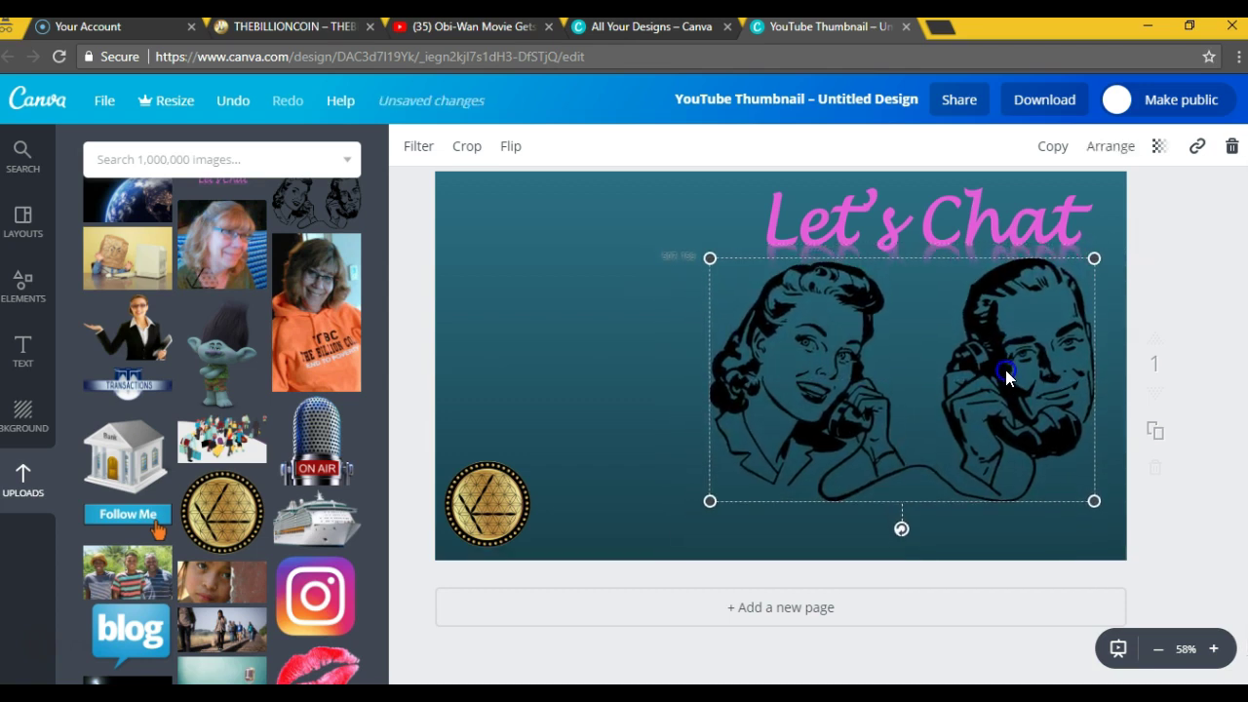
drag(668, 528, 1083, 513)
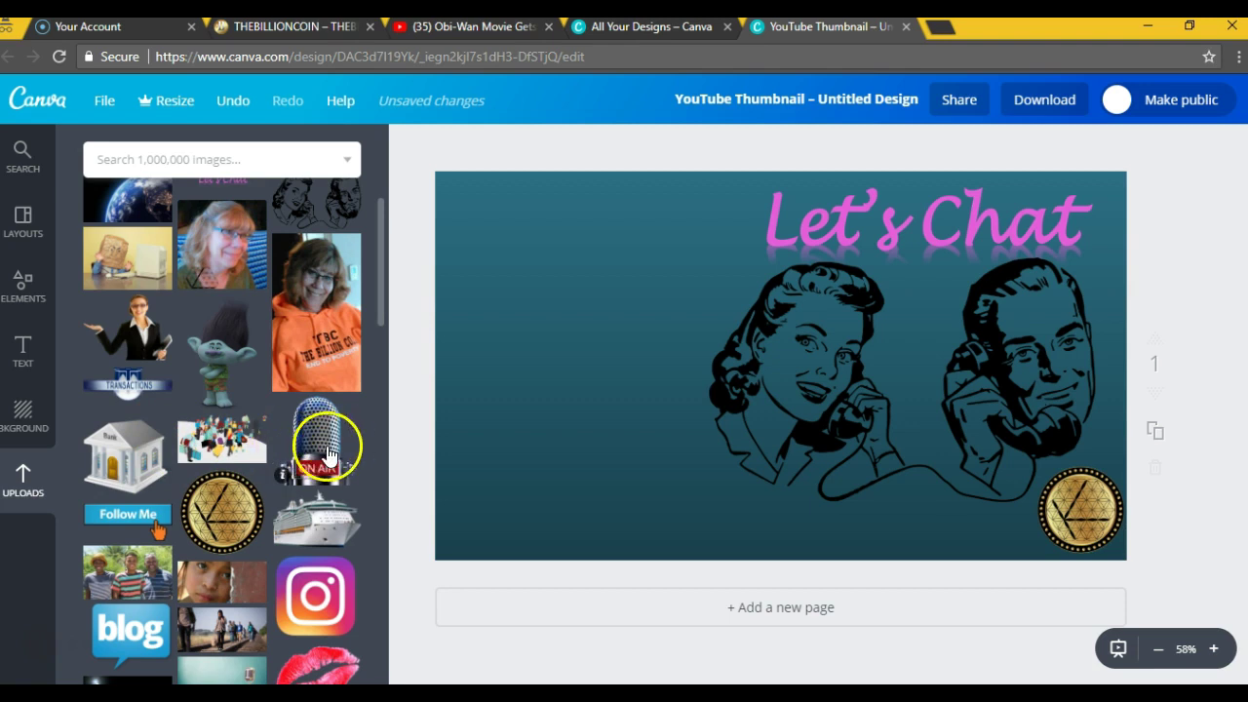
Step: Add the uploaded On Air microphone image, shrunk and placed in the thumbnail's left half, bottom-aligned with the phone couple
click(599, 424)
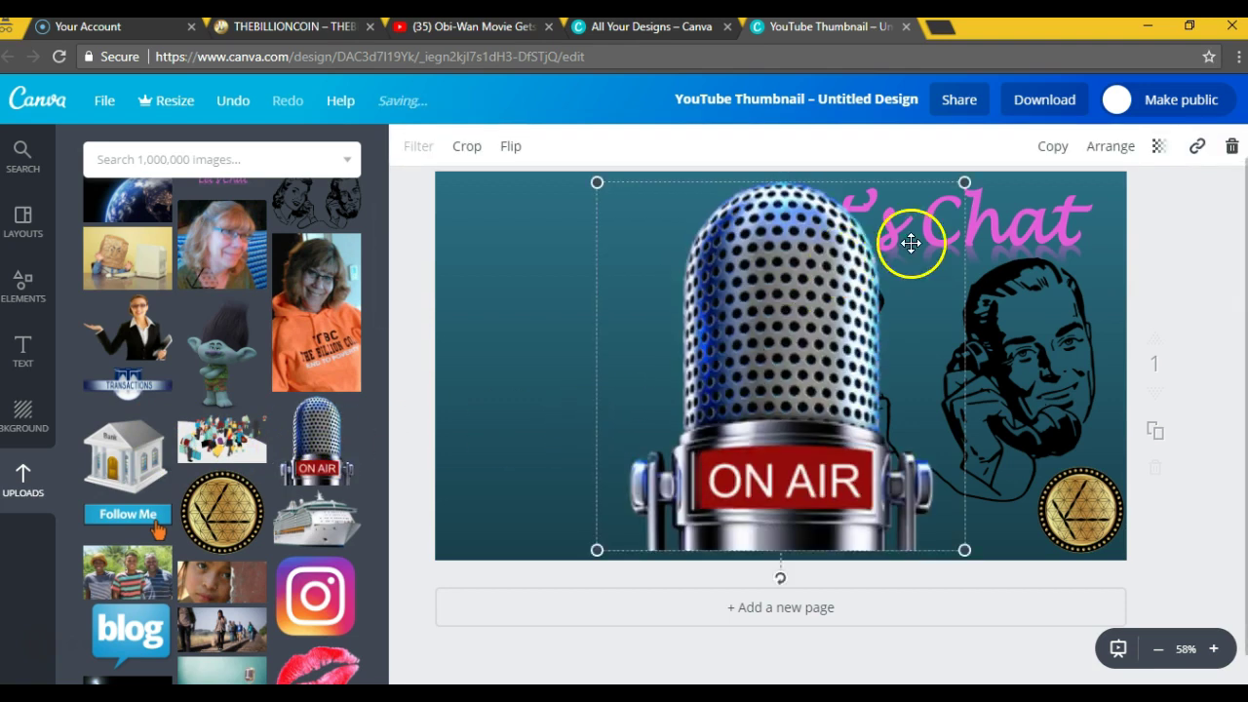
drag(964, 182, 788, 320)
drag(711, 418, 585, 385)
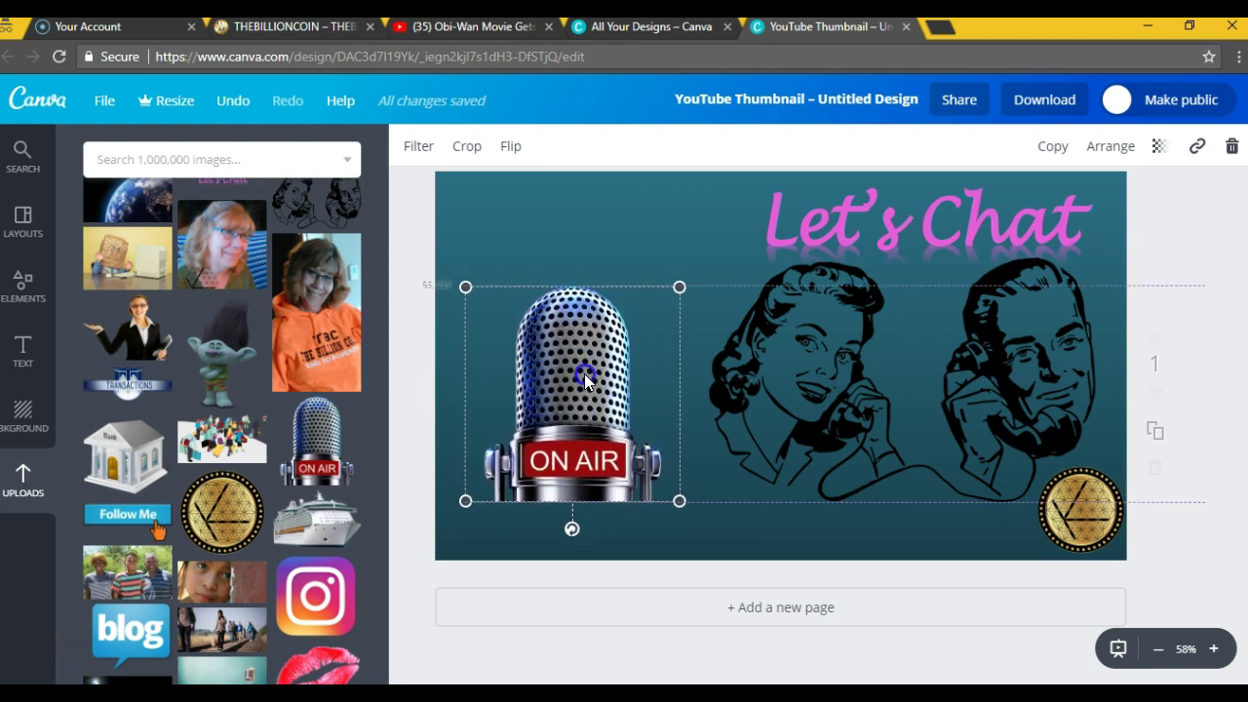
Step: Add a brand-font heading text box to the thumbnail and position it above the microphone, beside the Let's Chat banner
click(25, 353)
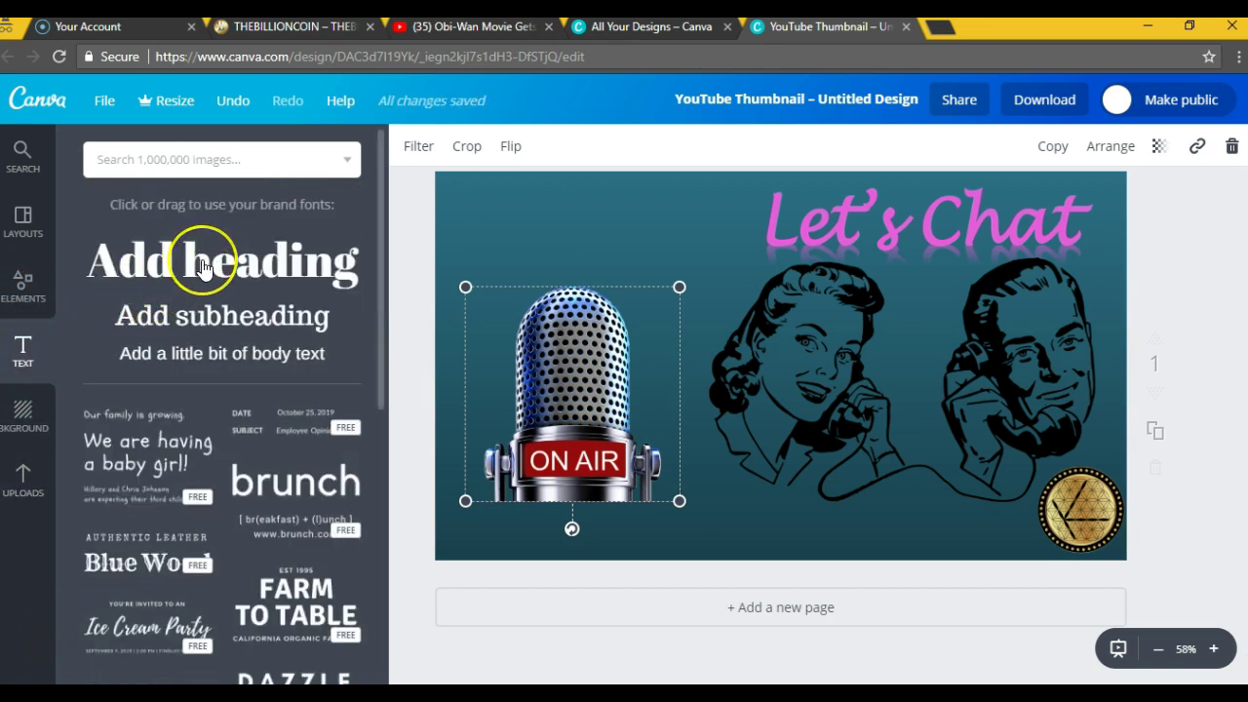
click(202, 266)
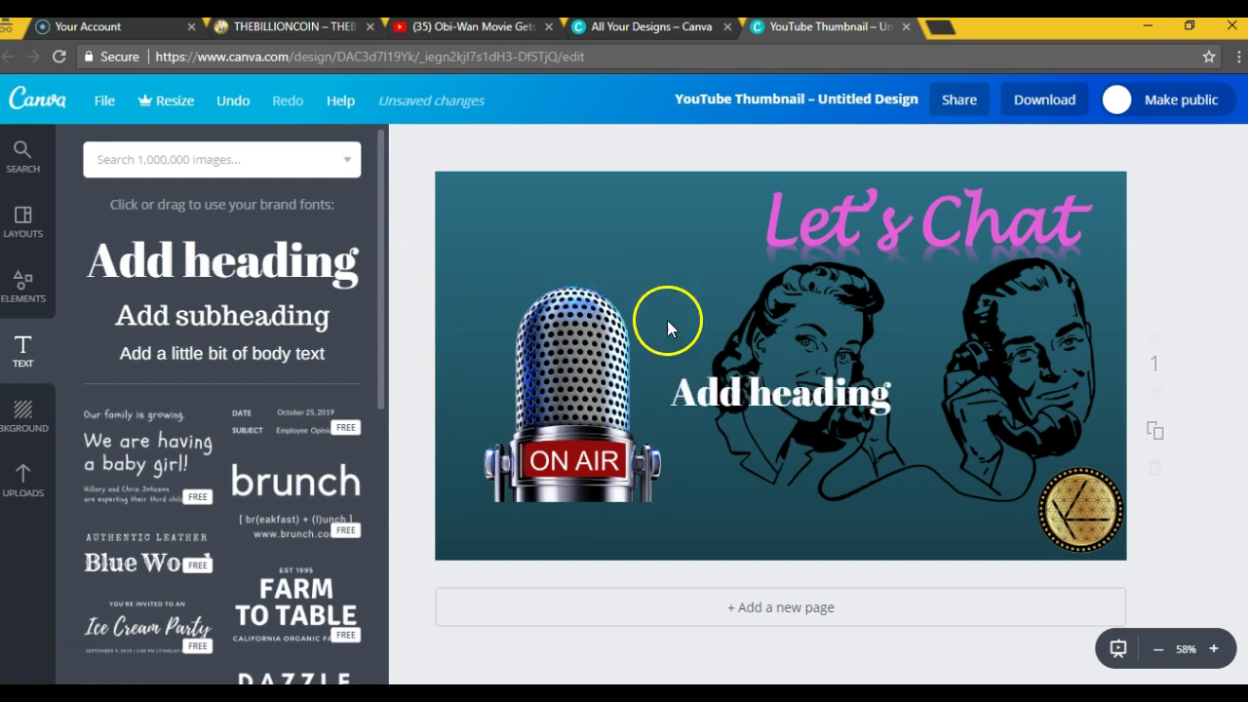
click(769, 408)
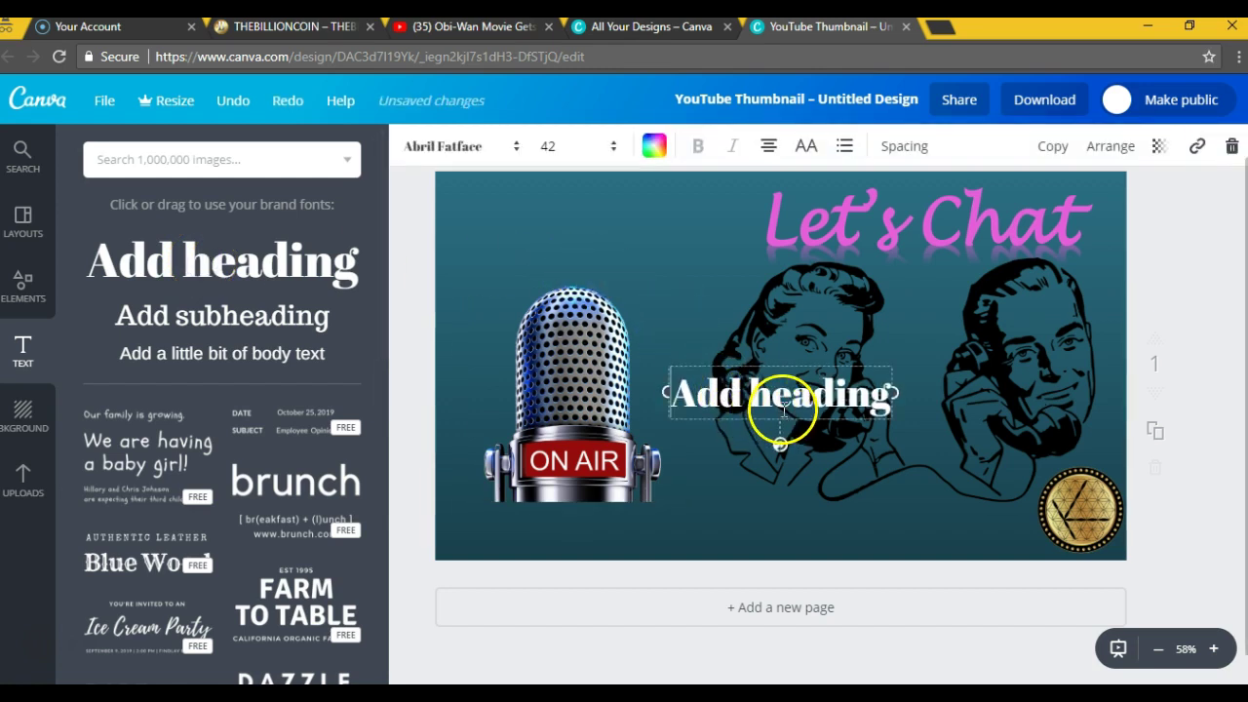
click(772, 409)
drag(777, 422, 572, 255)
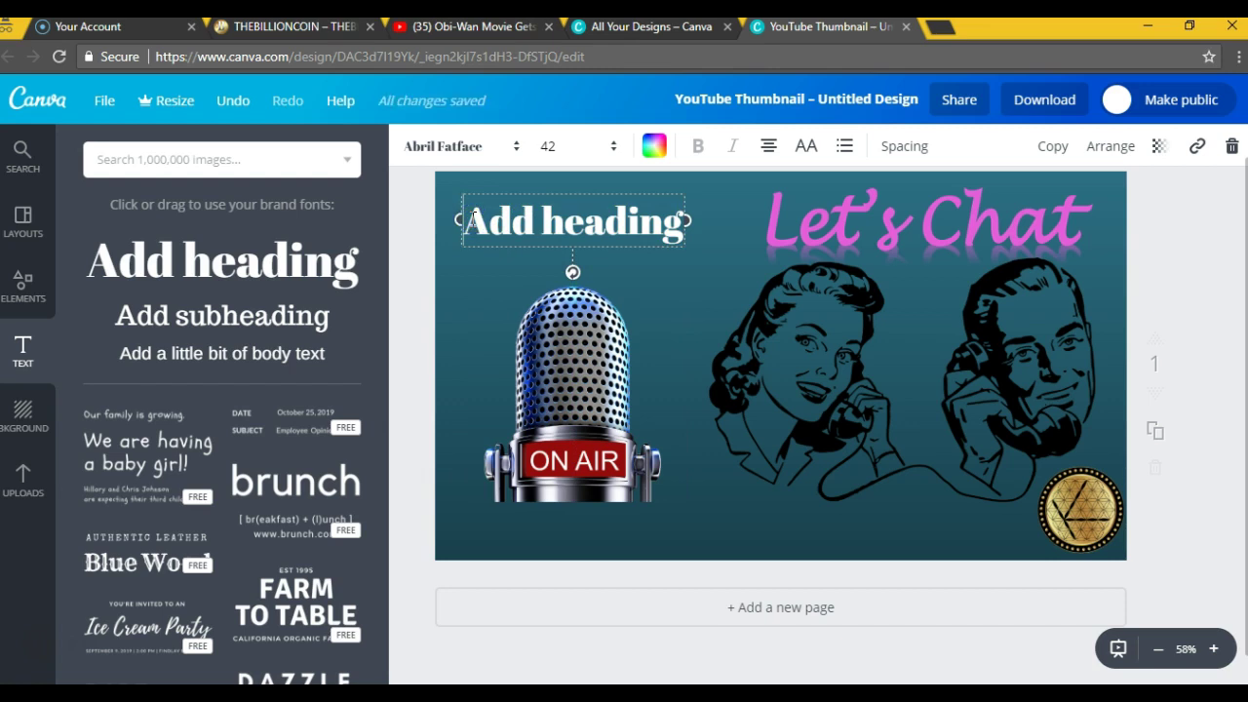
Step: Replace the placeholder heading text above the microphone with "TBC Broadcast"
click(473, 216)
text(TBC)
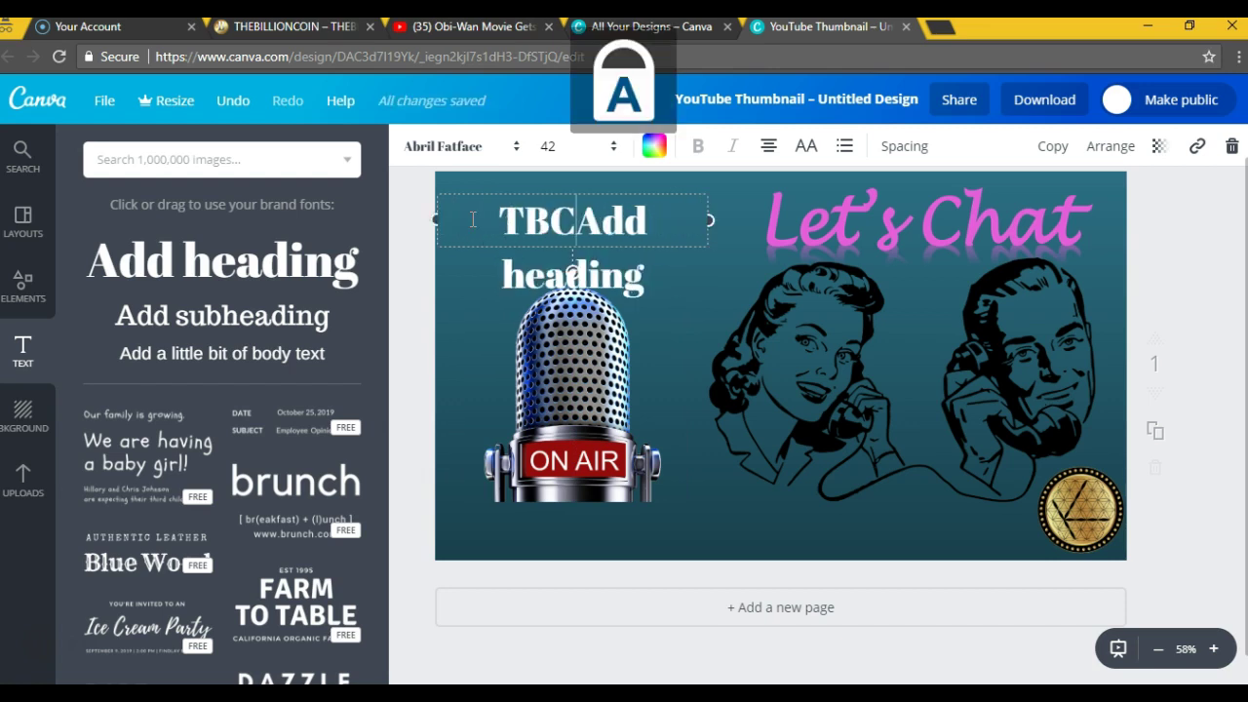
key(Delete)
key(Delete)
key(Delete)
key(Delete)
key(Delete)
key(Delete)
key(Delete)
key(Delete)
key(Delete)
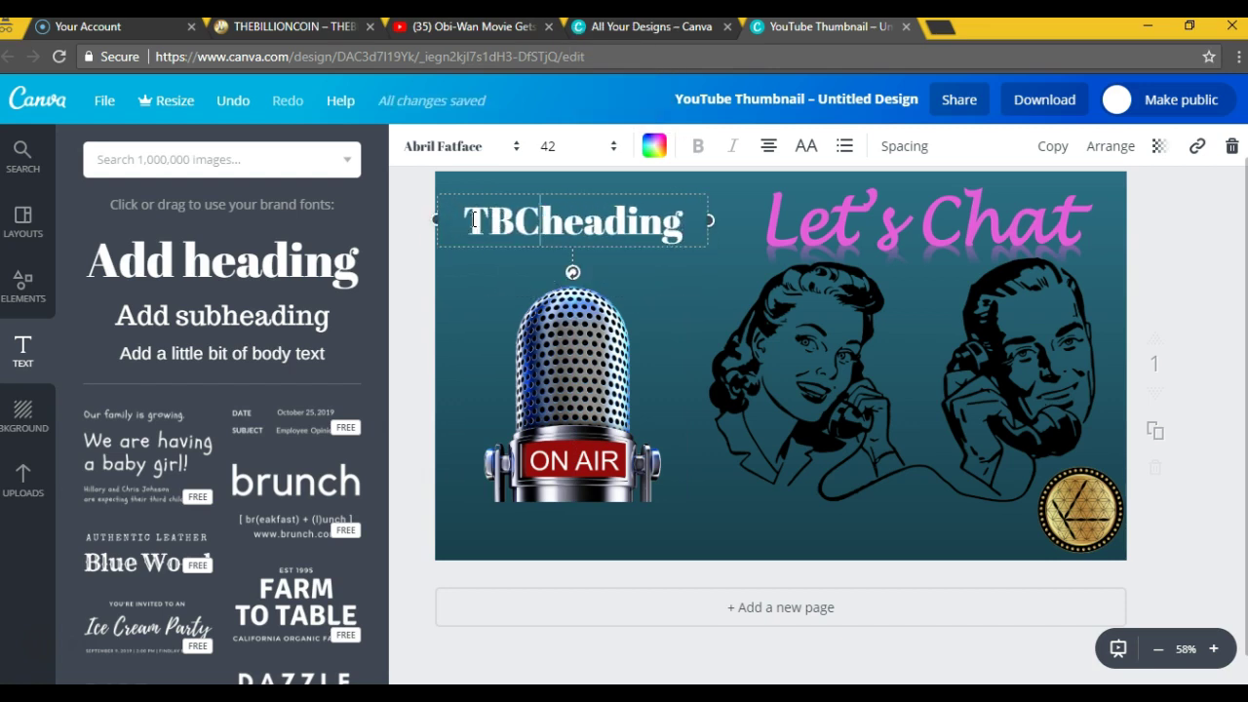
key(Delete)
key(Delete)
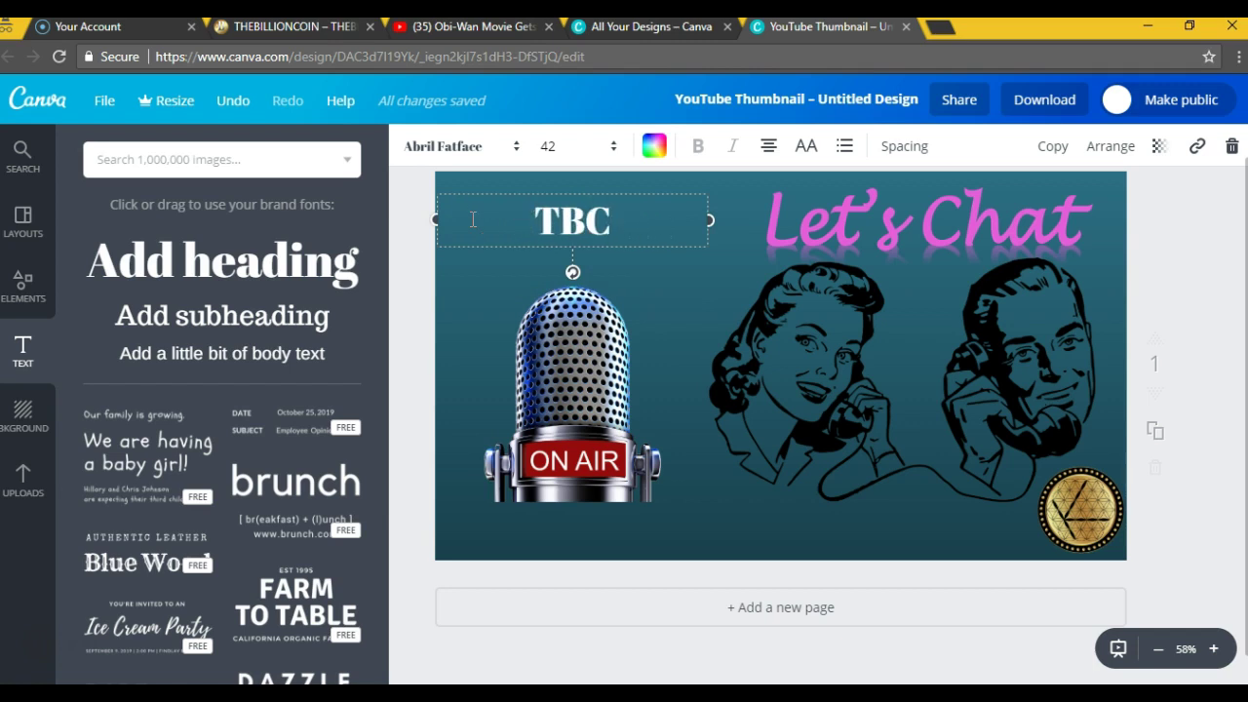
text(B)
key(Caps_Lock)
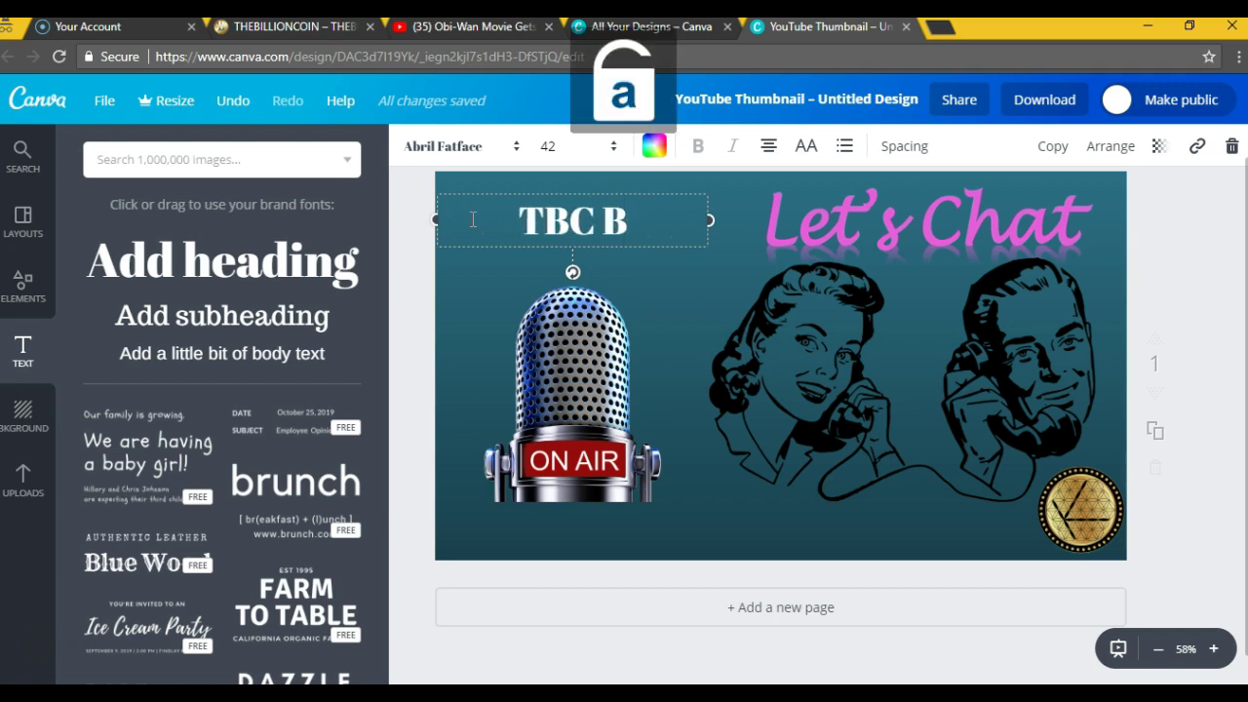
text(roadcast)
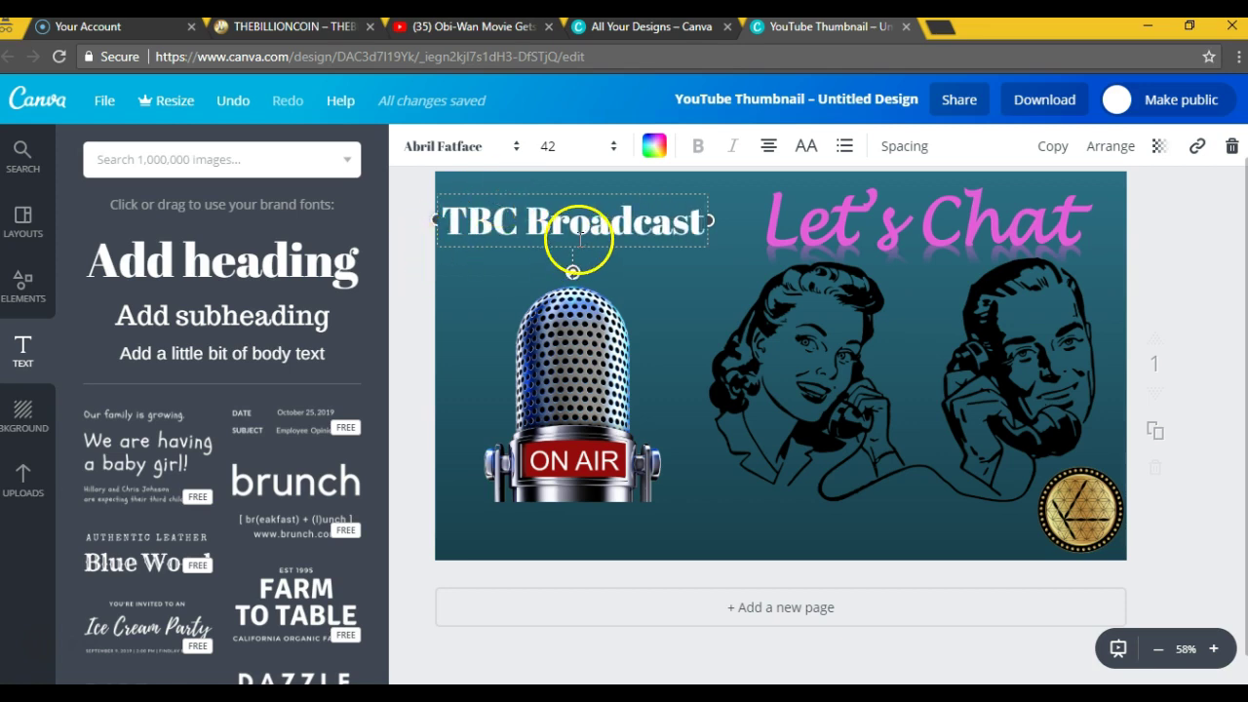
Step: Shift the heading slightly toward the Let's Chat banner and raise the microphone a little closer beneath it
drag(572, 254, 583, 247)
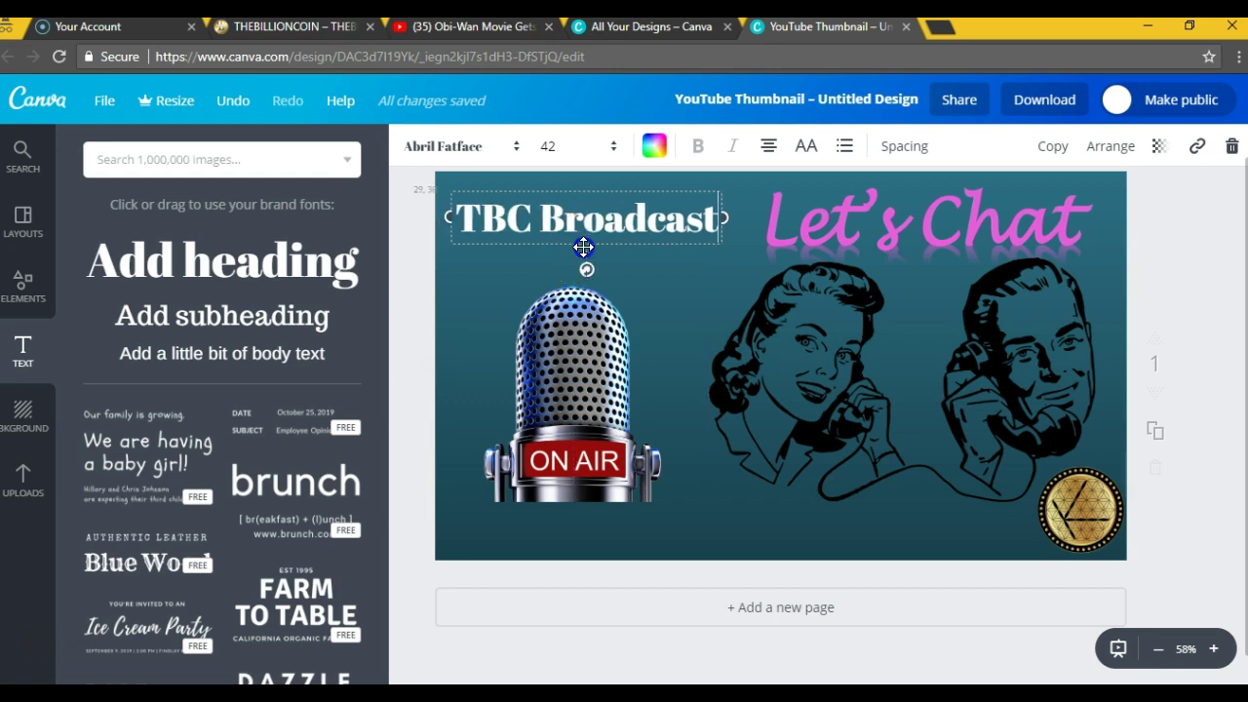
drag(582, 247, 588, 259)
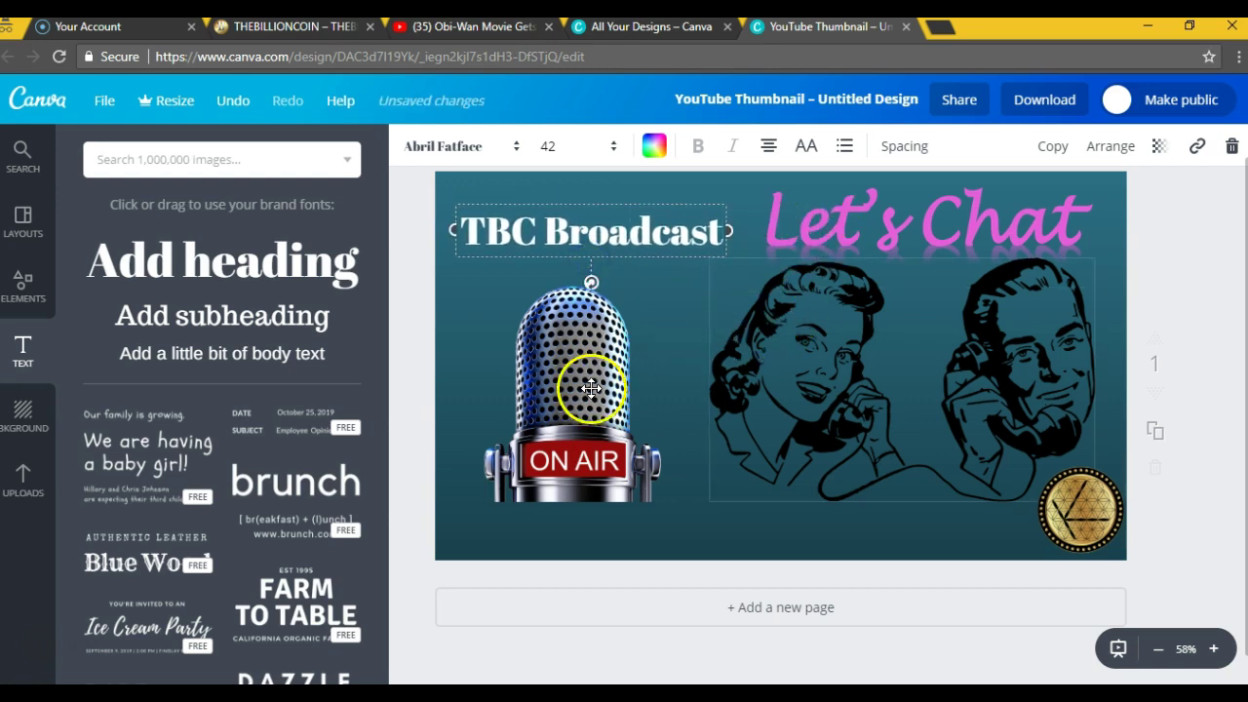
drag(581, 395, 578, 377)
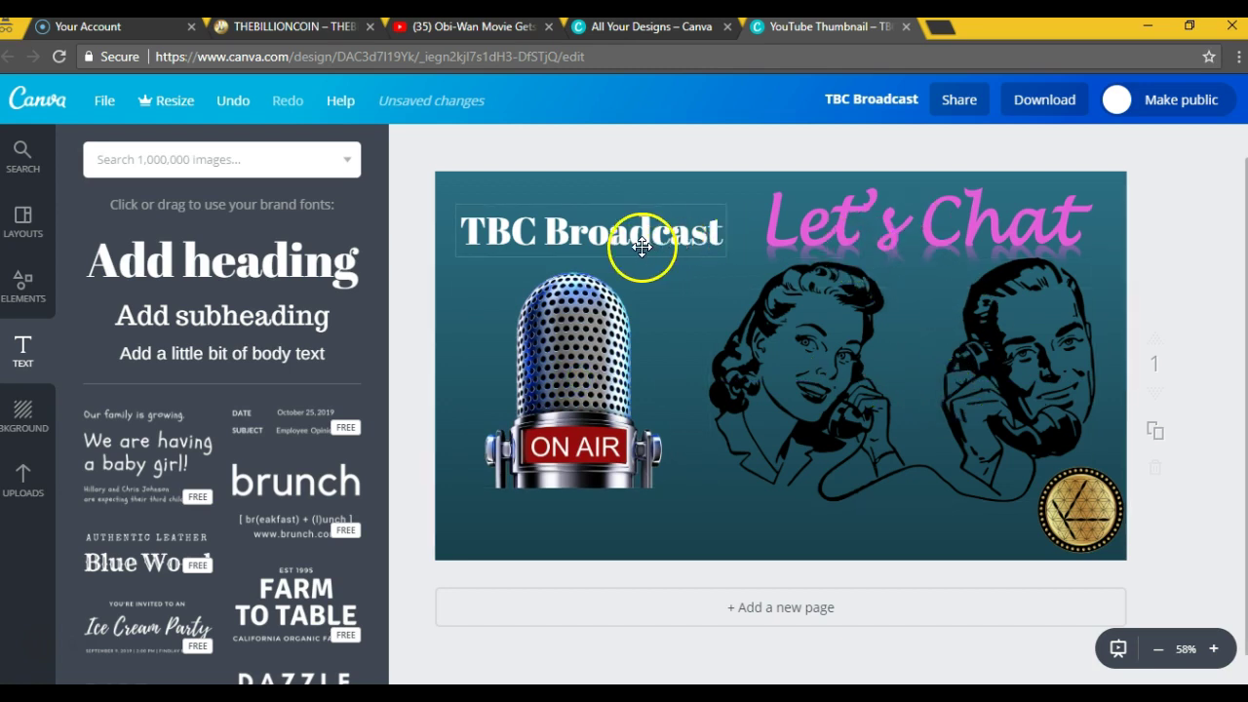
Step: Append "# 20" after "TBC Broadcast" in the heading
click(580, 233)
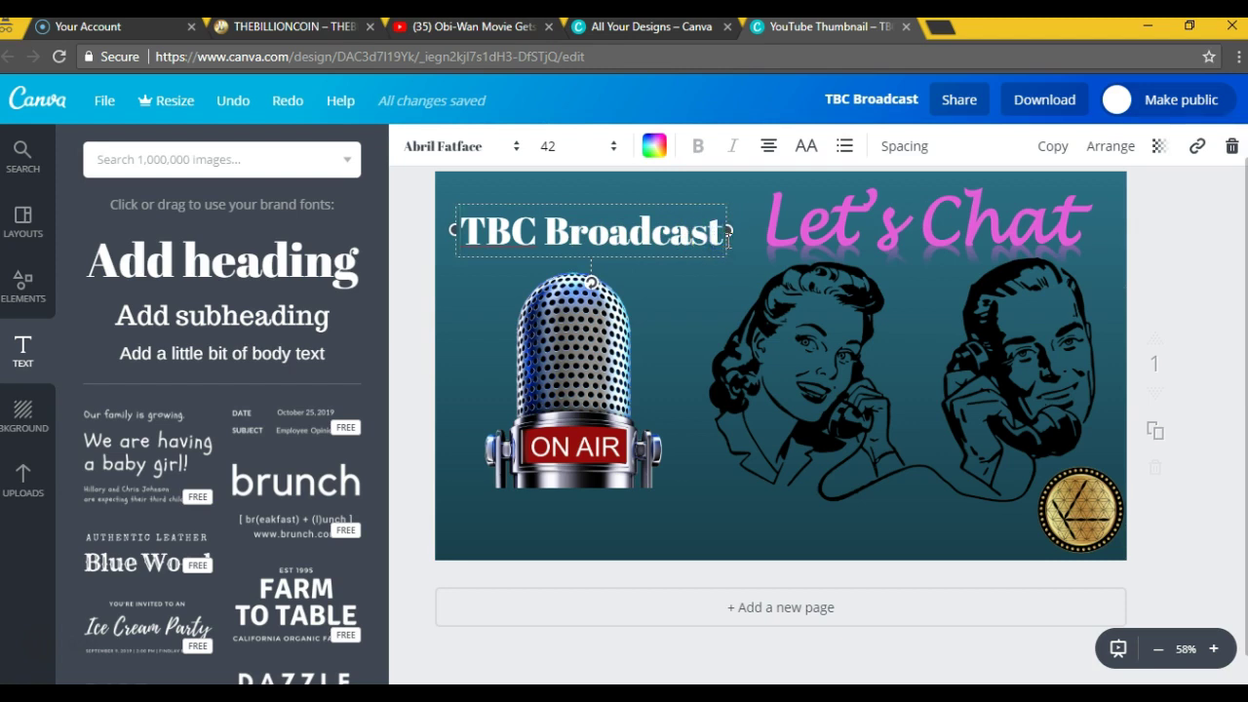
key(Return)
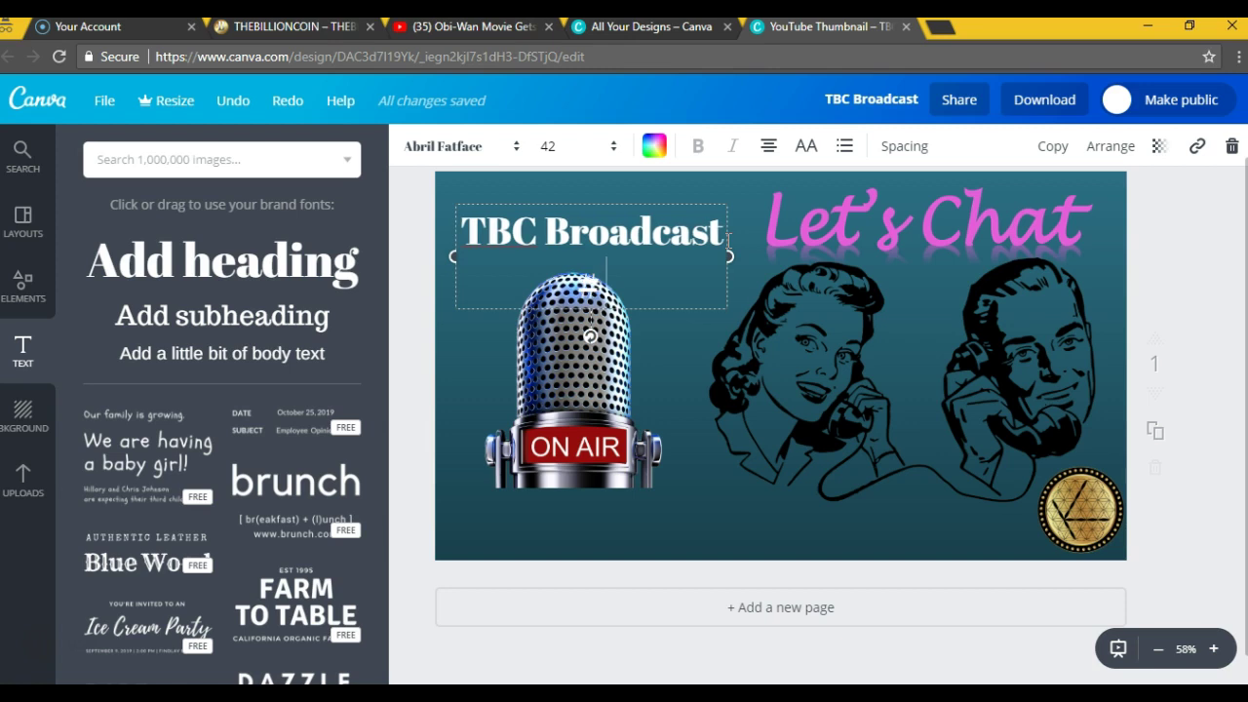
text(#20)
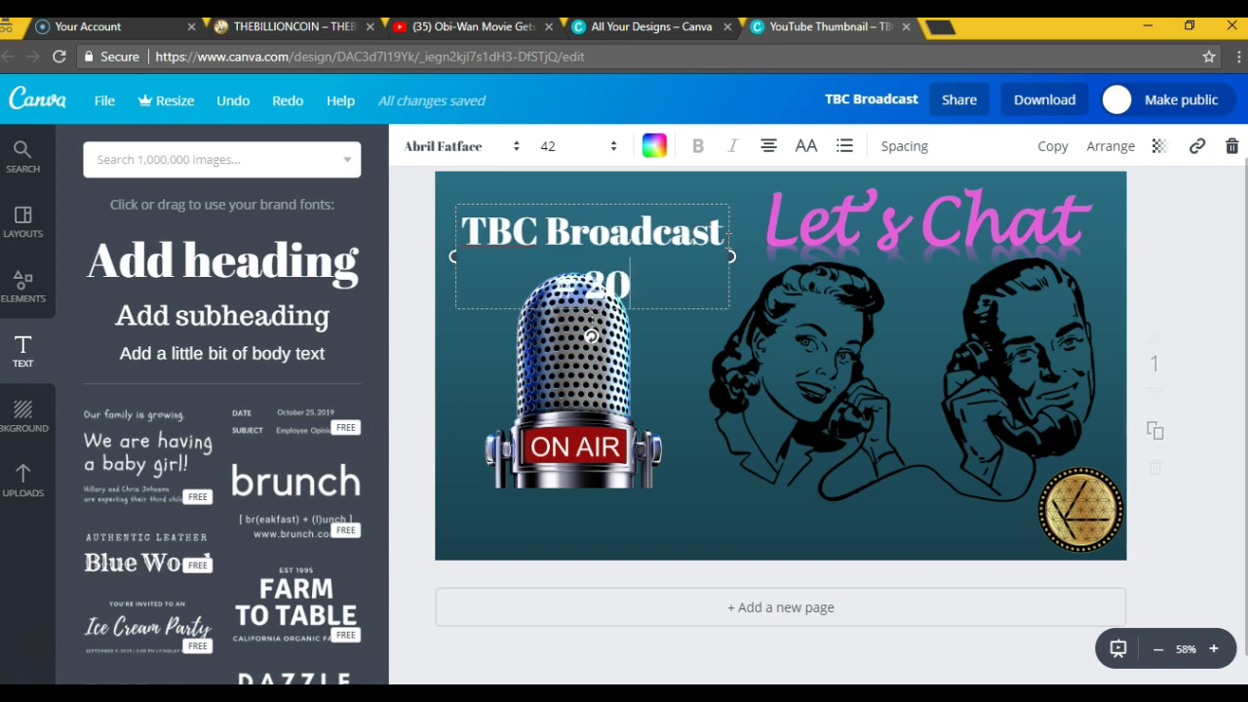
Step: Move the Let's Chat banner beneath the phone couple, beside the gold coin, and raise the couple toward the thumbnail's upper edge
click(914, 227)
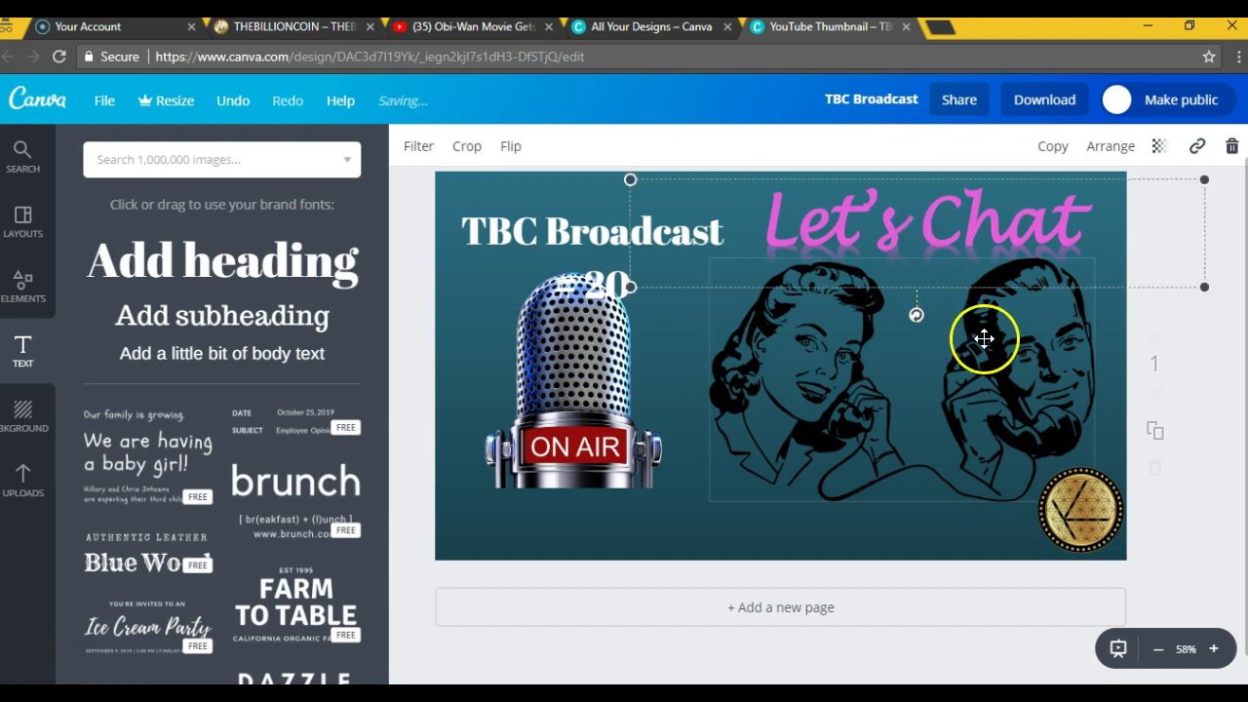
drag(1033, 340, 834, 507)
drag(955, 357, 1001, 312)
drag(864, 496, 918, 492)
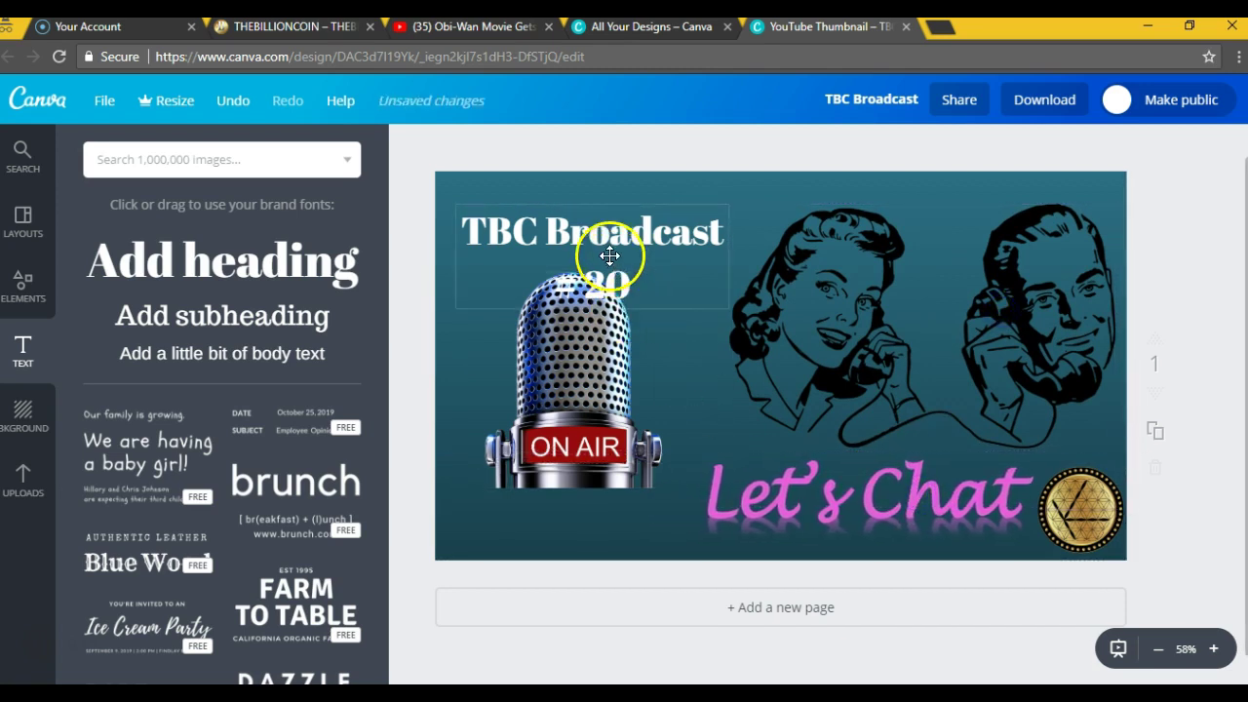
Step: Place the heading in the thumbnail's upper-left corner and widen its text box so the text fits on one line
drag(608, 251, 599, 223)
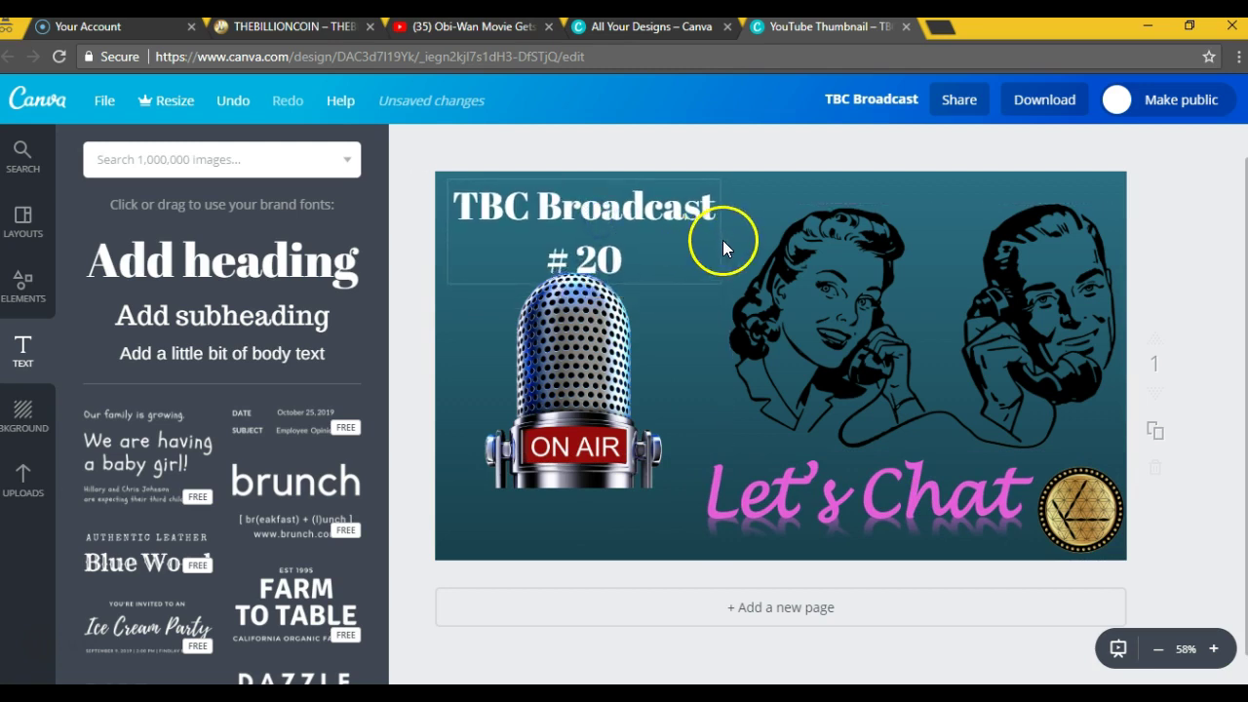
click(649, 219)
click(694, 210)
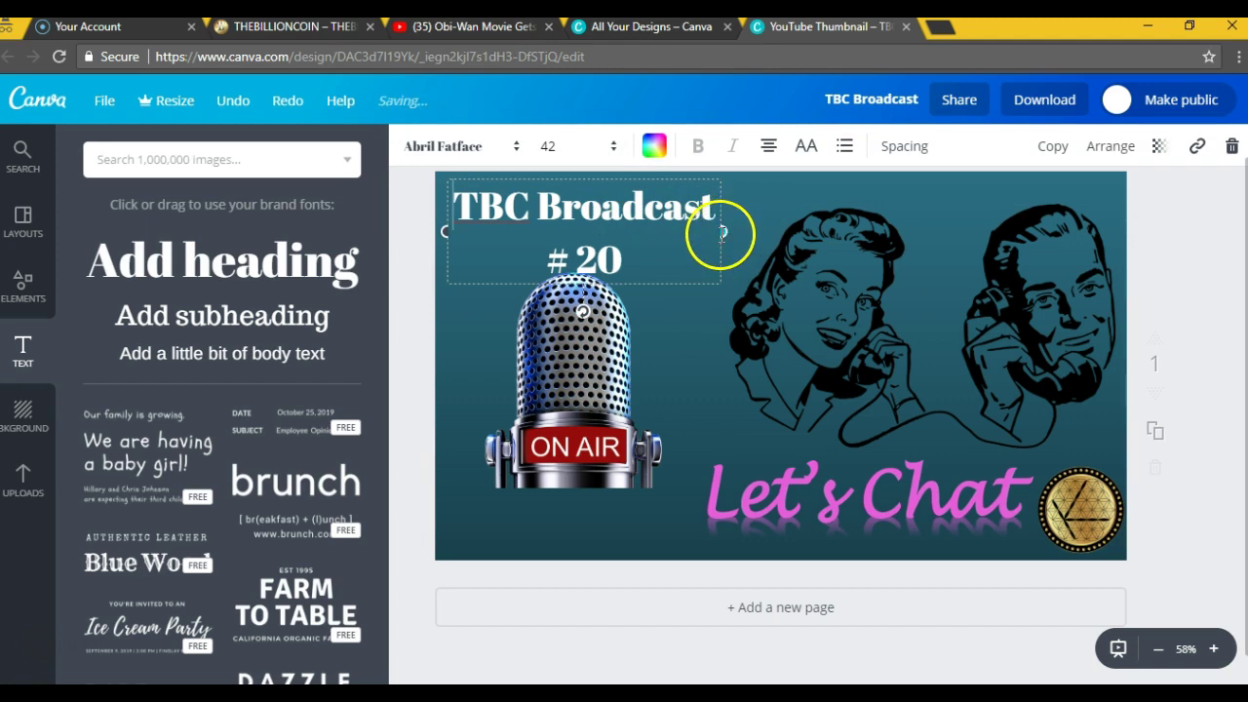
drag(724, 232, 804, 228)
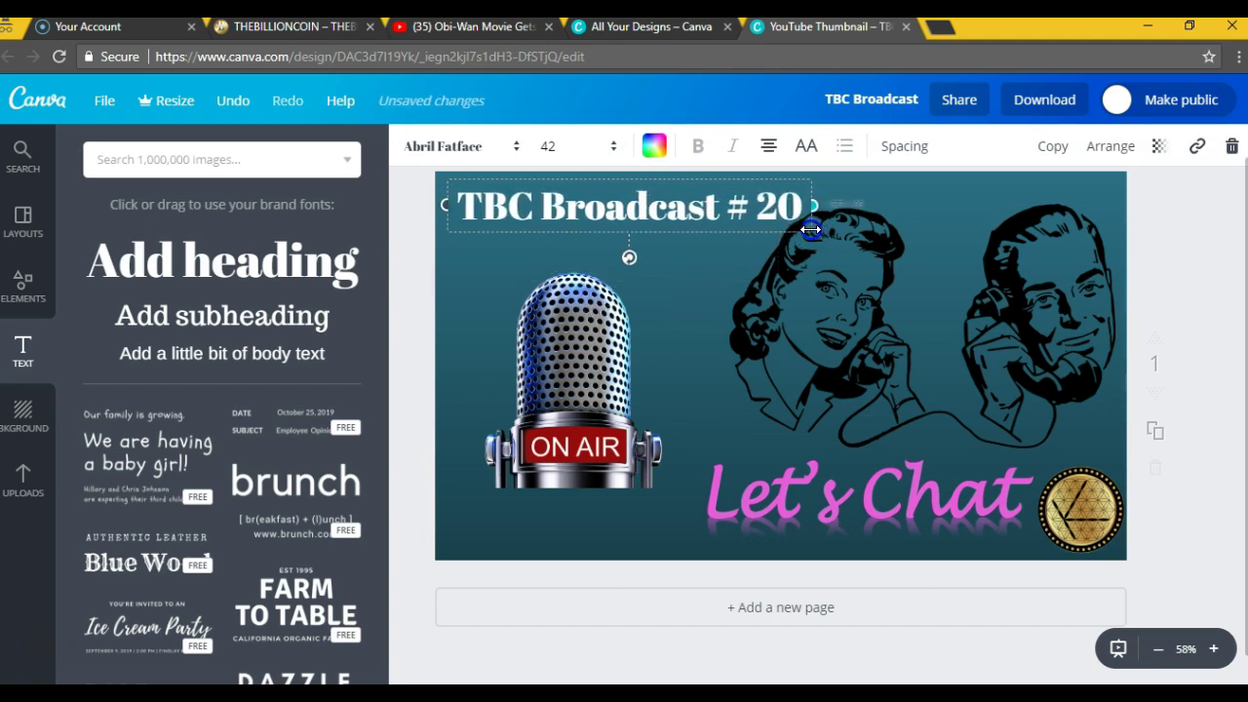
click(657, 209)
click(624, 230)
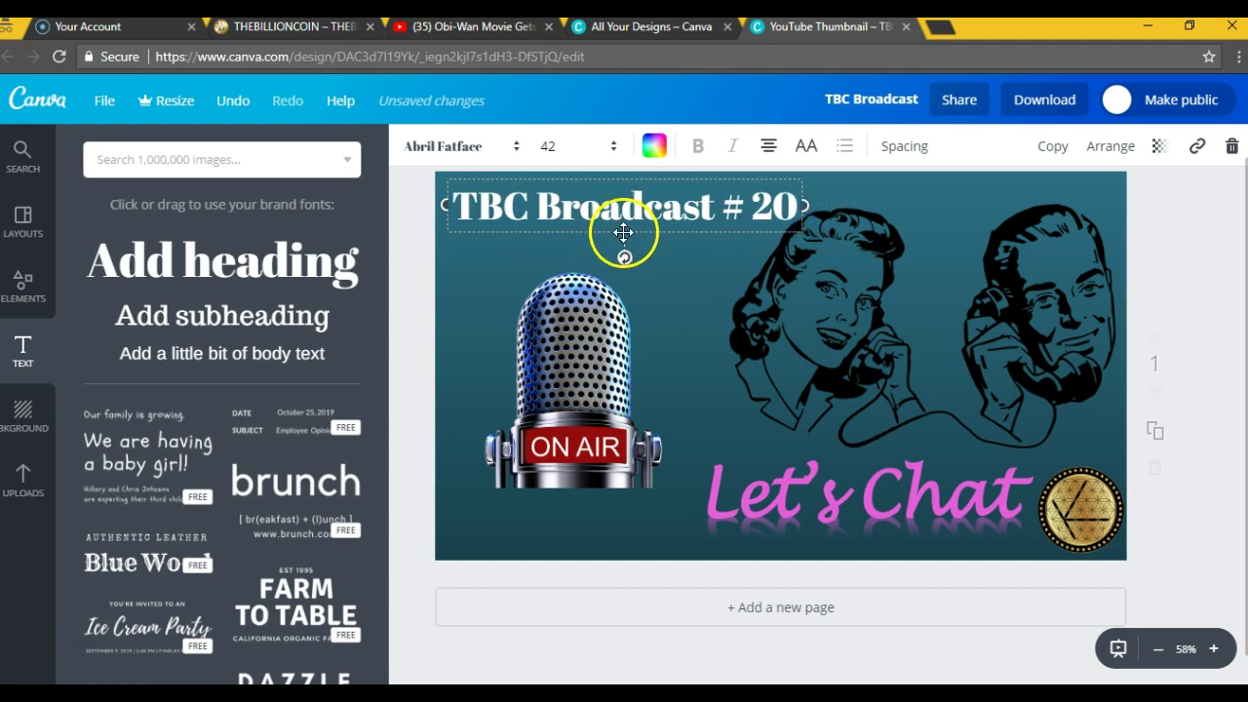
drag(624, 232, 620, 234)
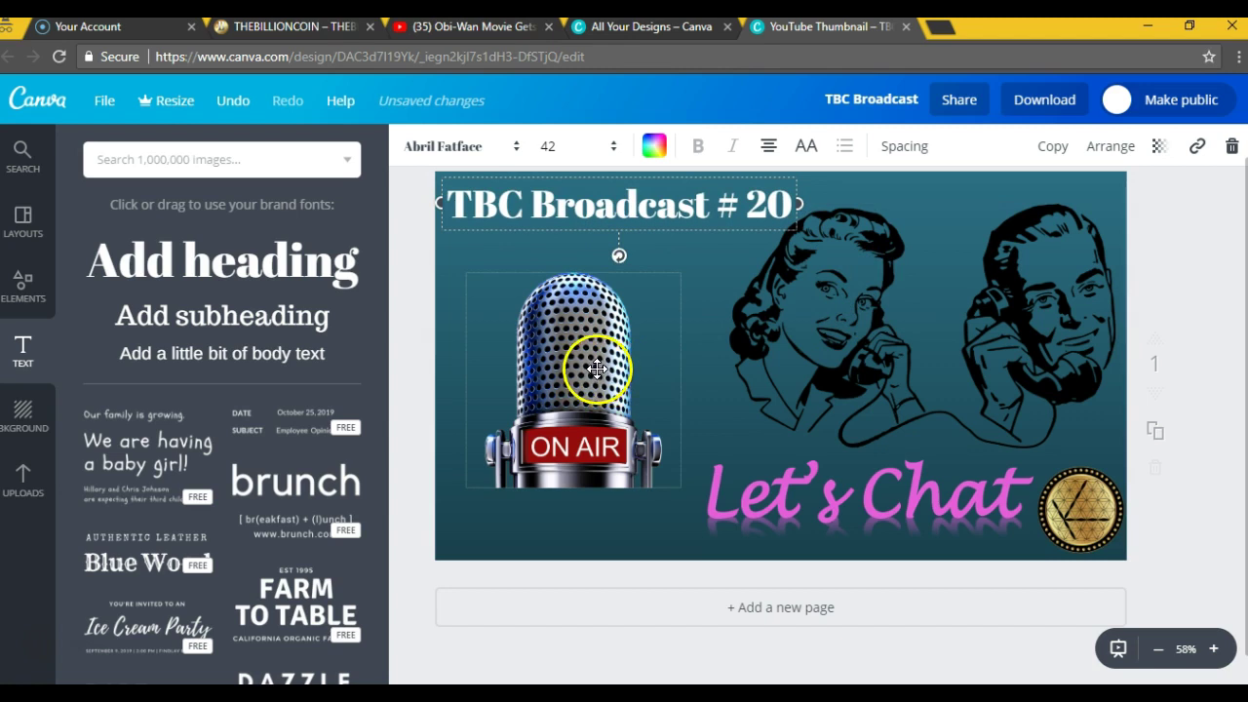
Step: Raise the microphone to just under the heading, and enlarge the Let's Chat banner and move it left beneath the microphone
drag(597, 368, 598, 330)
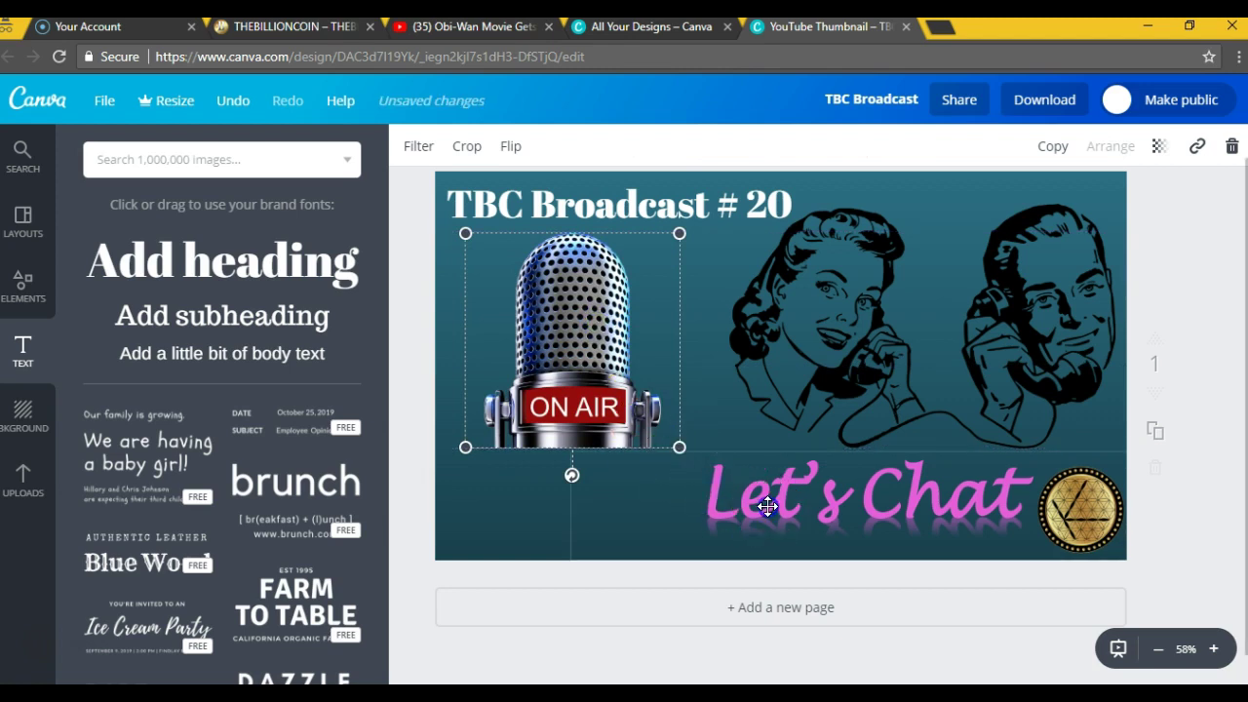
click(766, 504)
drag(570, 560, 497, 573)
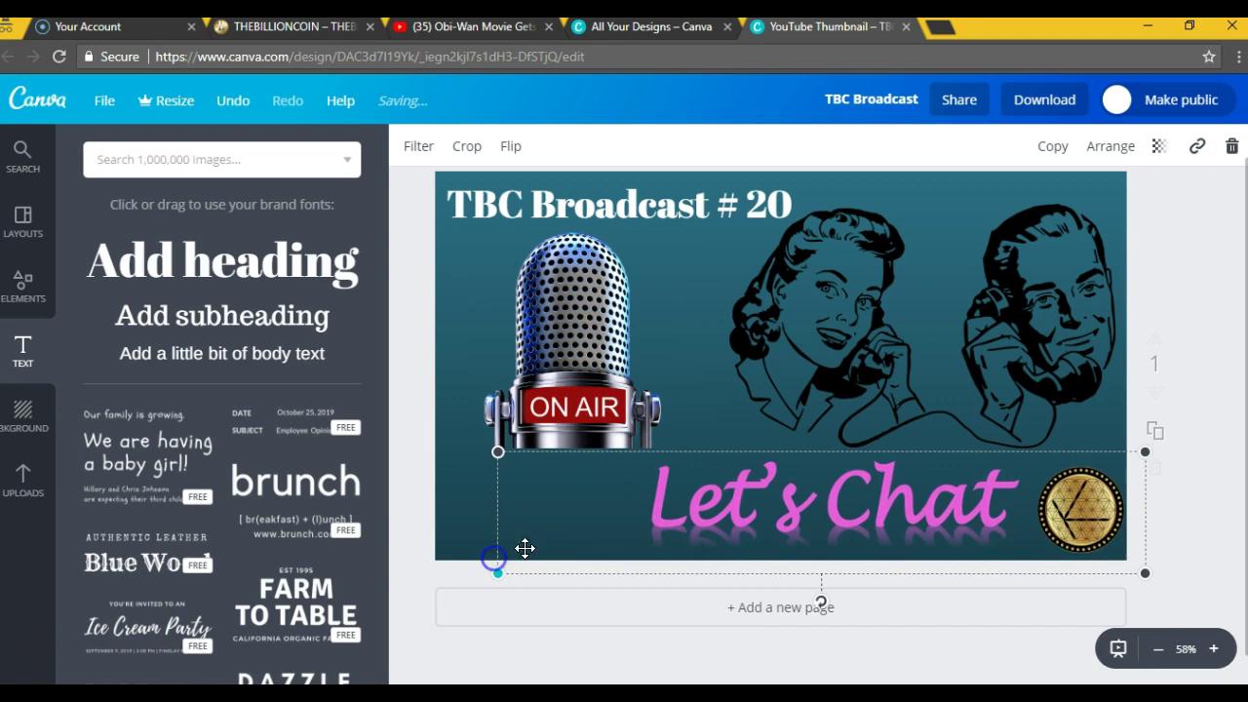
drag(618, 495, 436, 496)
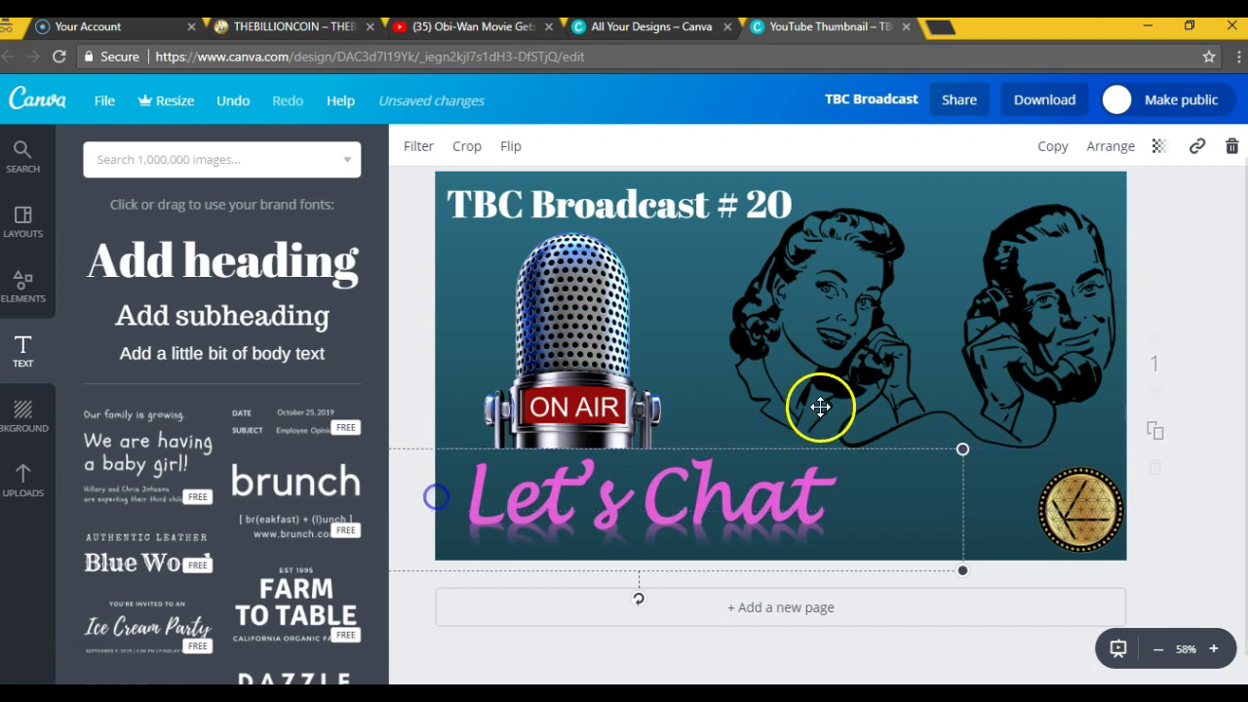
Step: Move the phone couple drawing slightly left and down, between the microphone and the gold coin
click(896, 365)
drag(885, 376, 868, 384)
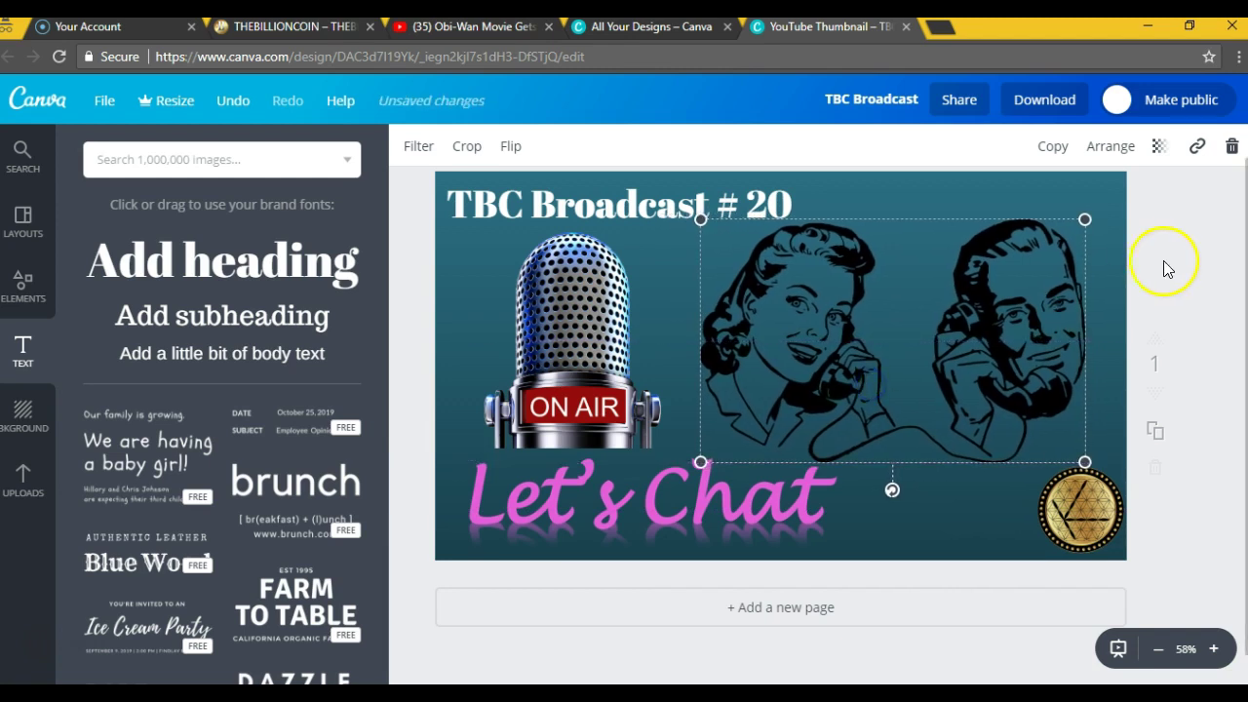
click(1162, 232)
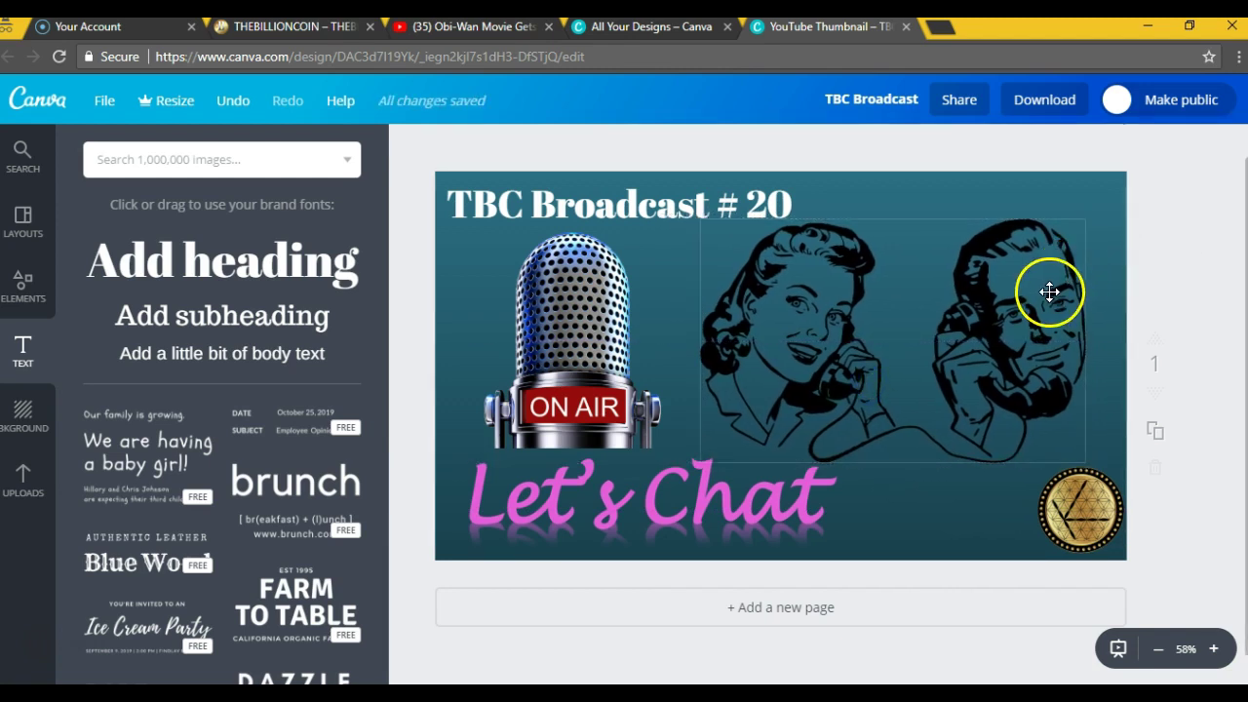
drag(1049, 292, 1053, 302)
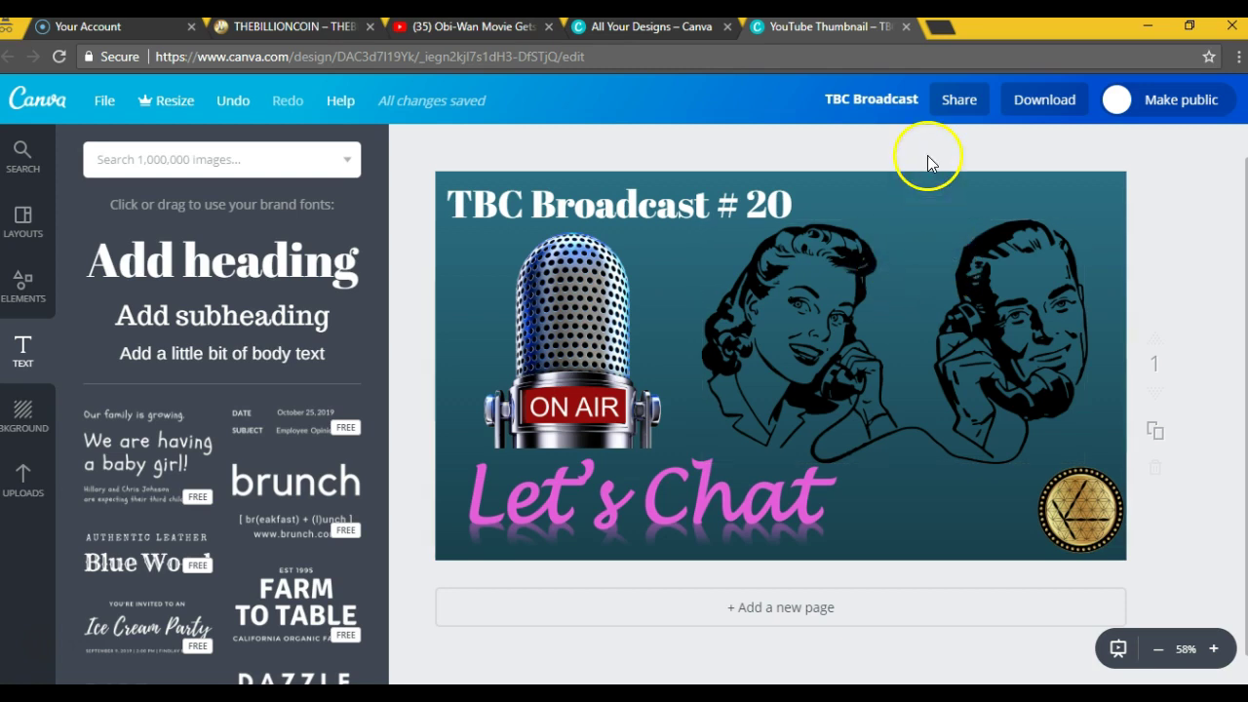
Step: Download the thumbnail as a PNG image named TBC Broadcast to the Desktop, and save the design
click(1046, 101)
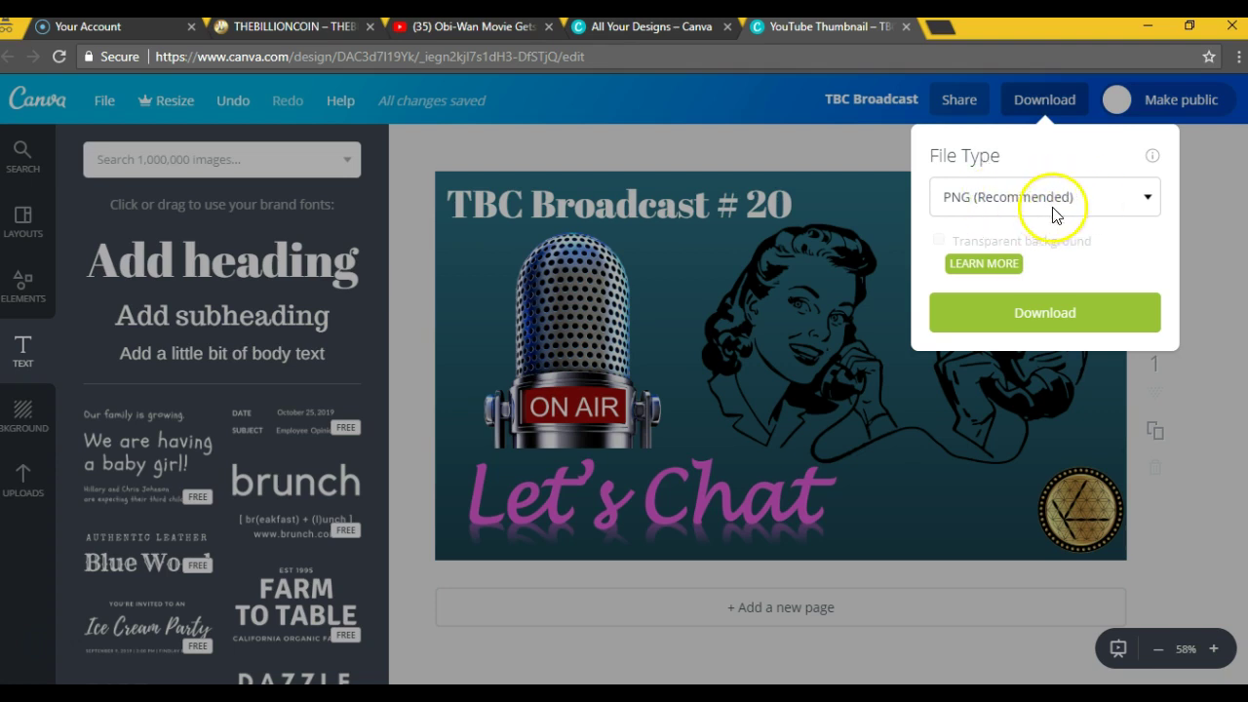
click(1038, 314)
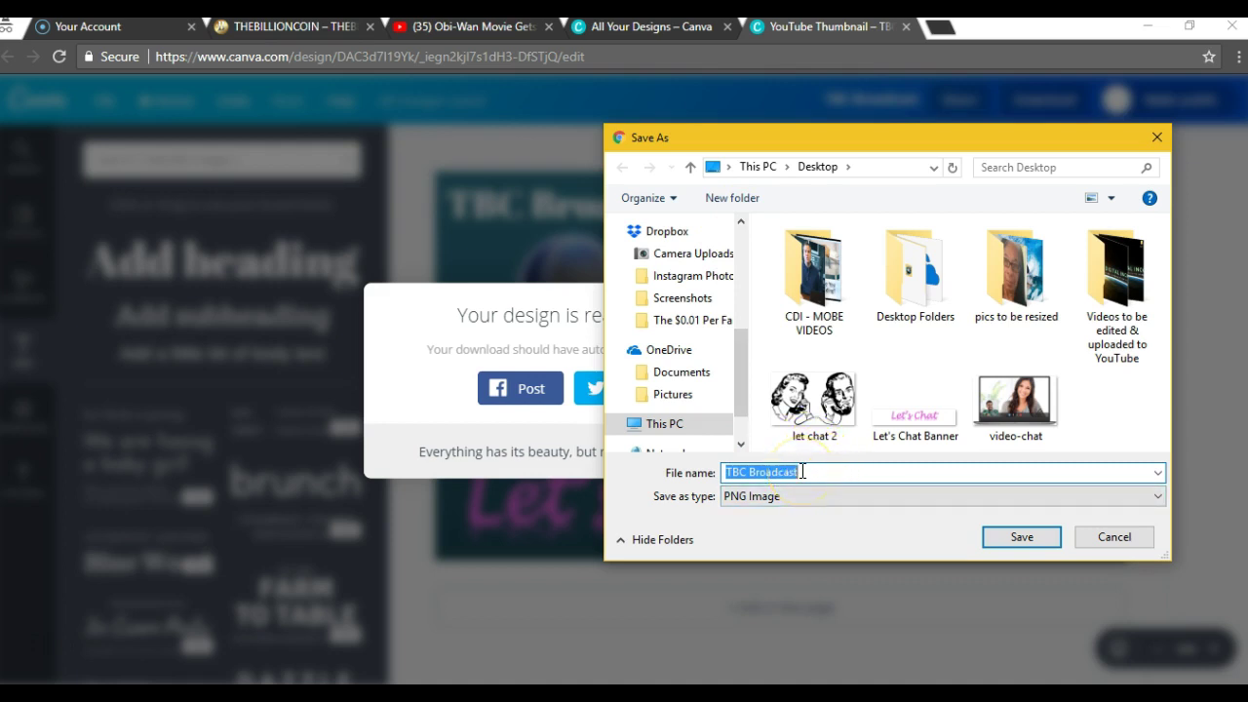
click(1021, 536)
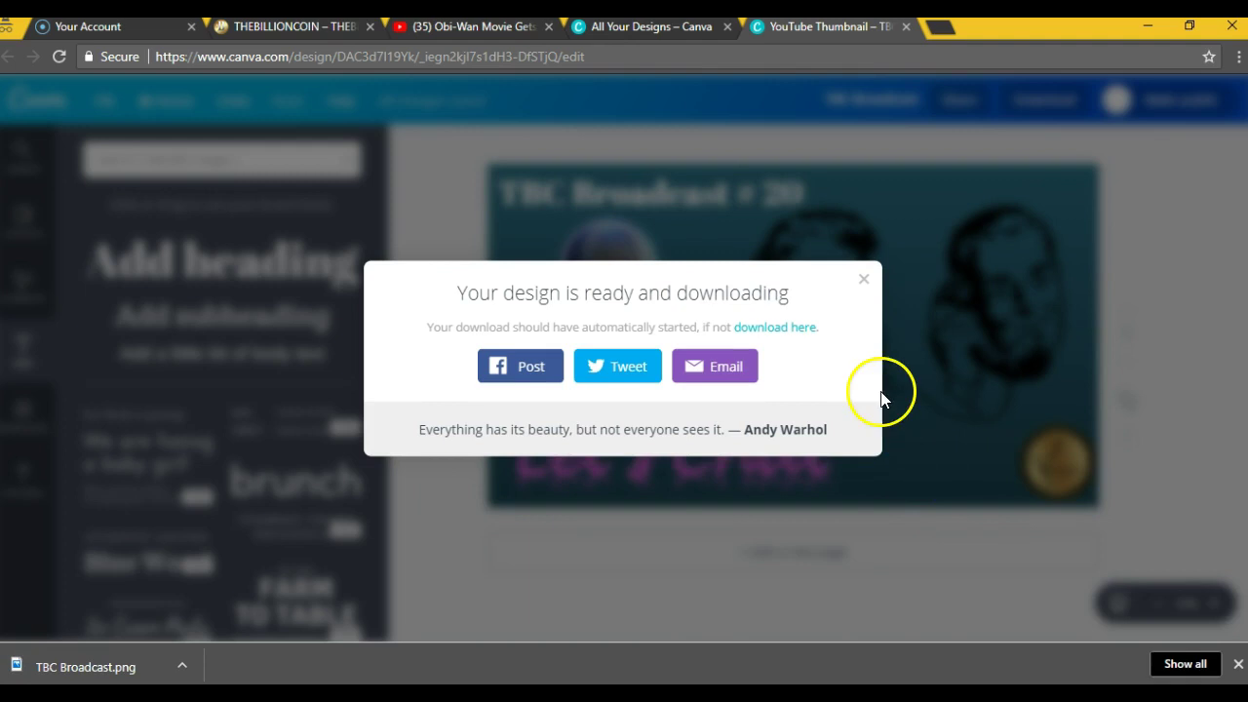
click(863, 279)
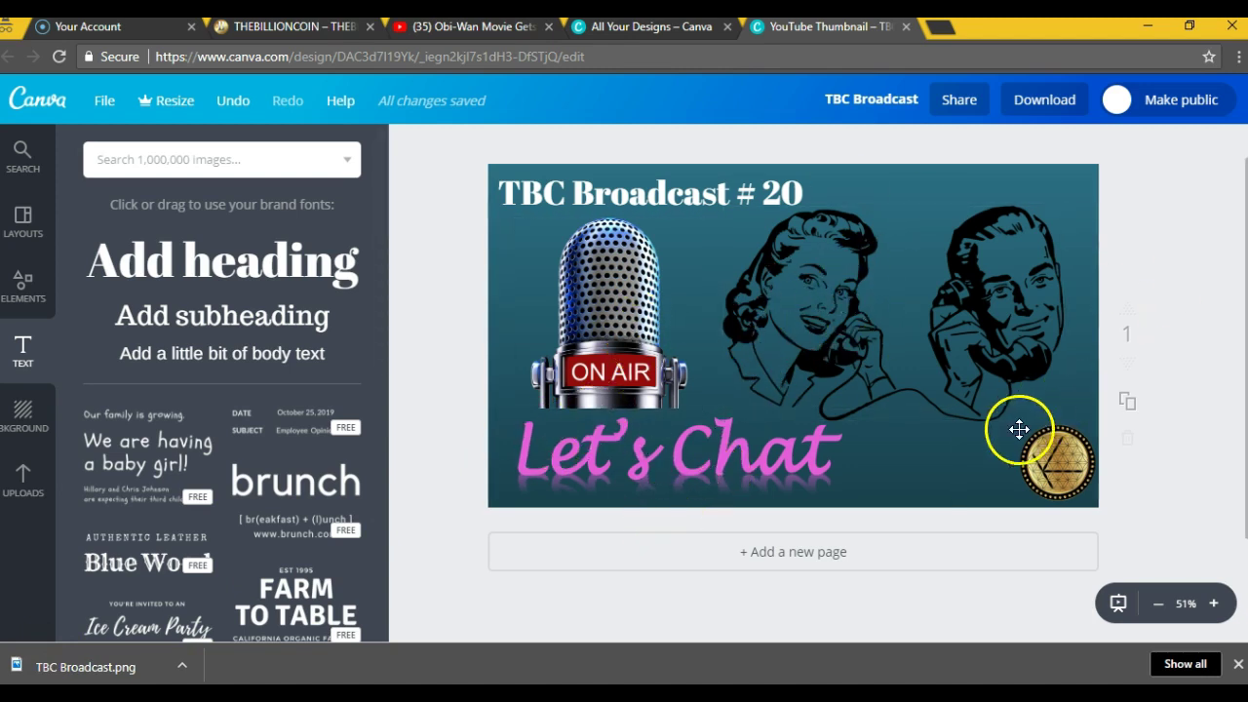
click(104, 102)
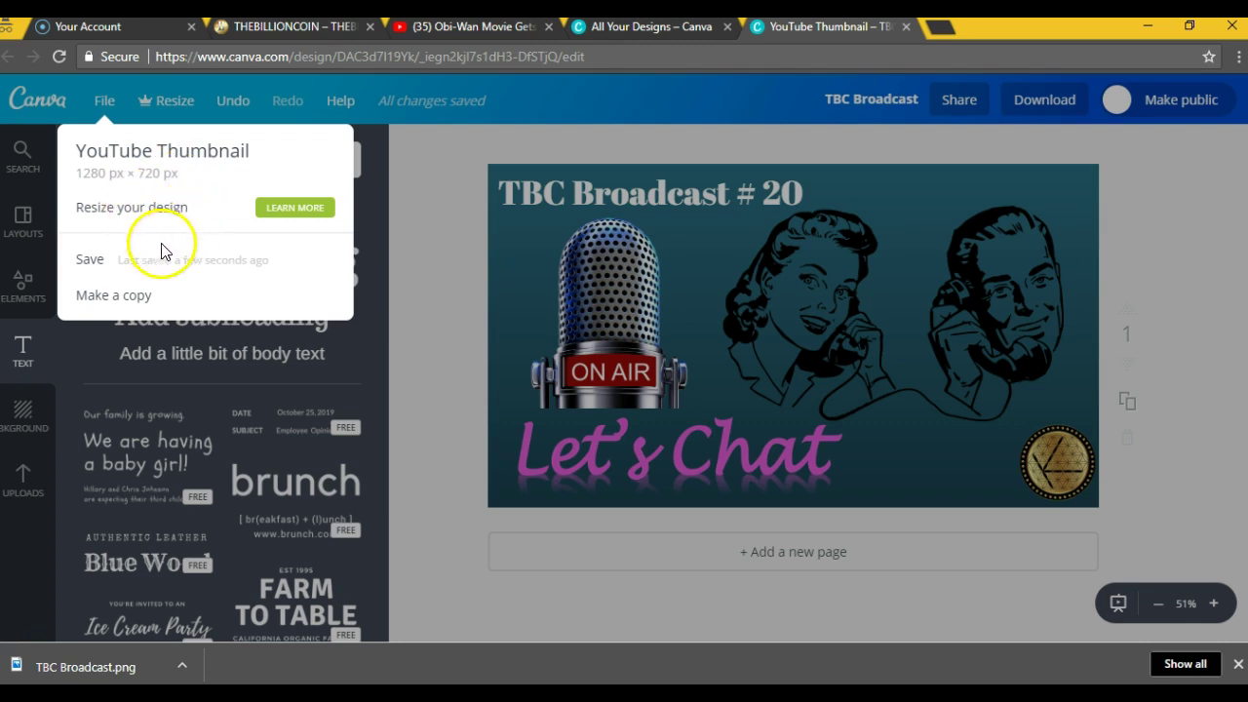
click(90, 263)
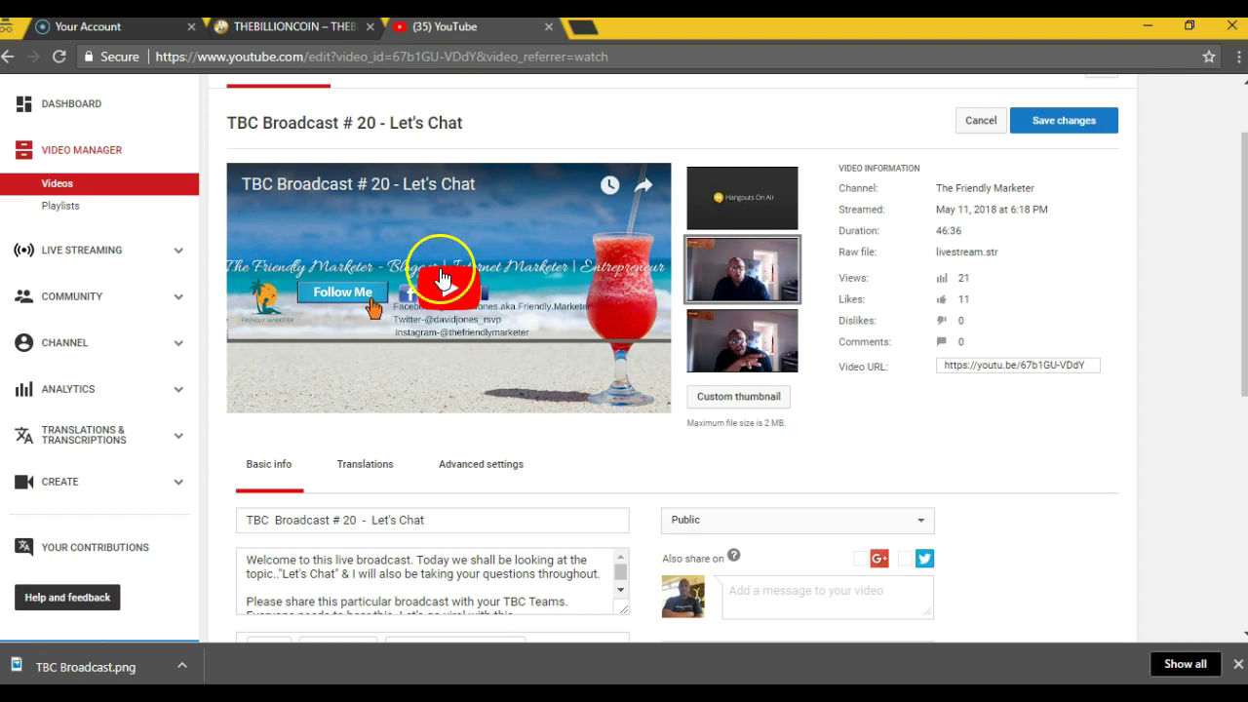
Step: Upload TBC Broadcast from the Desktop as the custom thumbnail of the YouTube video "TBC Broadcast # 20 - Let's Chat" and save the changes
click(759, 409)
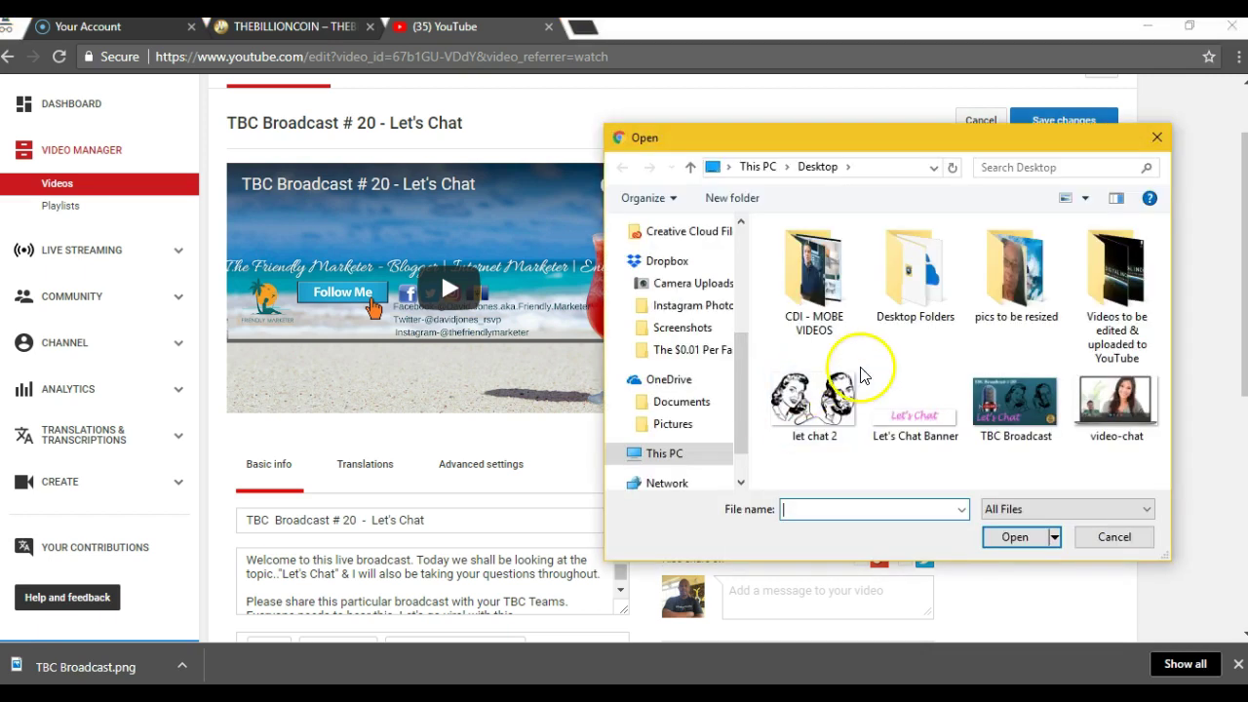
click(1022, 403)
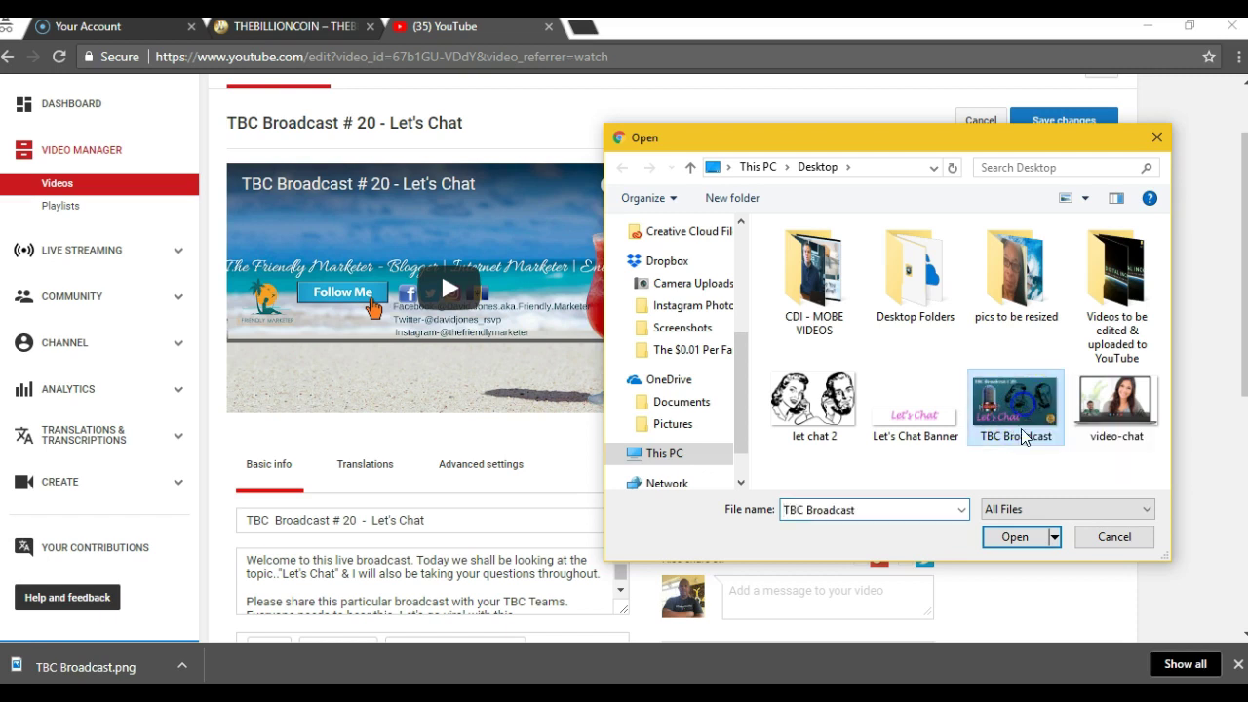
click(1010, 535)
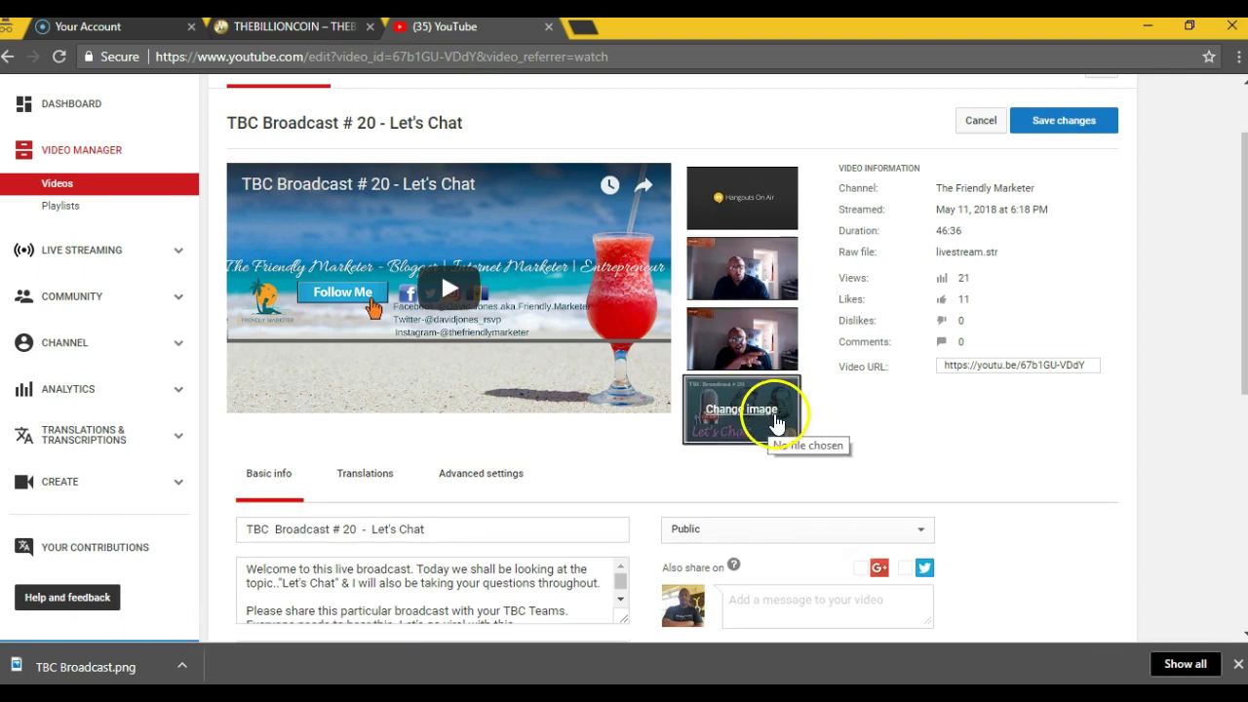
click(1081, 124)
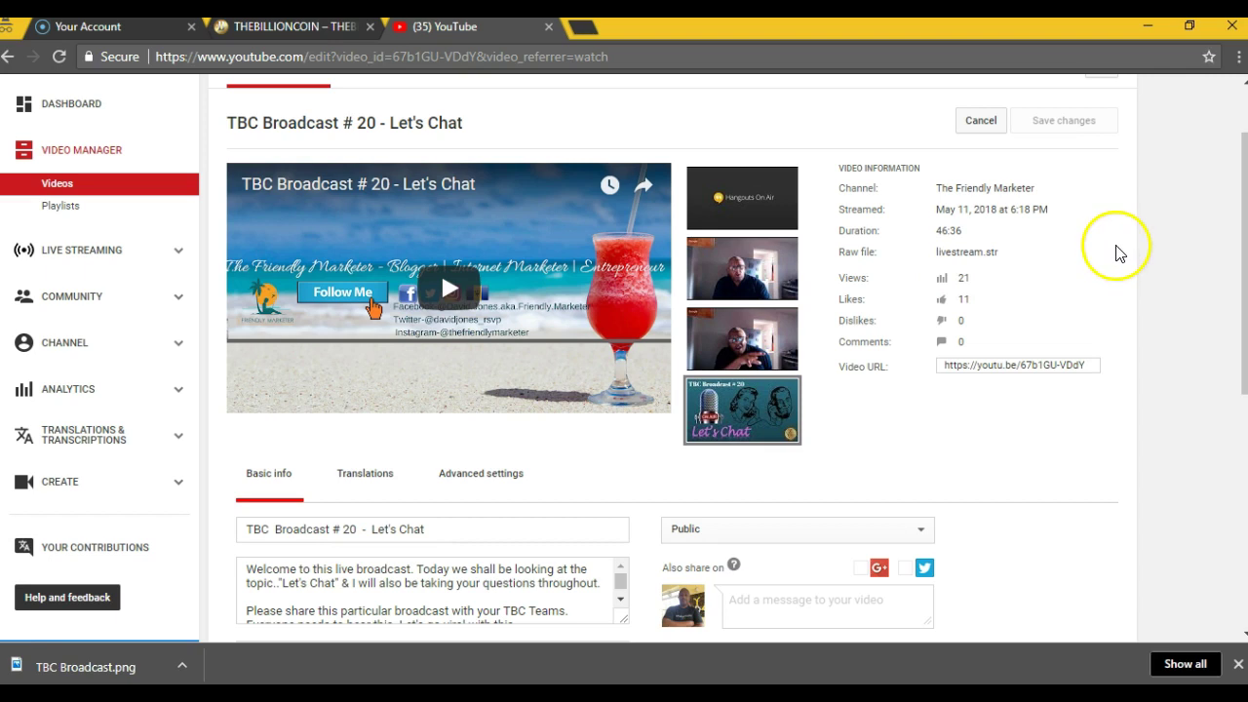
Step: Open the video's watch page, return to its edit page and save the changes again
scroll(1114, 242, up, 1)
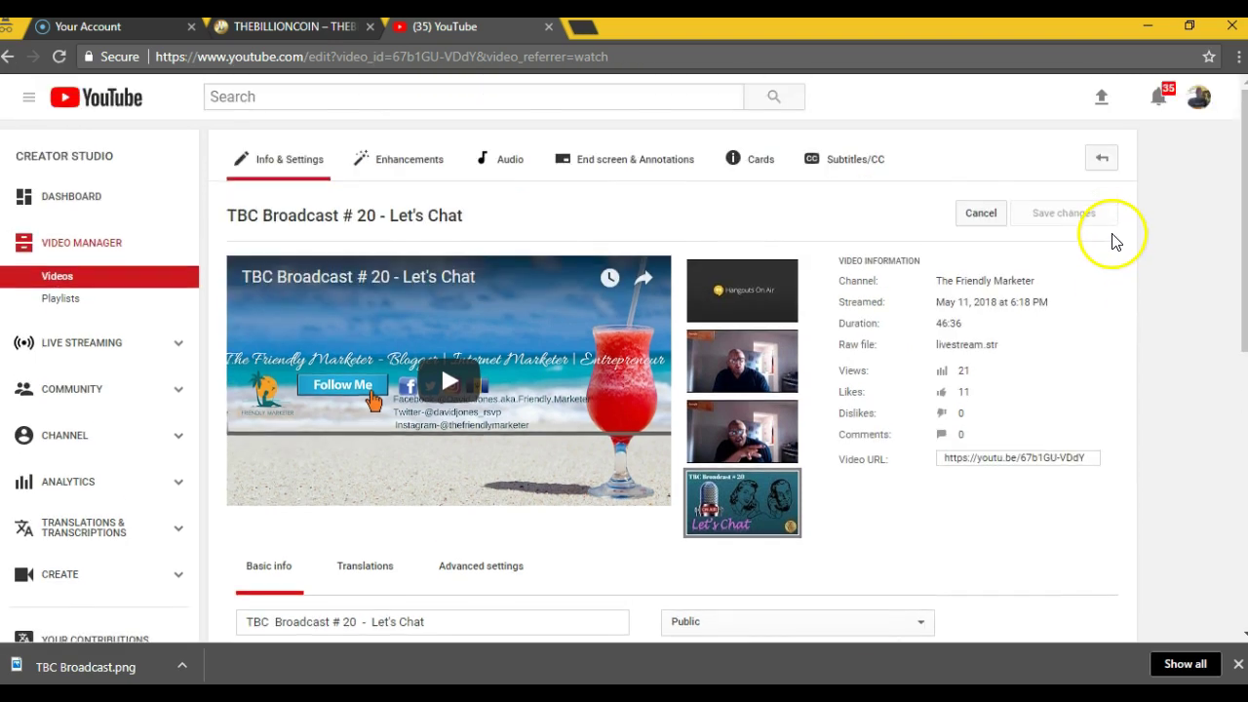
click(1105, 159)
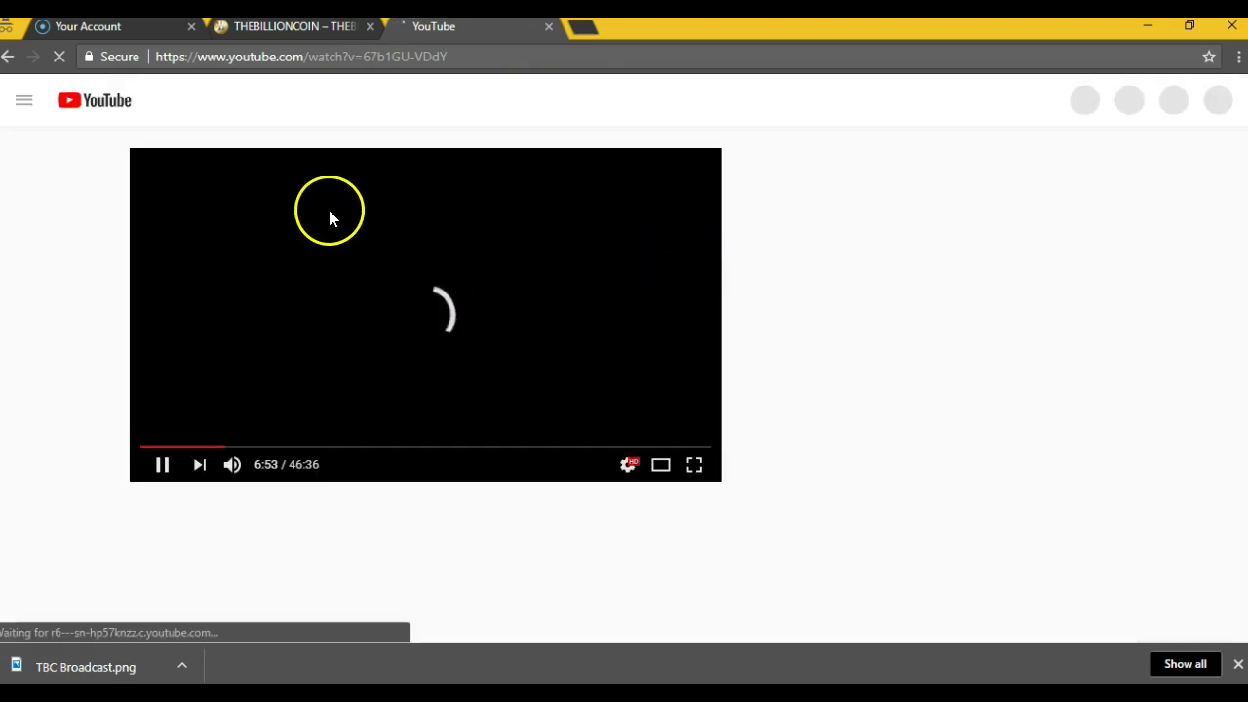
click(10, 55)
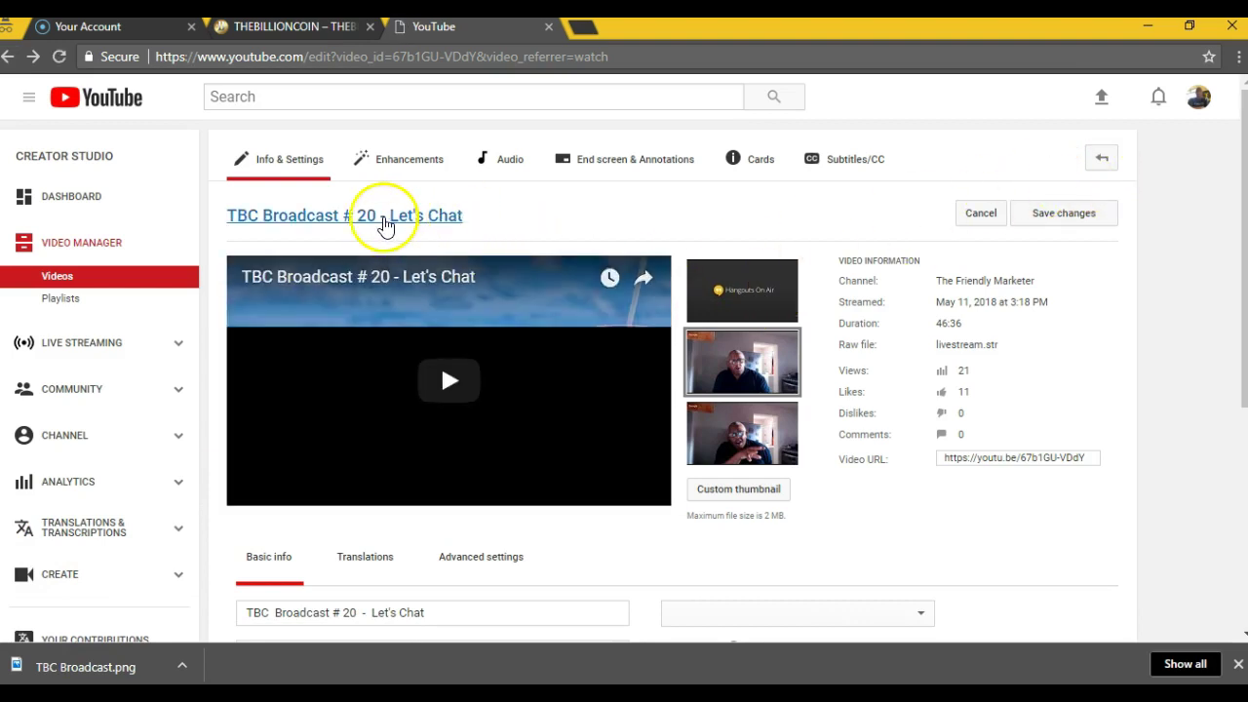
click(1067, 213)
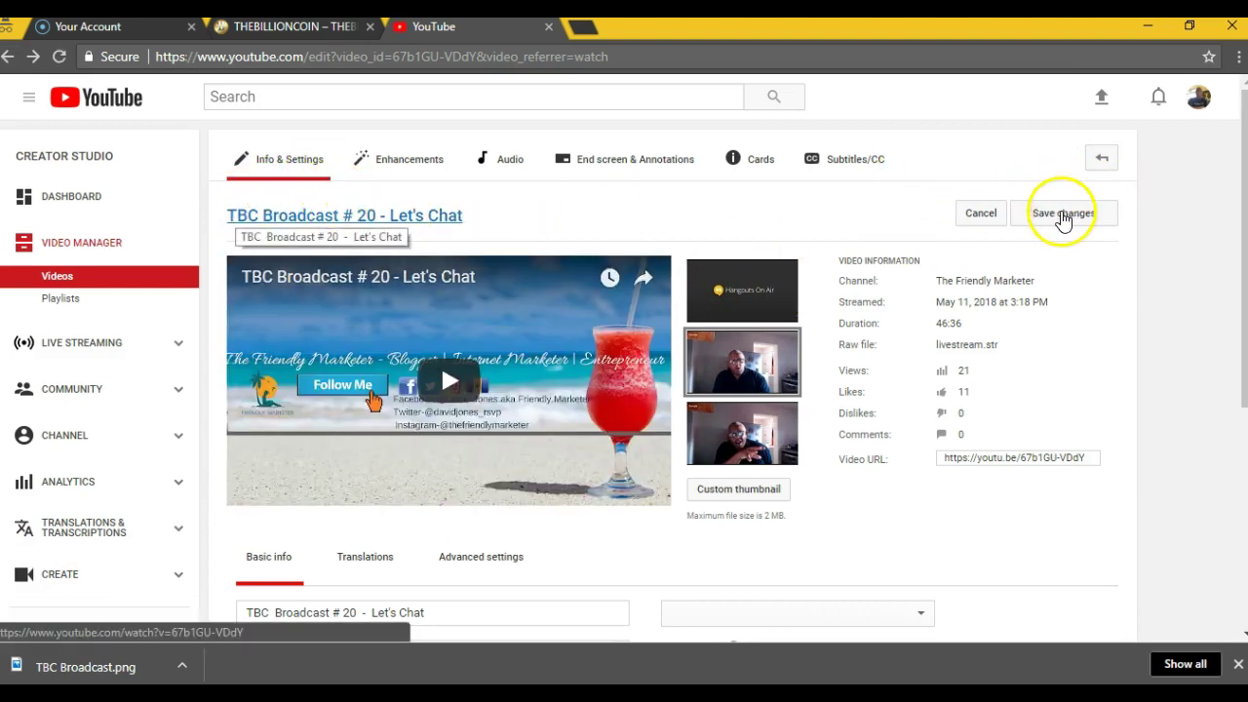
Step: Examine the custom thumbnail of TBC Broadcast # 20 among the uploads on the channel's home page
click(37, 651)
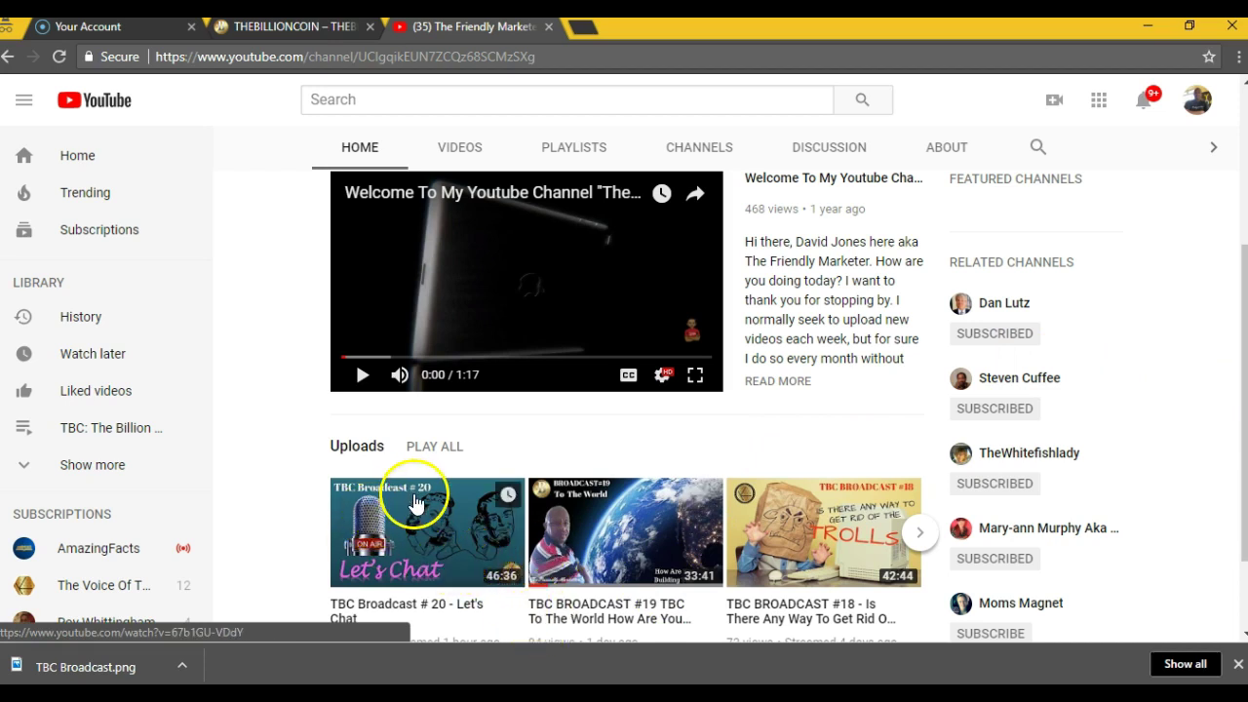
scroll(420, 501, down, 1)
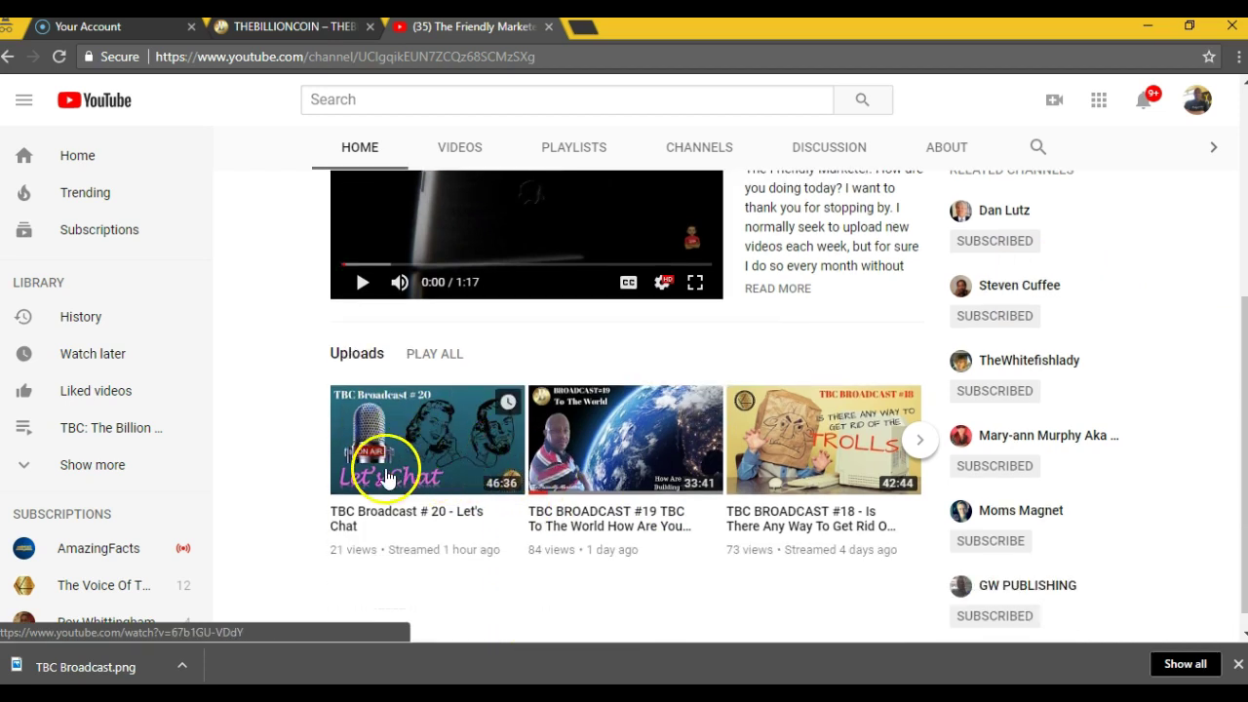